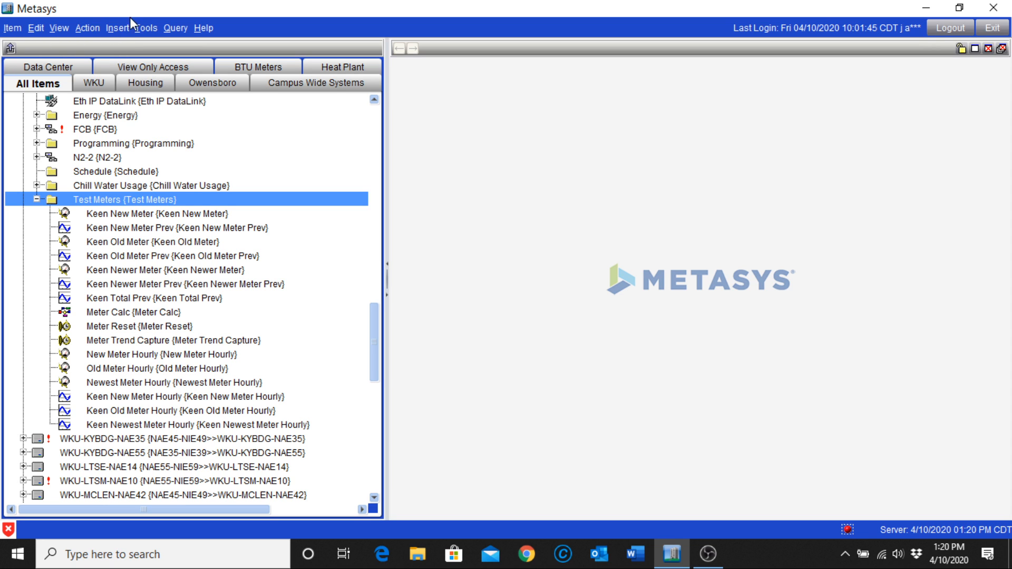
Step: Insert a control system named Hourly Calc into the Test Meters folder, keeping the default configuration and adding no extensions
left_click(119, 28)
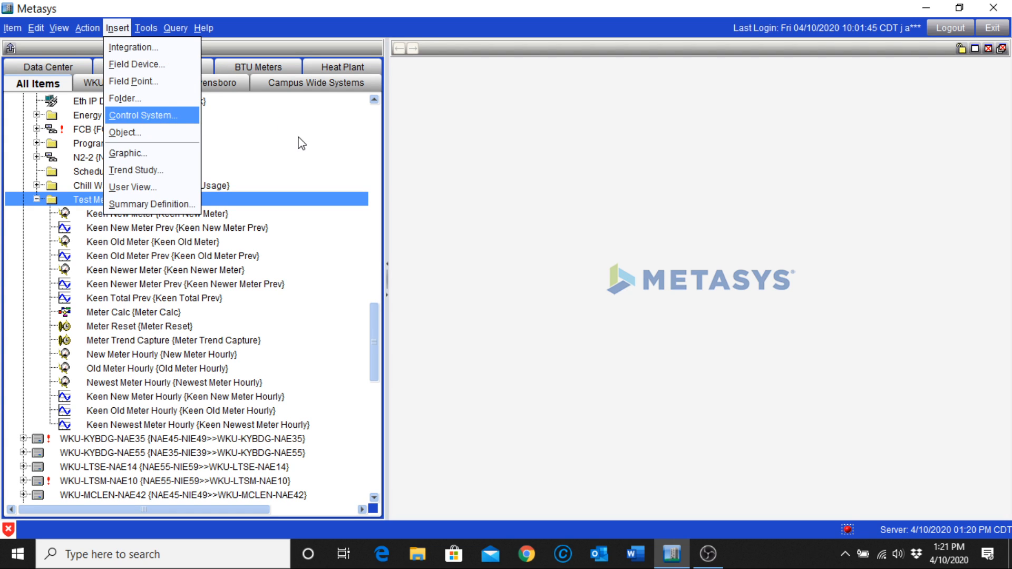
key("Return")
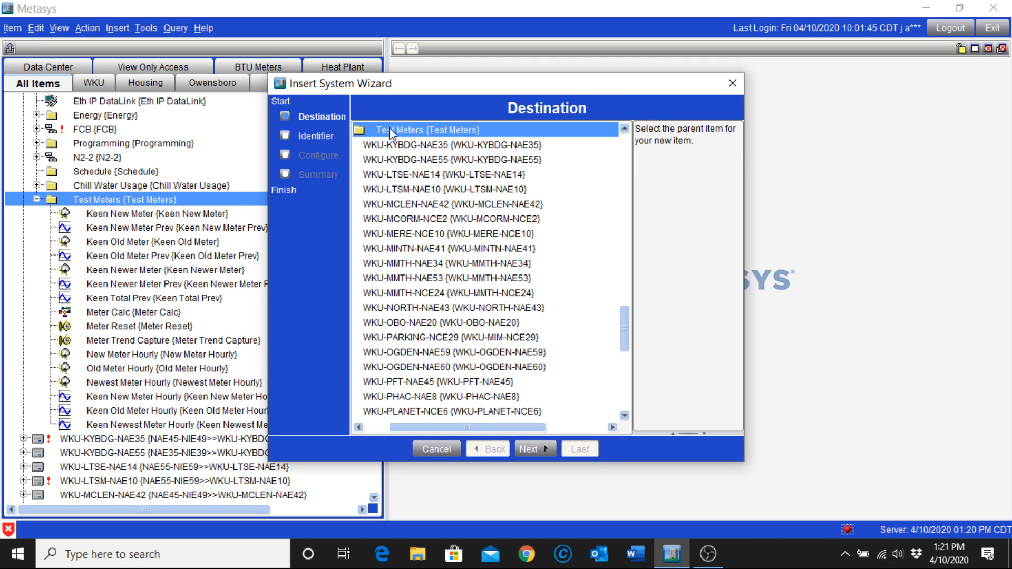
left_click(534, 449)
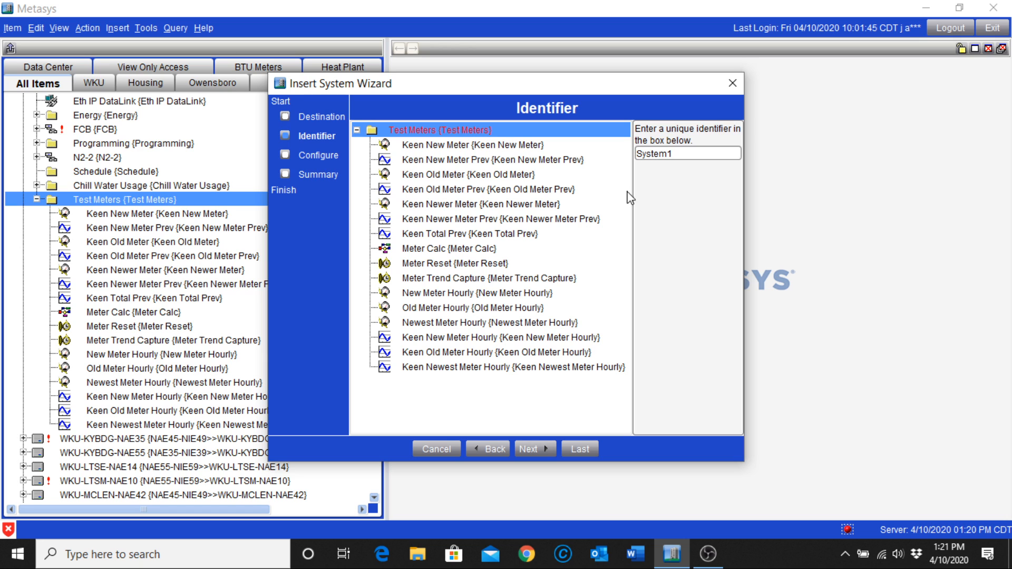
double_click(695, 152)
type("Hourly Calc")
left_click(531, 449)
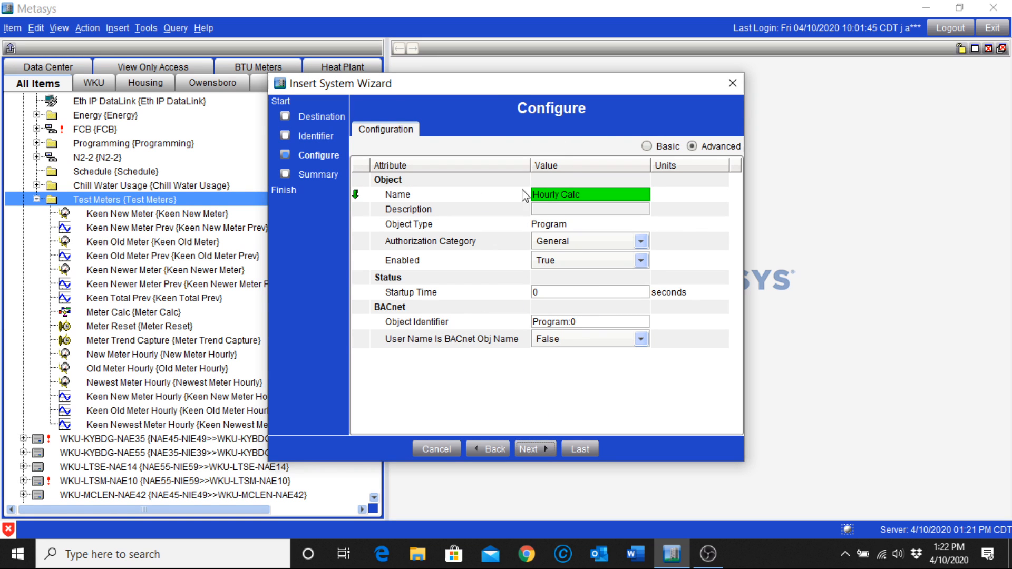
left_click(546, 446)
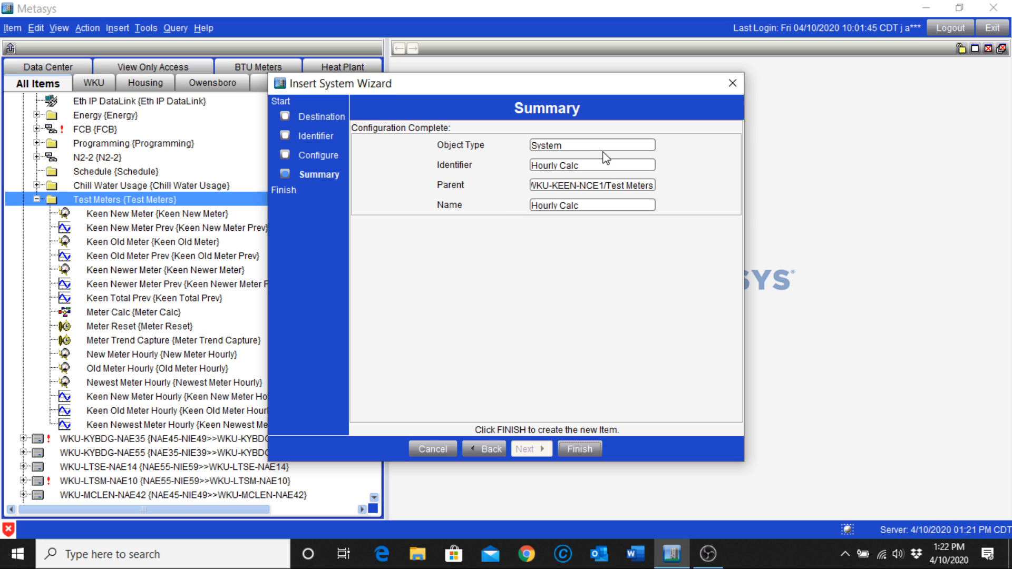
left_click(578, 449)
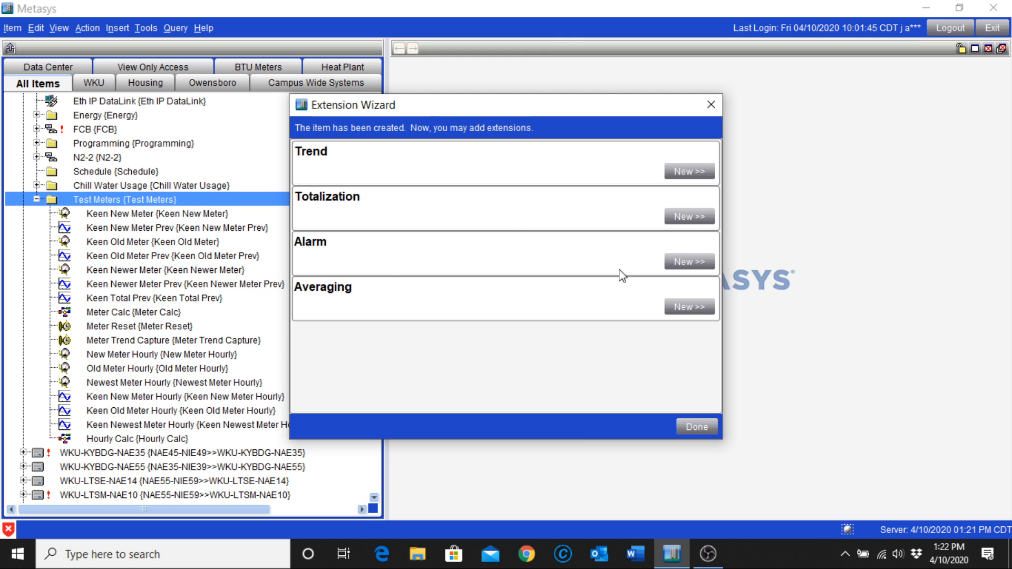
left_click(696, 427)
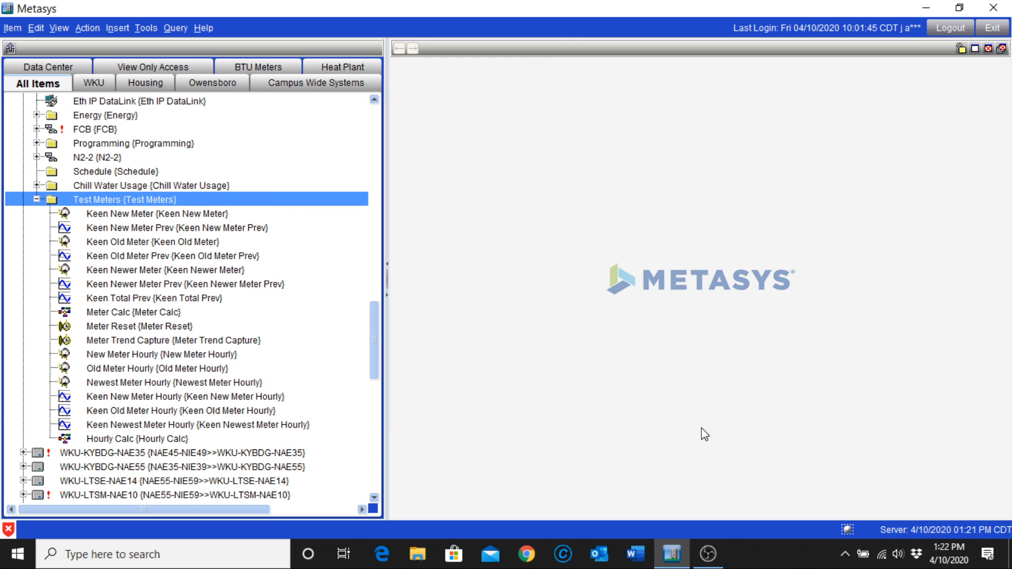
Step: Open the logic of the Hourly Calc system for editing
double_click(123, 442)
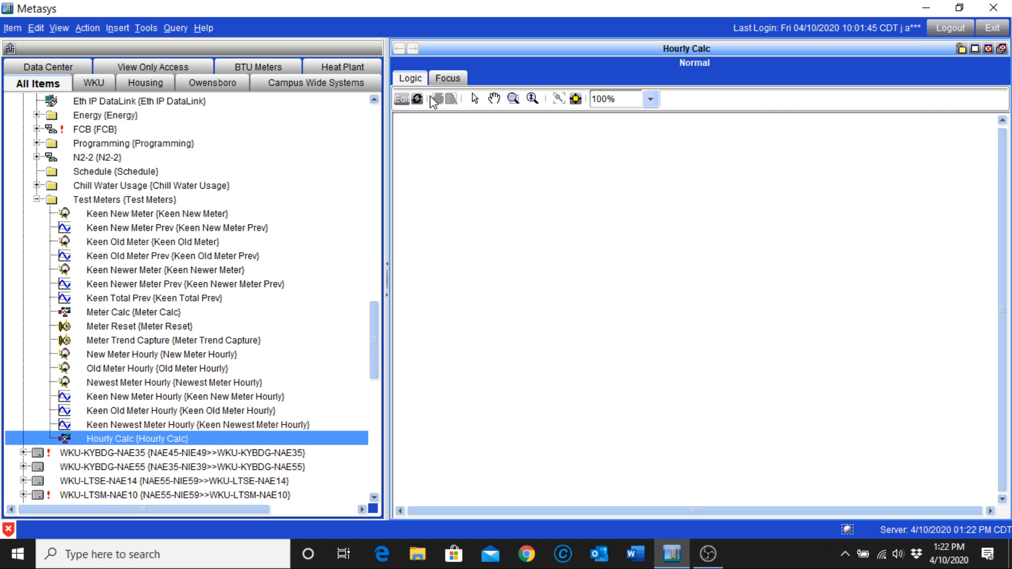
left_click(401, 99)
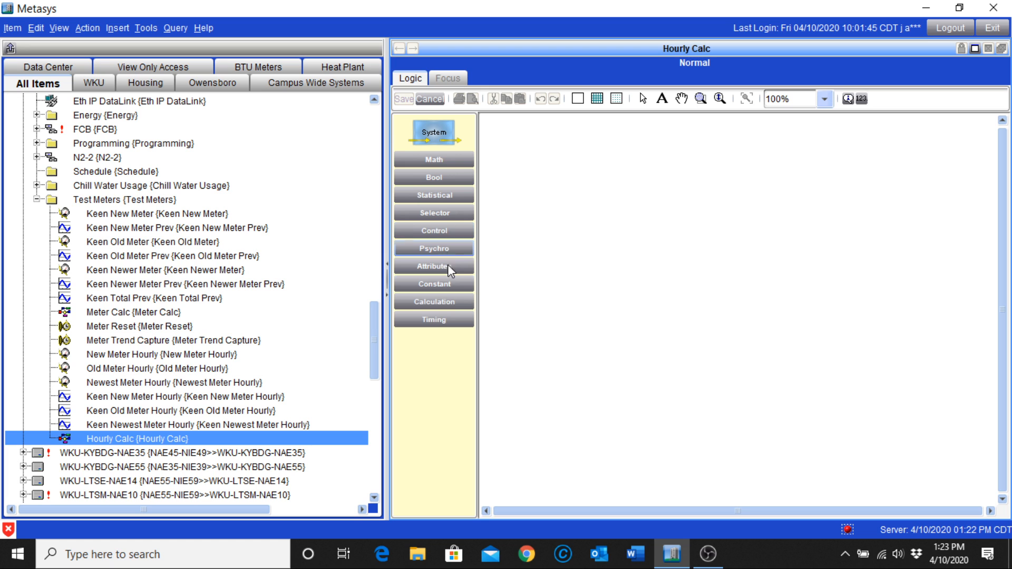
Step: Examine the logic blocks offered in each category from Math, Bool and Statistical through Attributes, Constant and Calculation
left_click(432, 159)
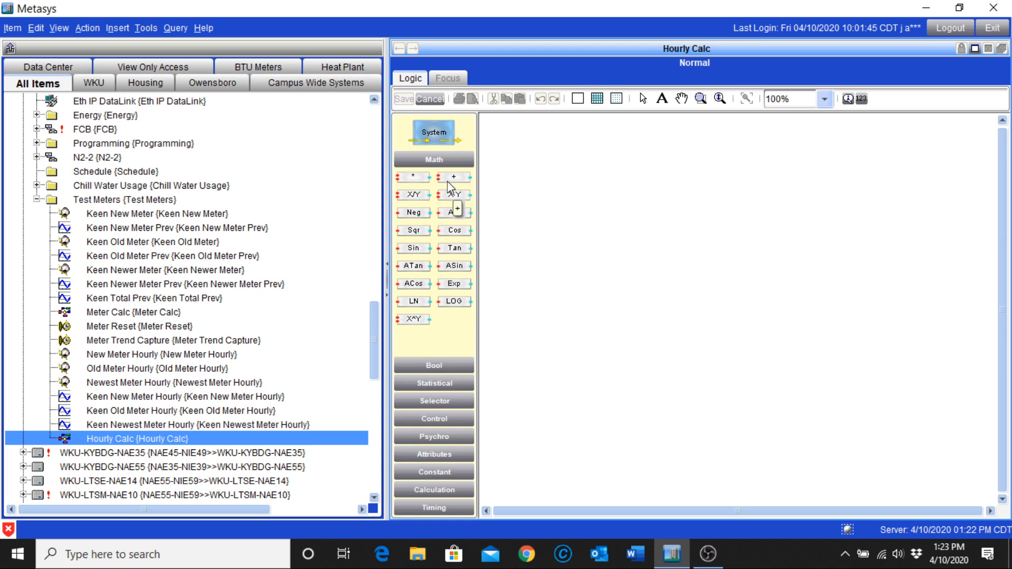
left_click(435, 367)
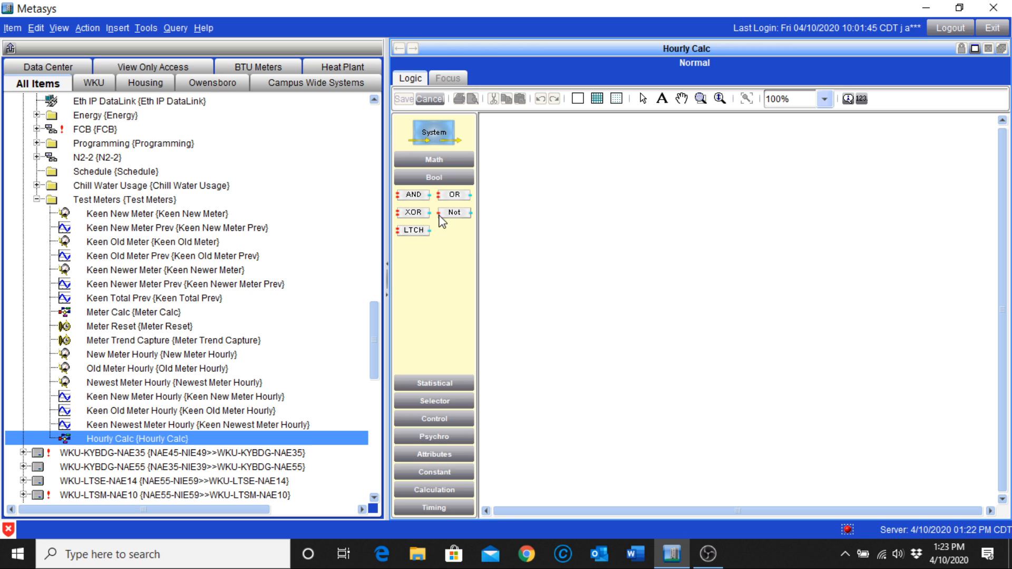
left_click(436, 383)
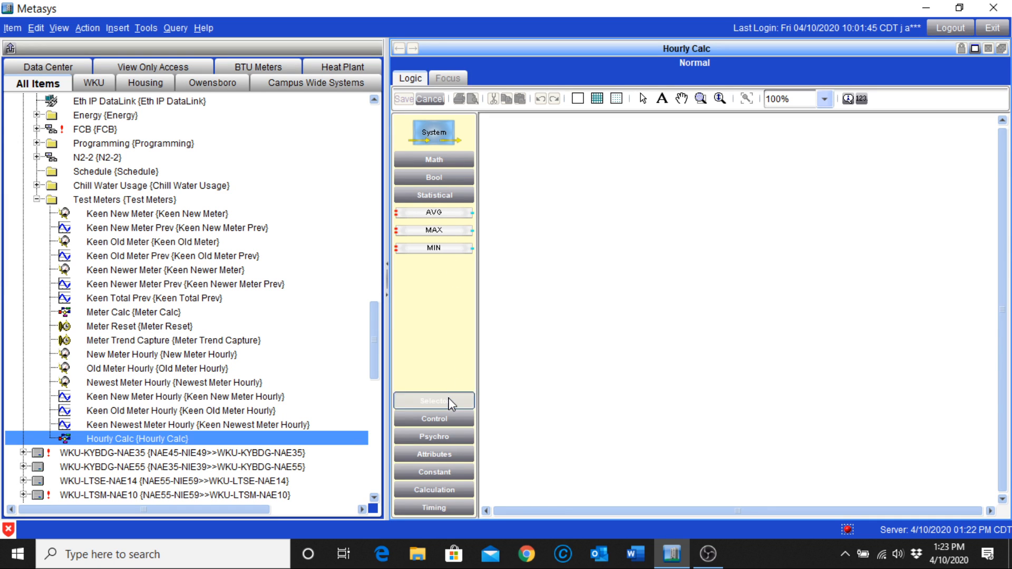
left_click(450, 401)
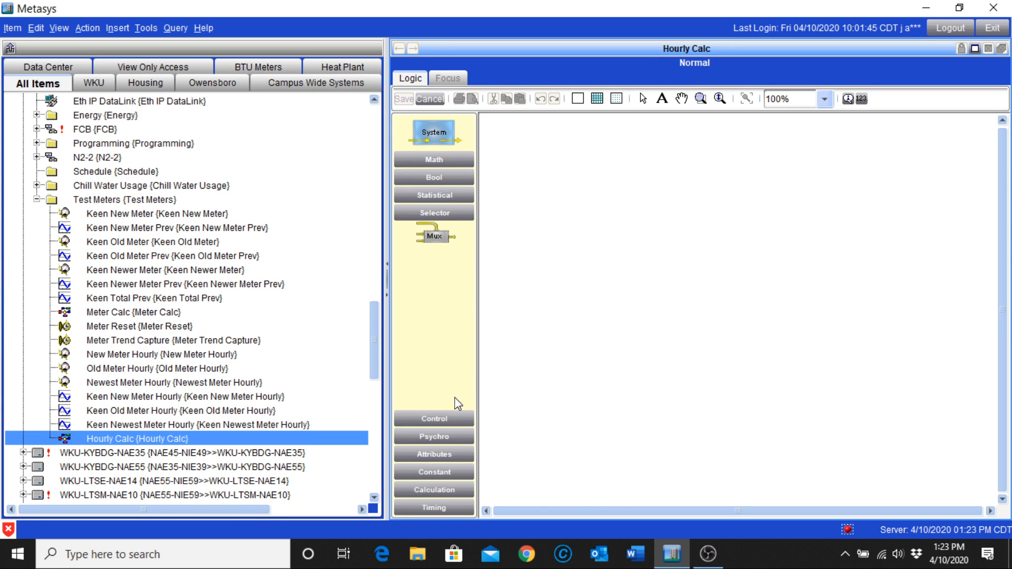
left_click(443, 414)
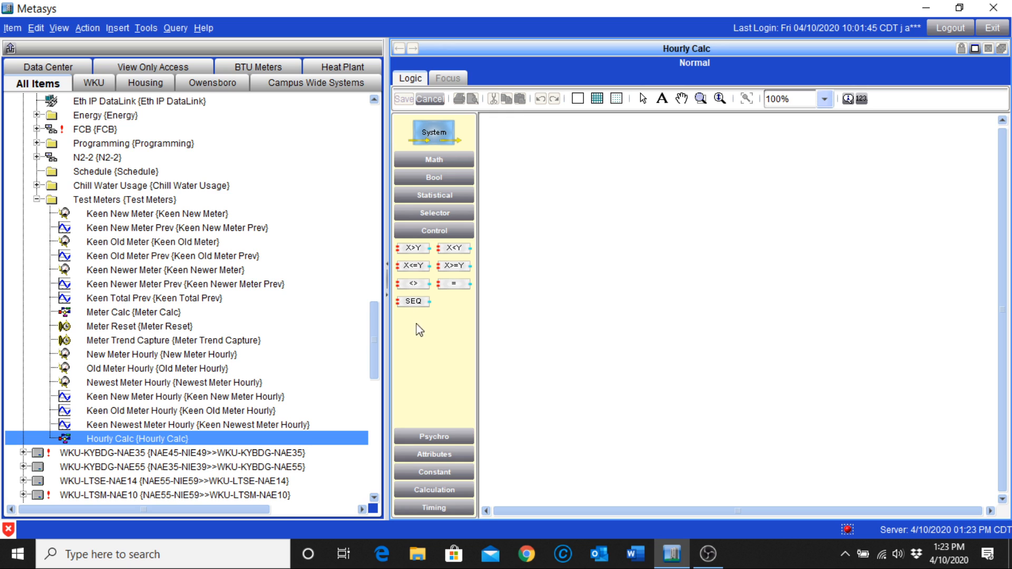
left_click(448, 436)
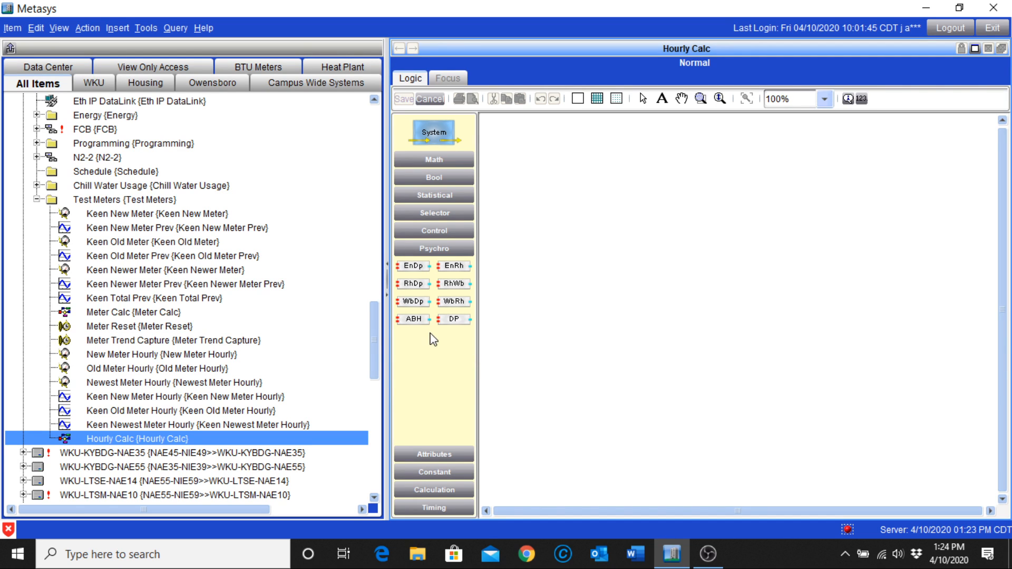
left_click(446, 449)
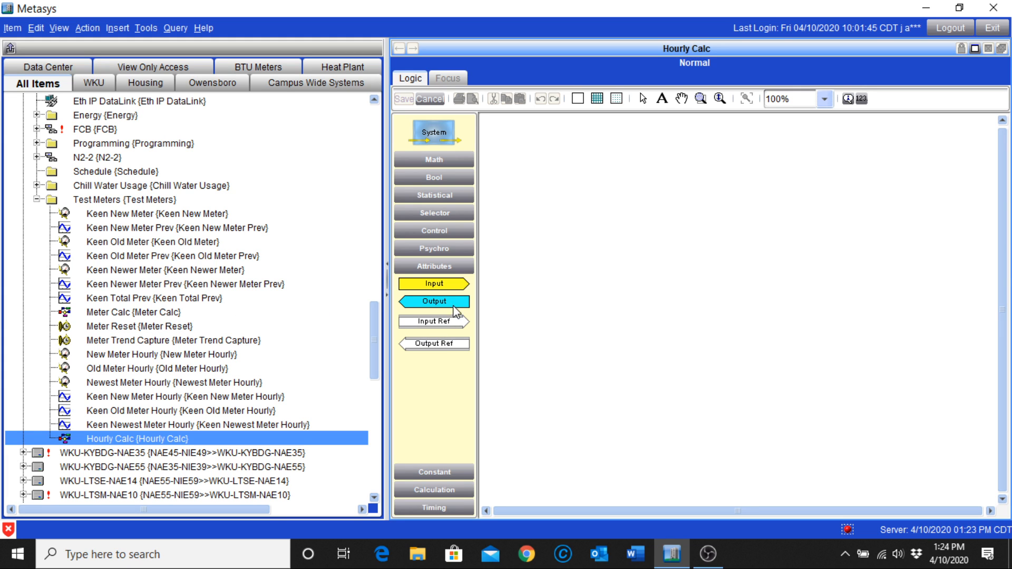
left_click(446, 473)
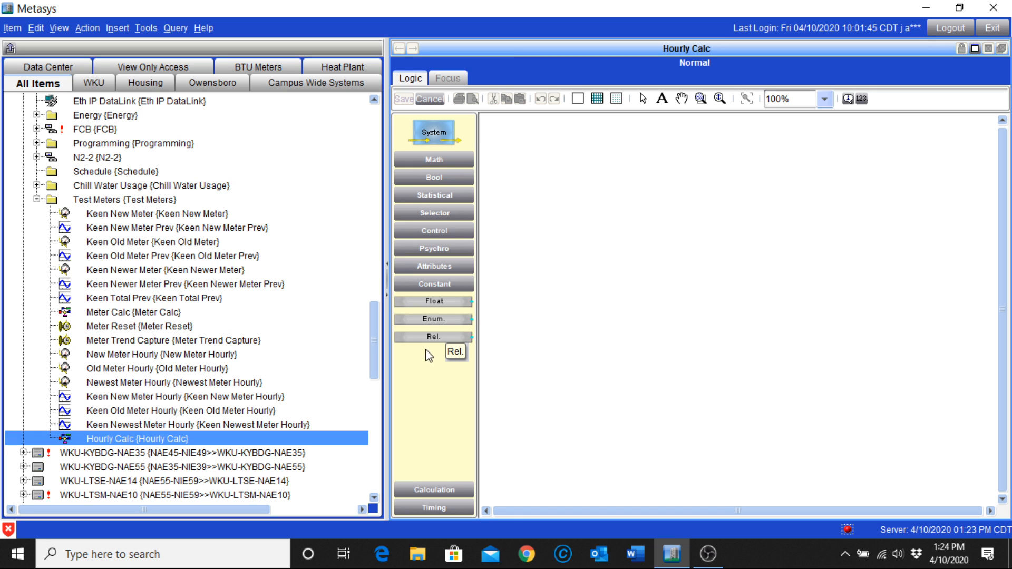
left_click(451, 490)
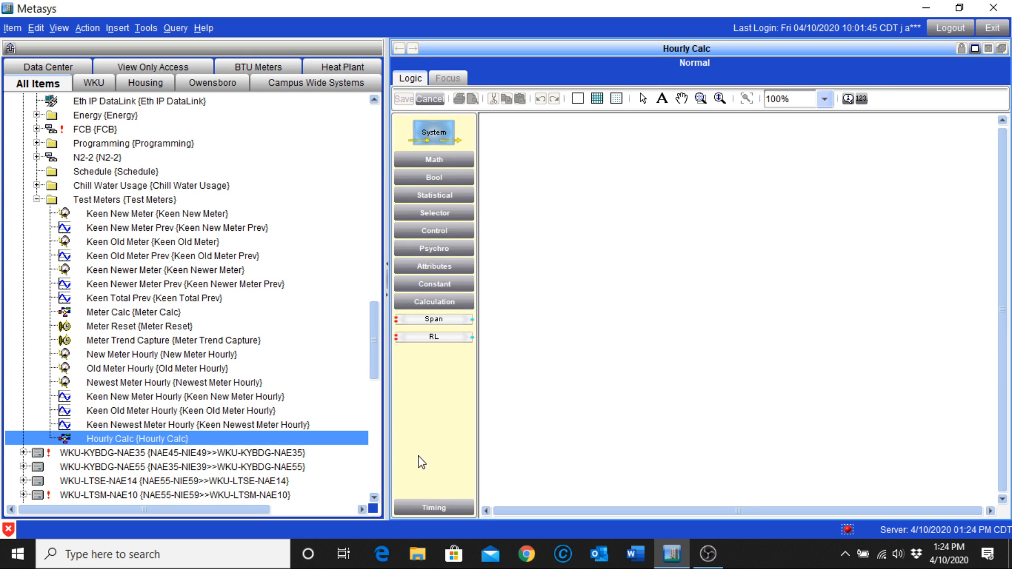
Step: Place a Time block on the upper part of the logic canvas and a Delay block beside it
left_click(456, 503)
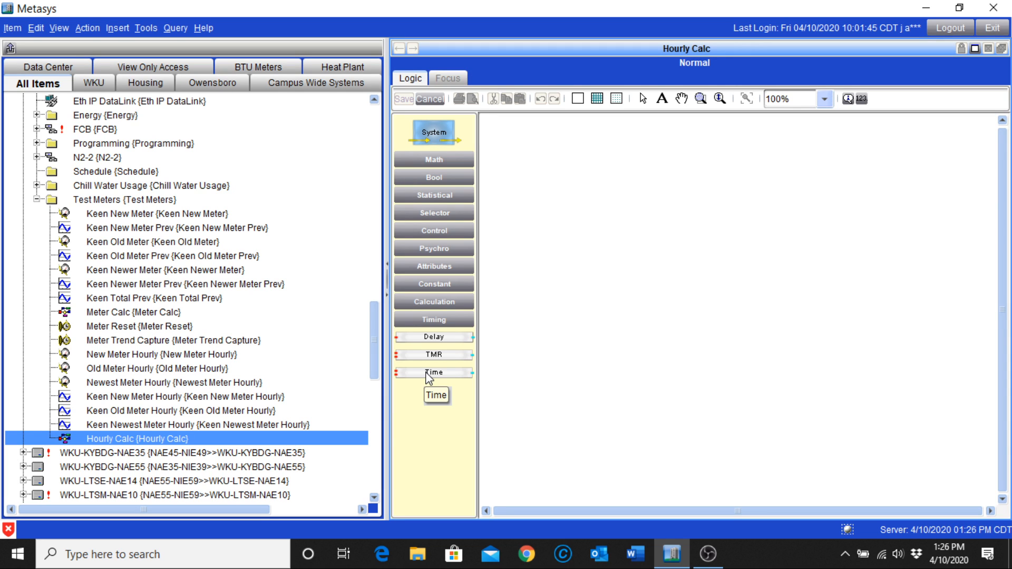
left_click_drag(428, 377, 587, 301)
left_click_drag(558, 226, 542, 200)
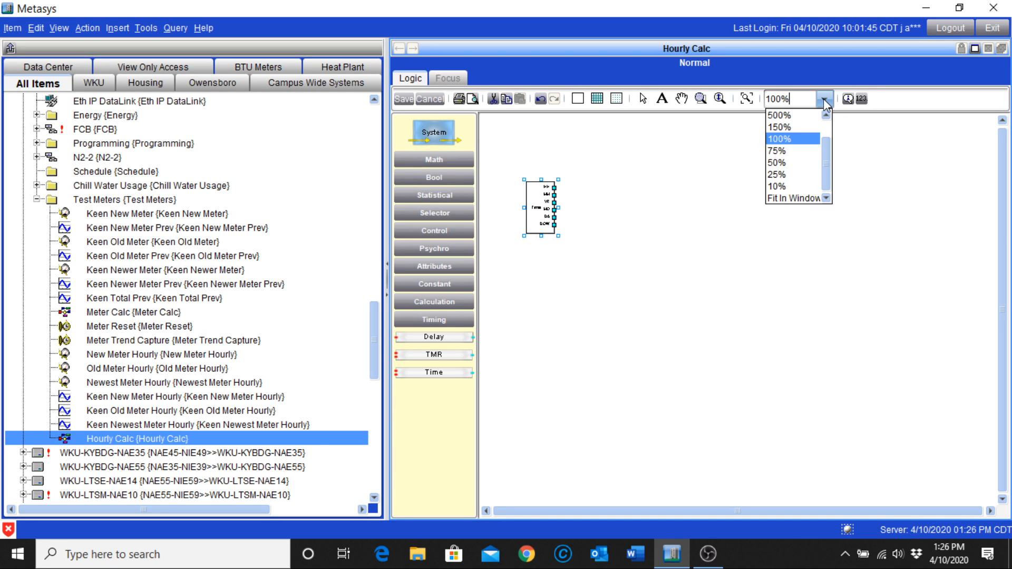
left_click(797, 127)
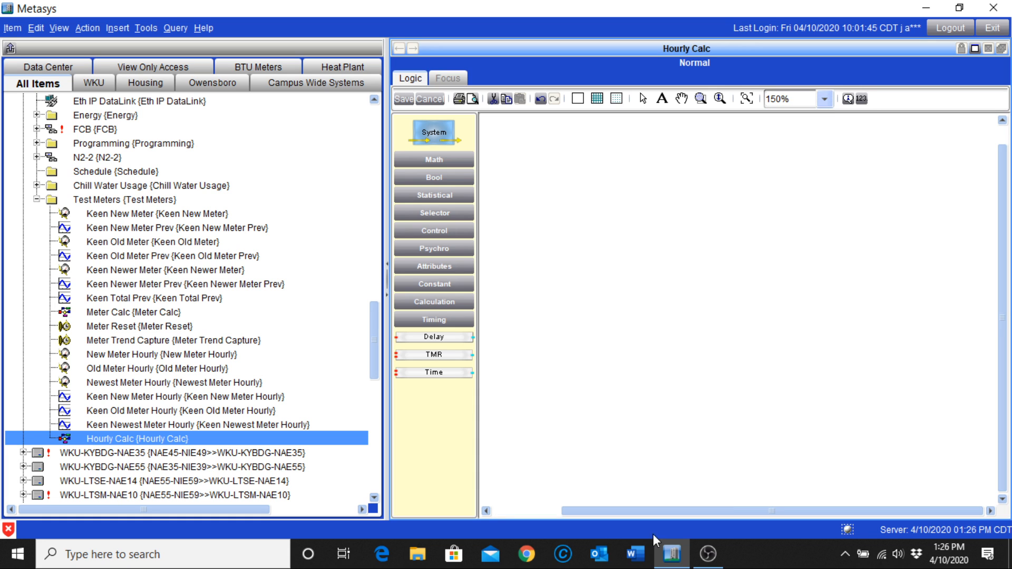
left_click_drag(634, 514, 554, 521)
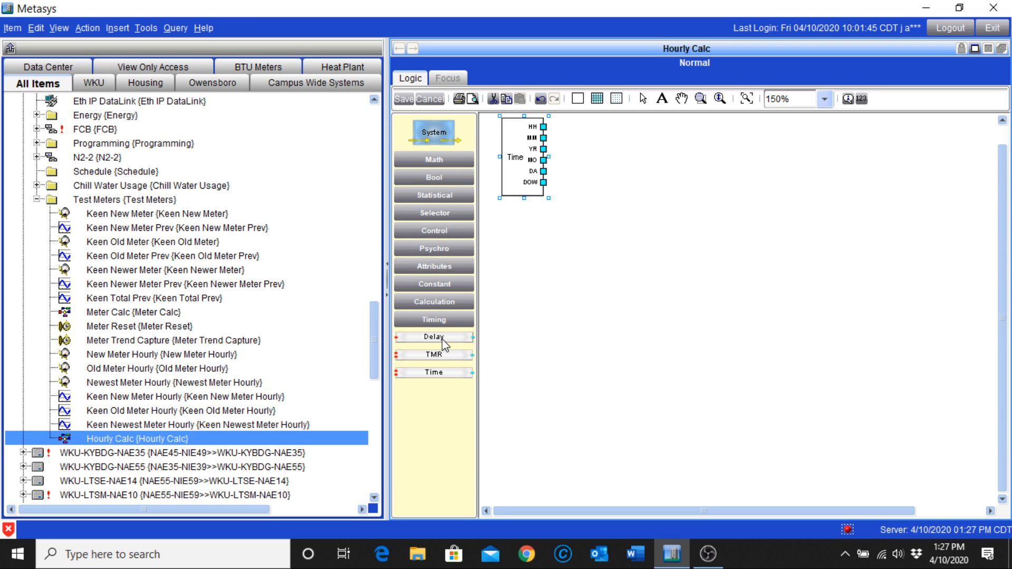
left_click_drag(434, 338, 638, 158)
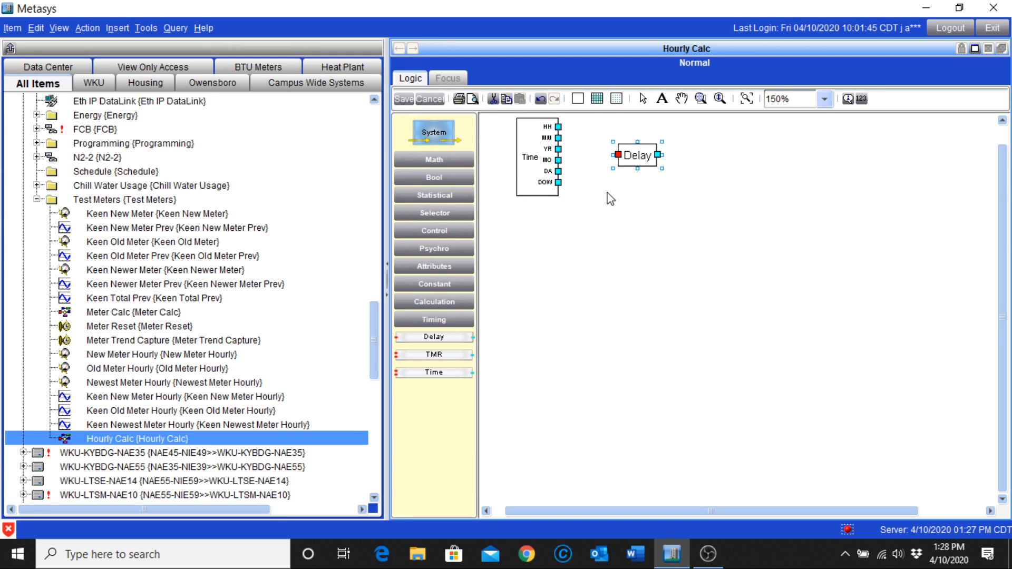
Step: Add a Float constant below the Delay block and set its value to 0 with no units
left_click(430, 284)
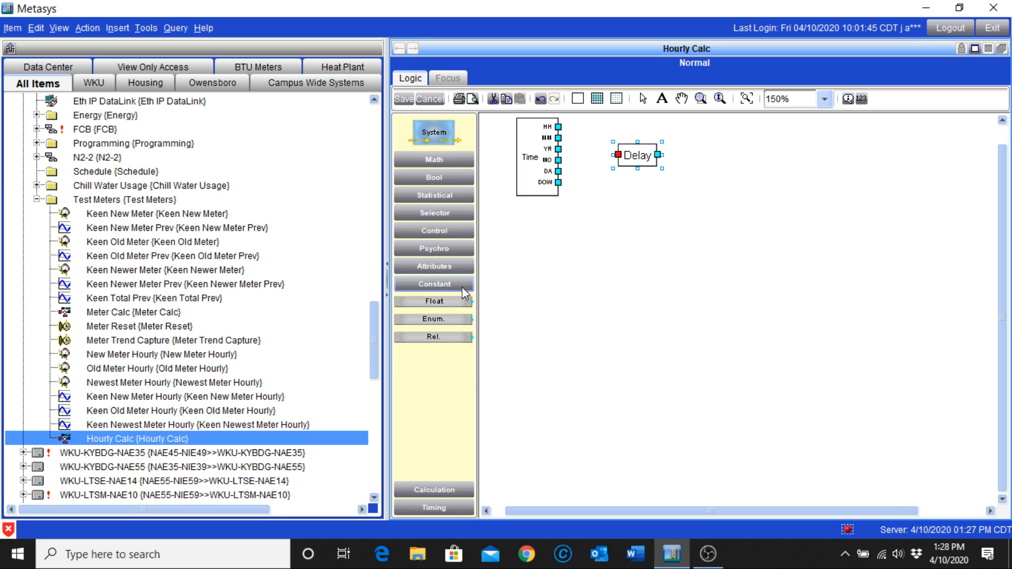
left_click_drag(443, 307, 660, 208)
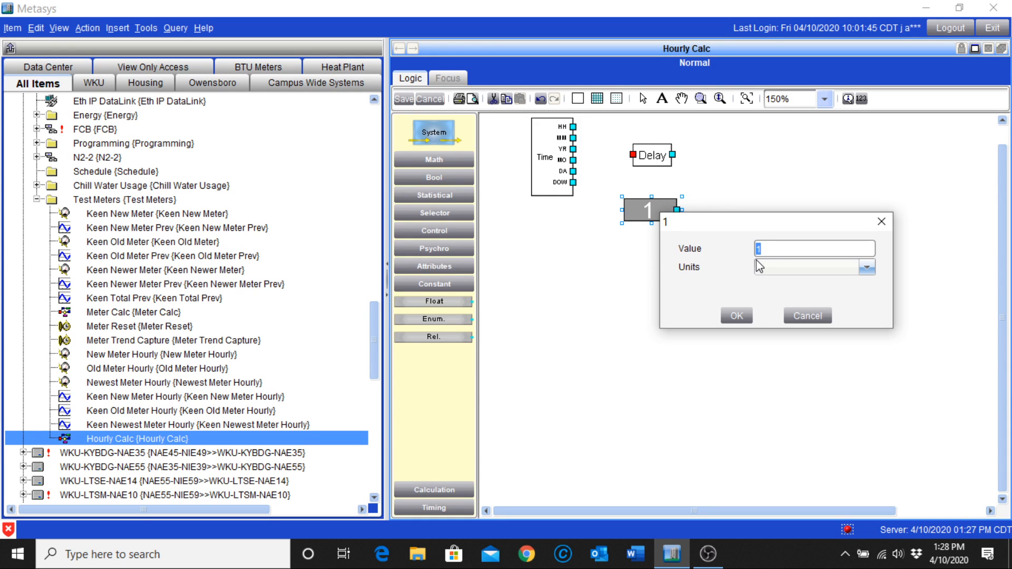
key("Print")
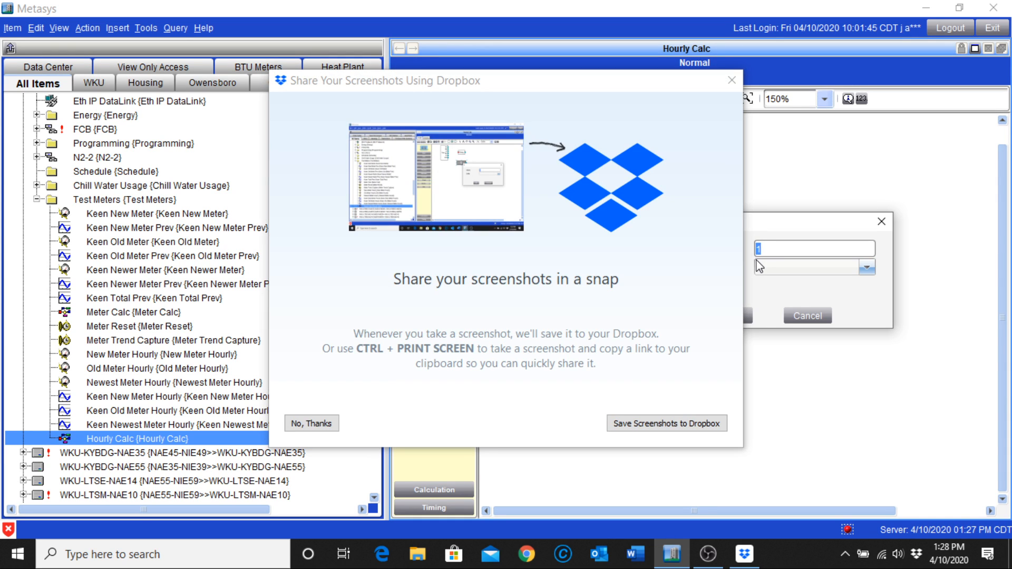
left_click(734, 79)
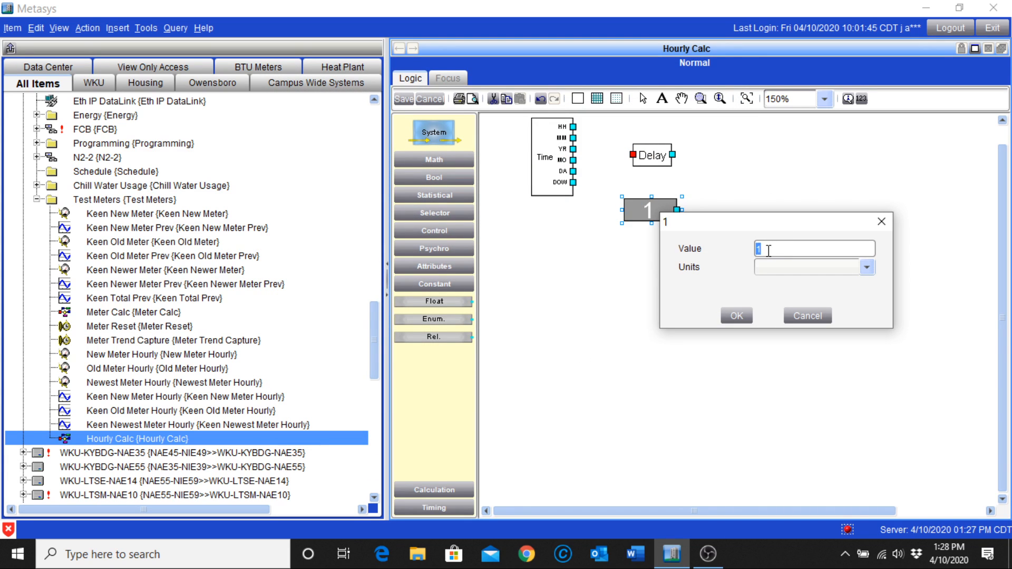
left_click(860, 265)
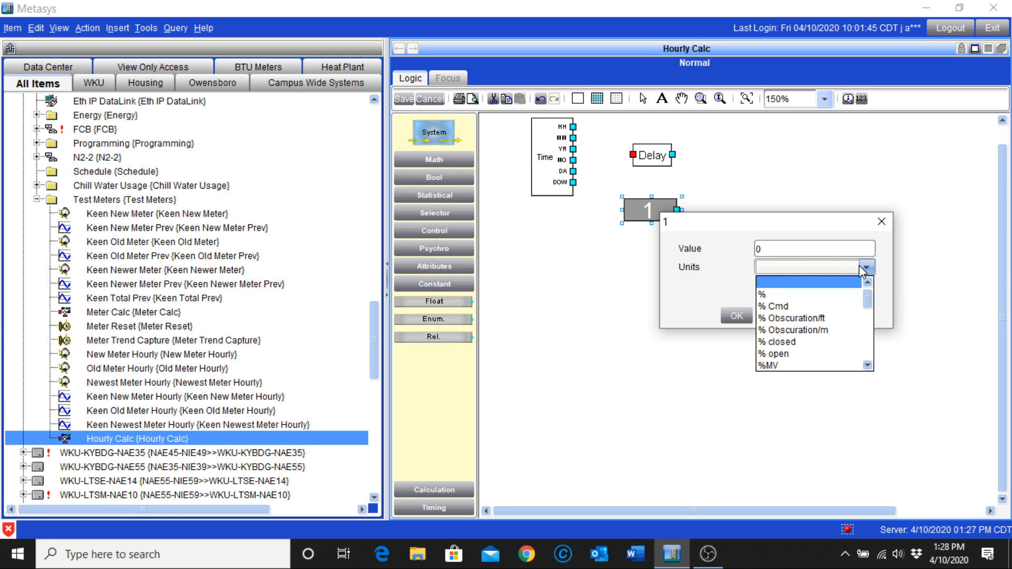
left_click(687, 295)
left_click(736, 316)
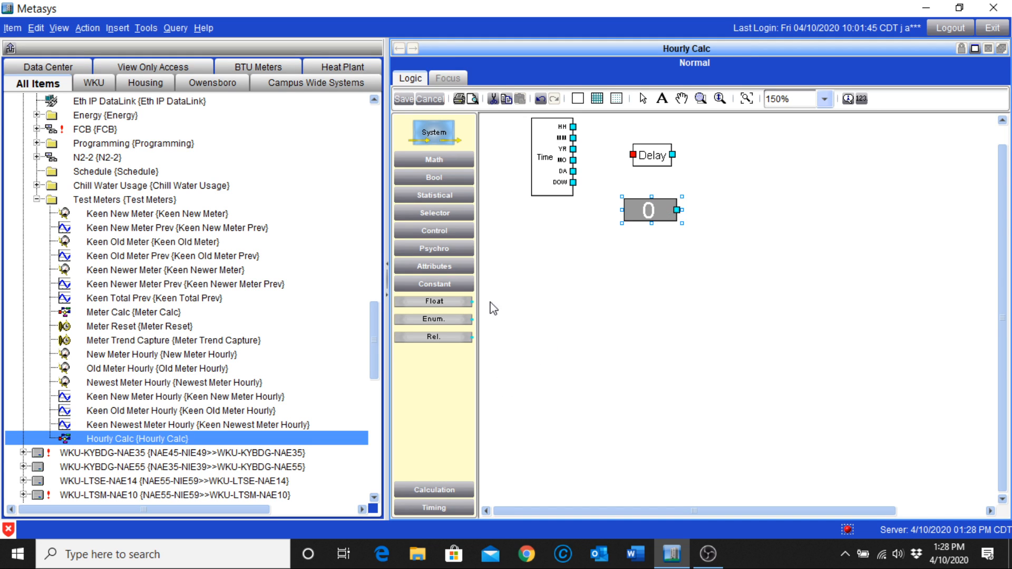
Step: Add input references for New Meter Hourly, Old Meter Hourly and Newest Meter Hourly, placing them below the Time block
left_click(438, 269)
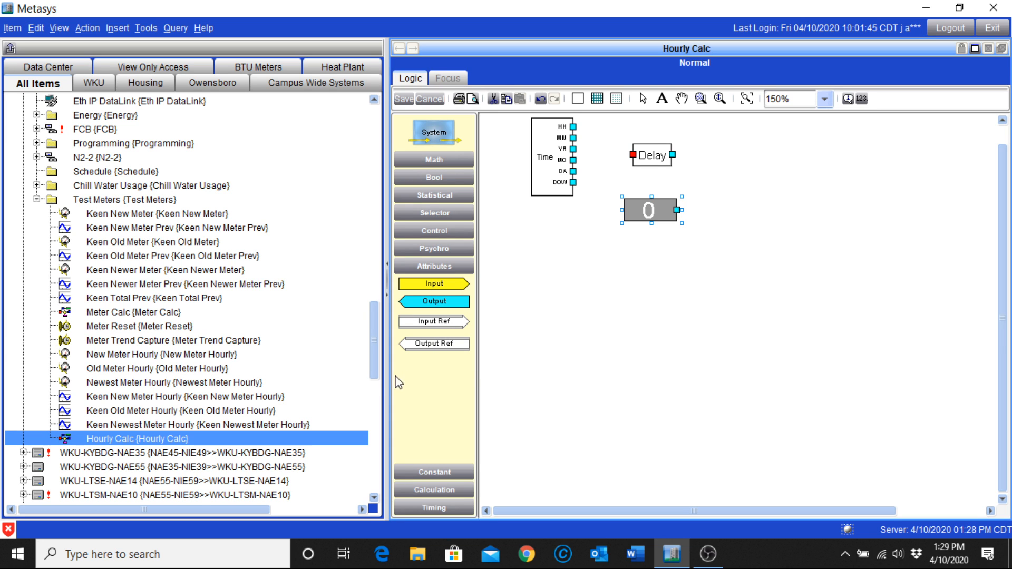
left_click(183, 358)
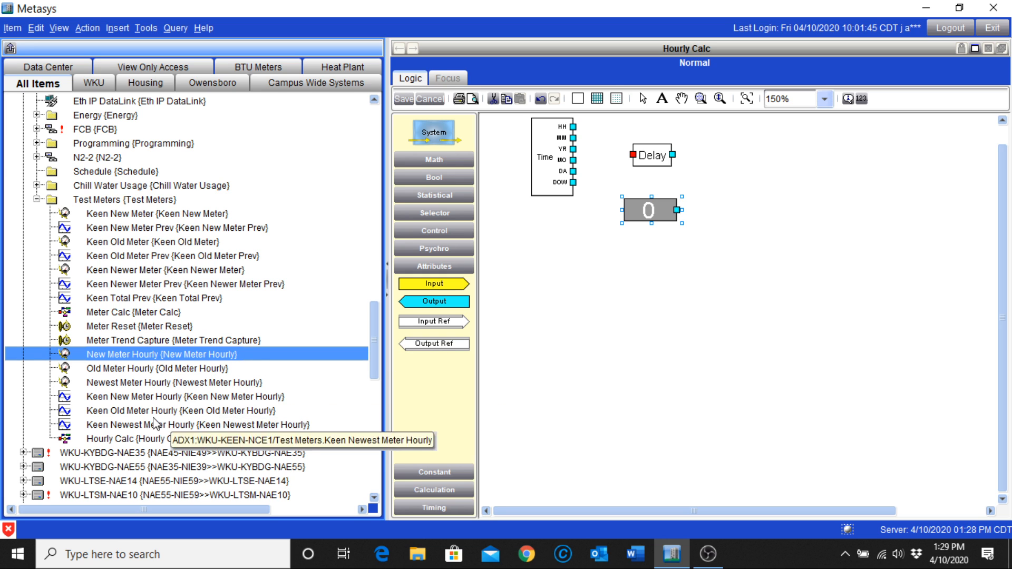
left_click(130, 369, "ctrl")
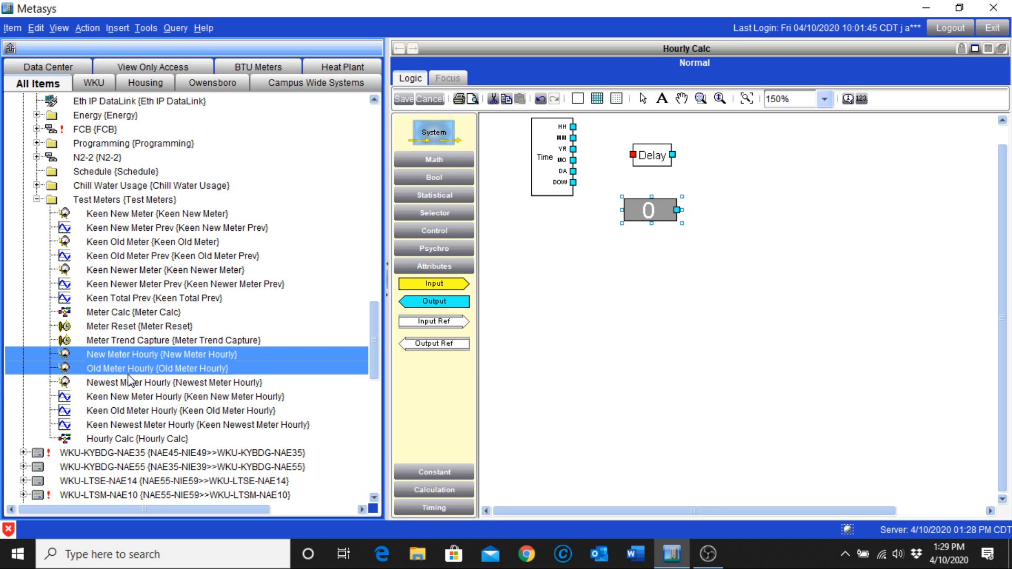
left_click(131, 384, "ctrl")
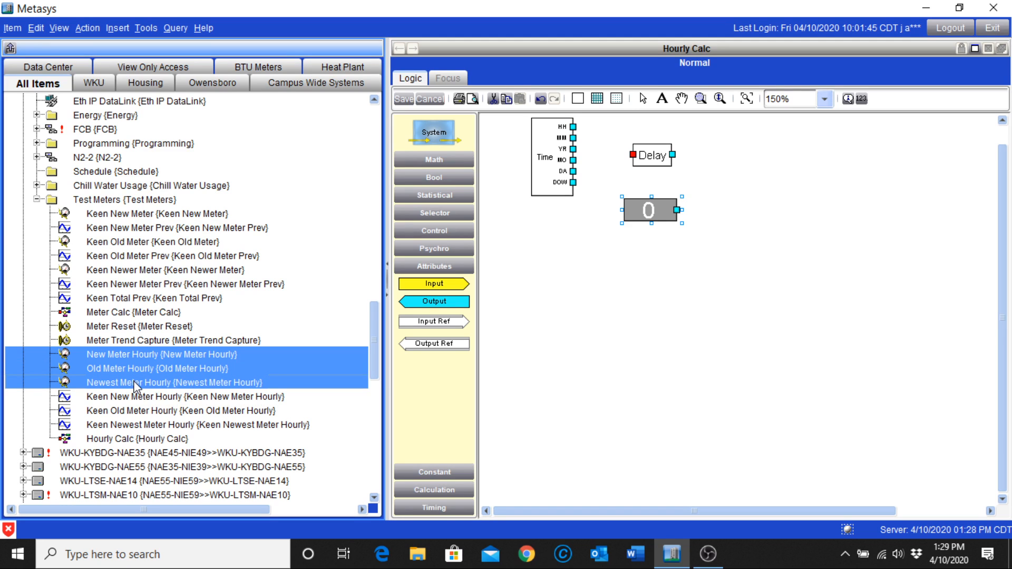
left_click_drag(134, 385, 423, 348)
left_click_drag(434, 327, 594, 342)
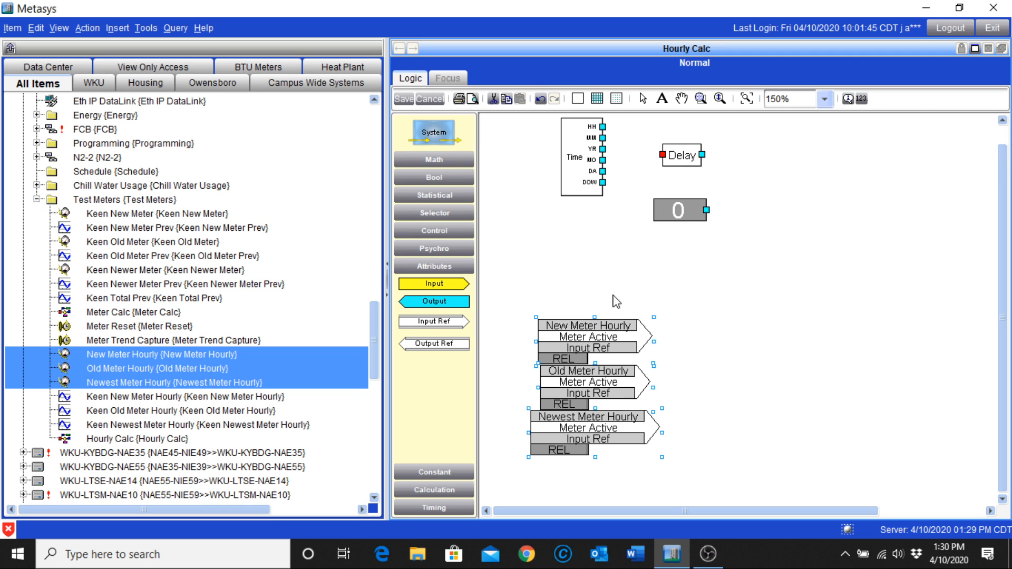
left_click(585, 291)
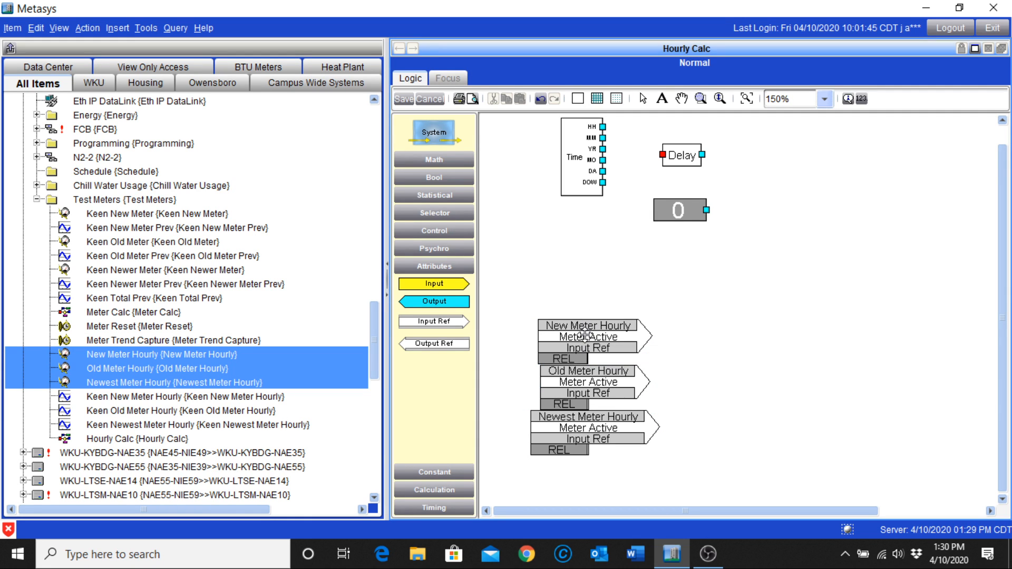
Step: Set the attribute of the New Meter Hourly input reference to Previous Consumption, leaving its object reference as is
left_click(585, 335)
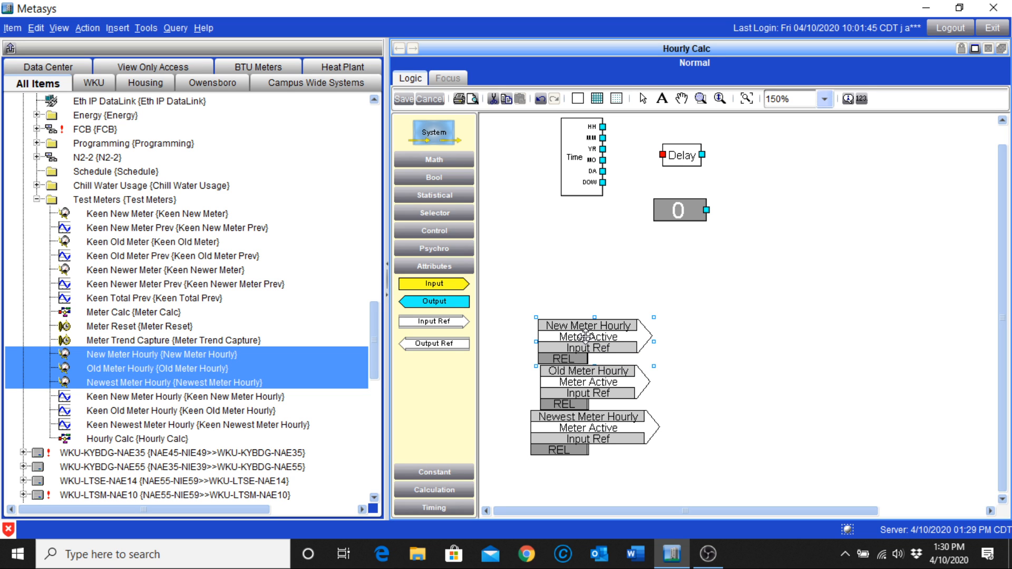
double_click(585, 336)
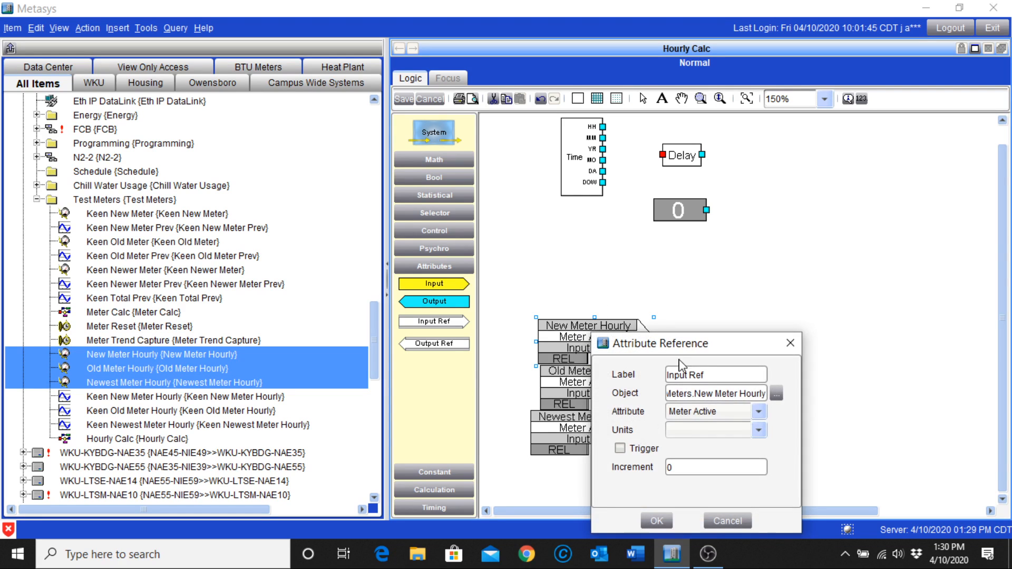
left_click_drag(689, 347, 569, 279)
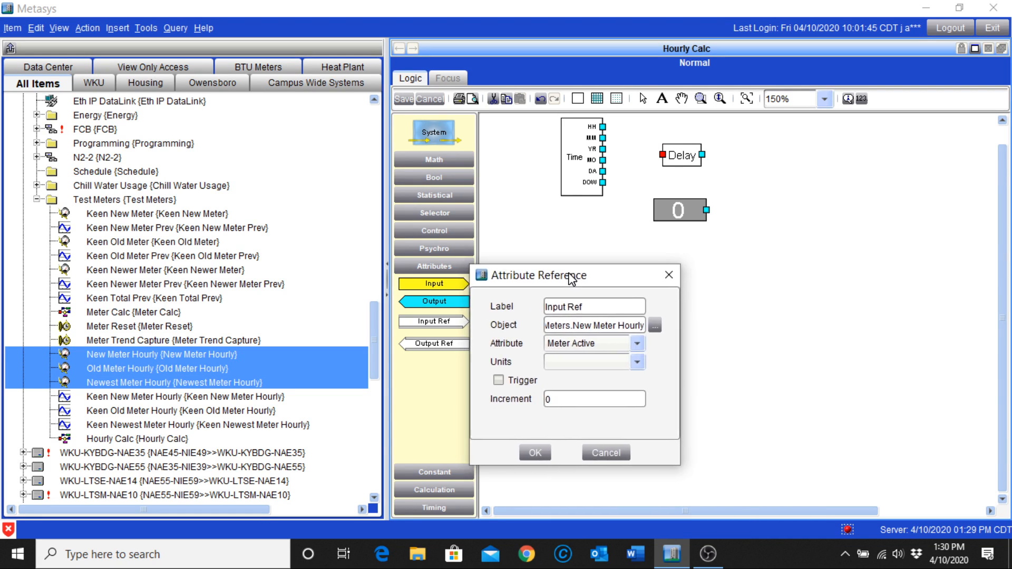
left_click_drag(682, 466, 821, 440)
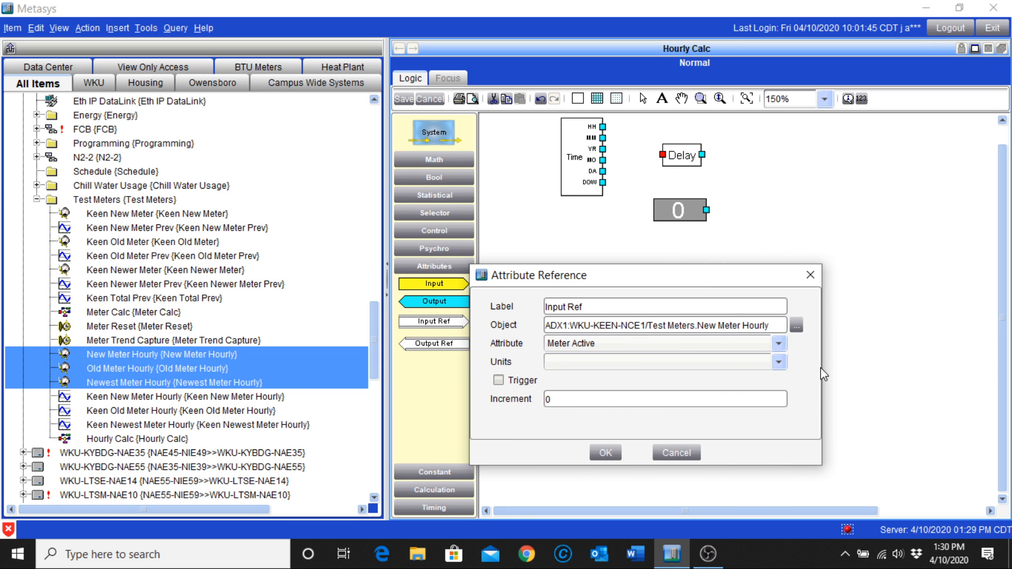
left_click(796, 325)
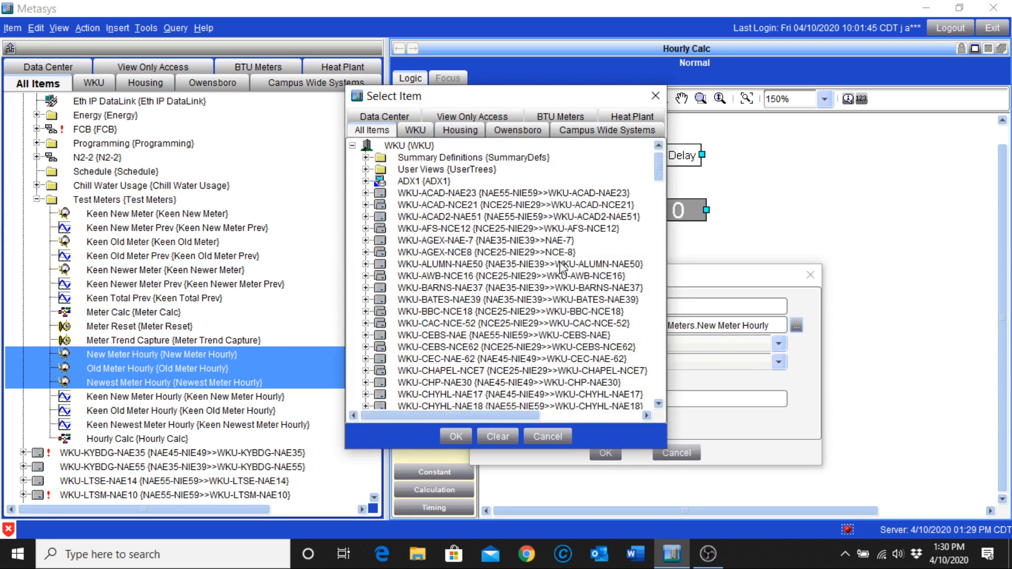
left_click(565, 436)
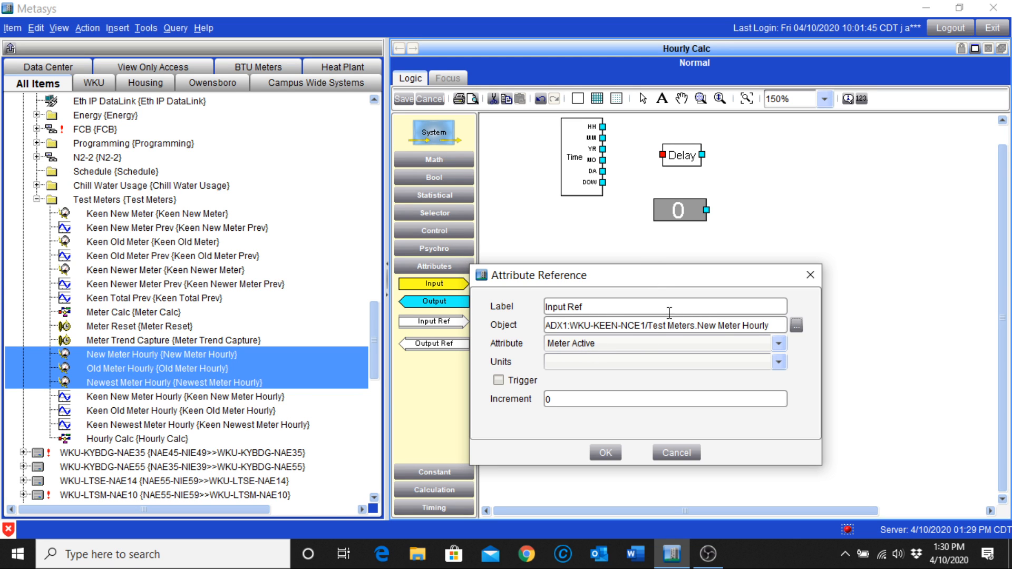
left_click(779, 344)
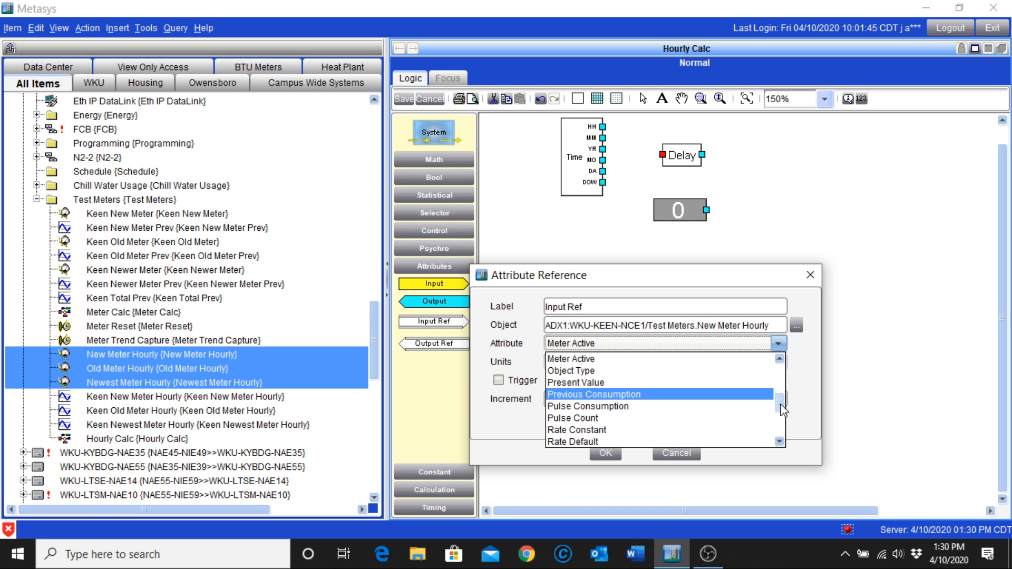
left_click_drag(782, 404, 788, 375)
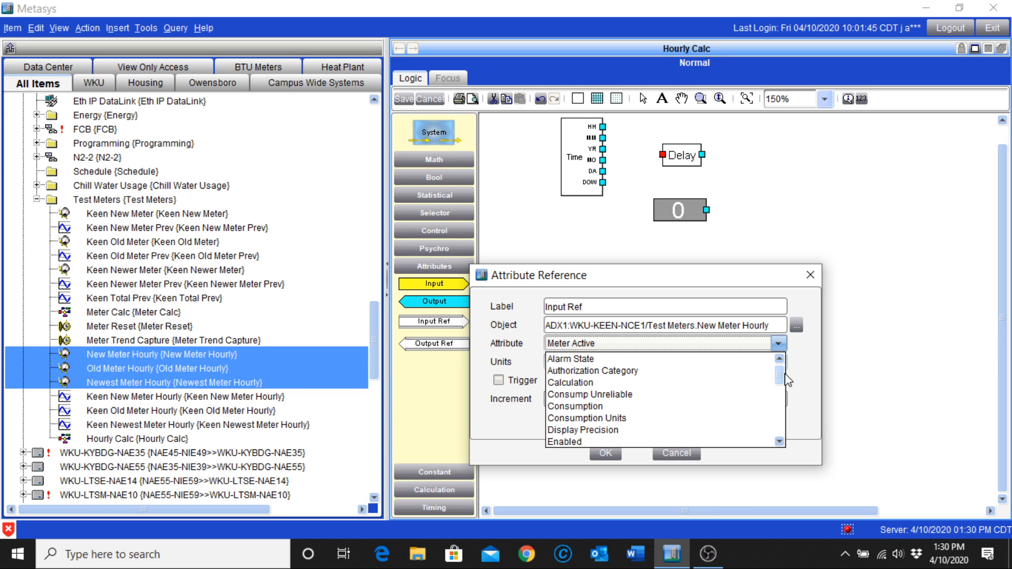
left_click_drag(789, 382, 787, 403)
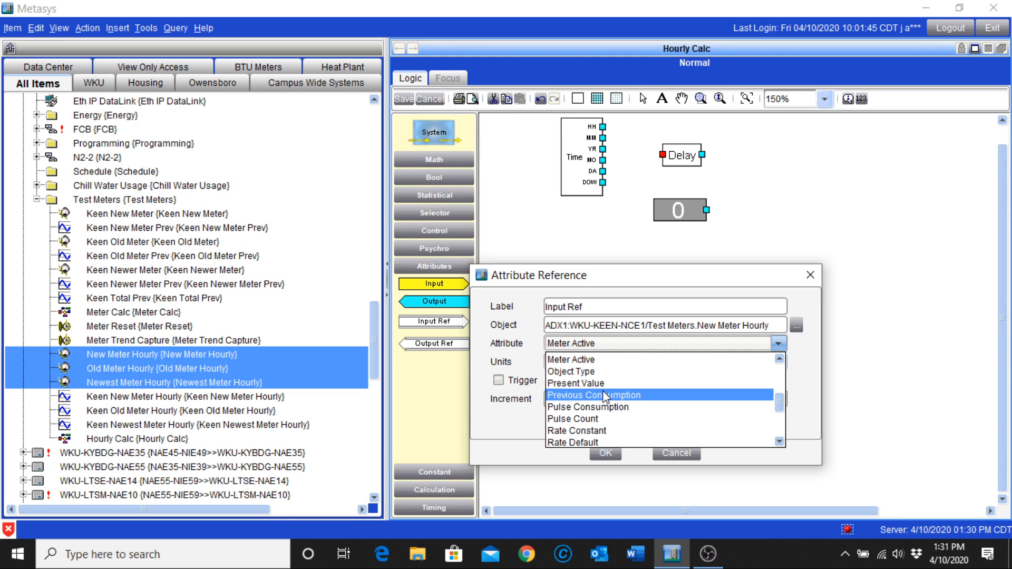
left_click(602, 392)
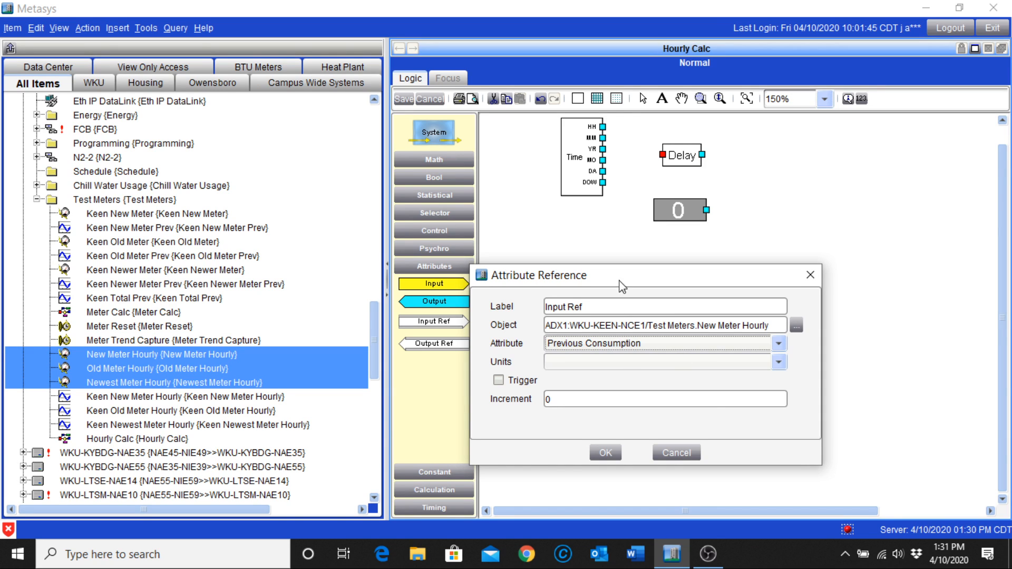
left_click_drag(620, 281, 625, 261)
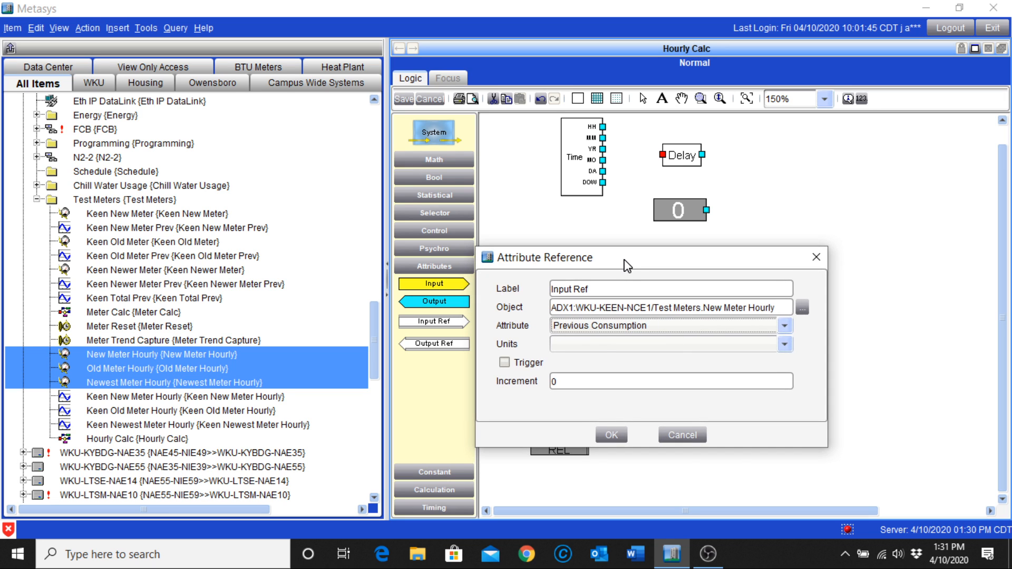
left_click(618, 437)
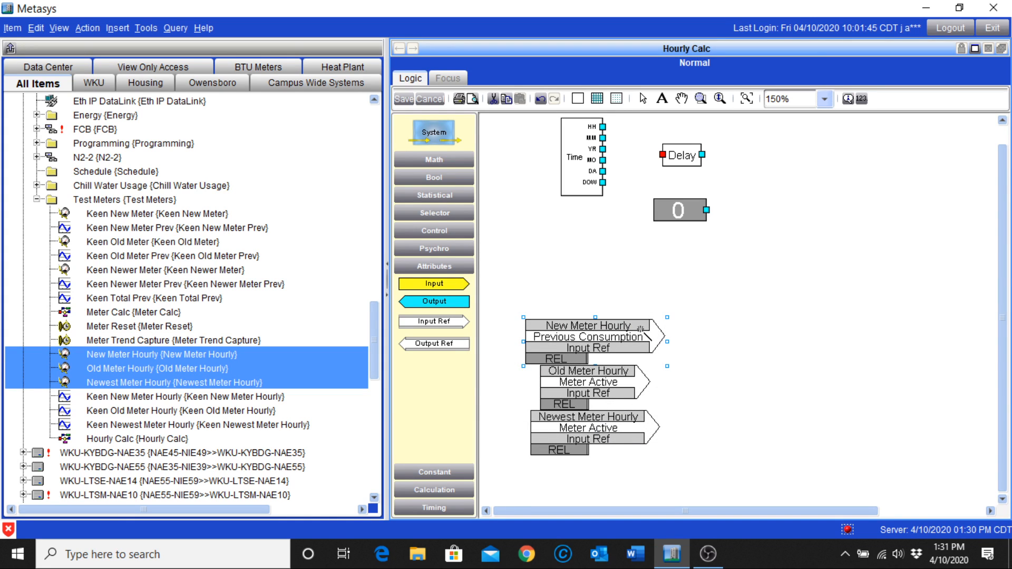
Step: Set the attribute of the Old Meter Hourly input reference to Previous Consumption
left_click(600, 391)
double_click(600, 391)
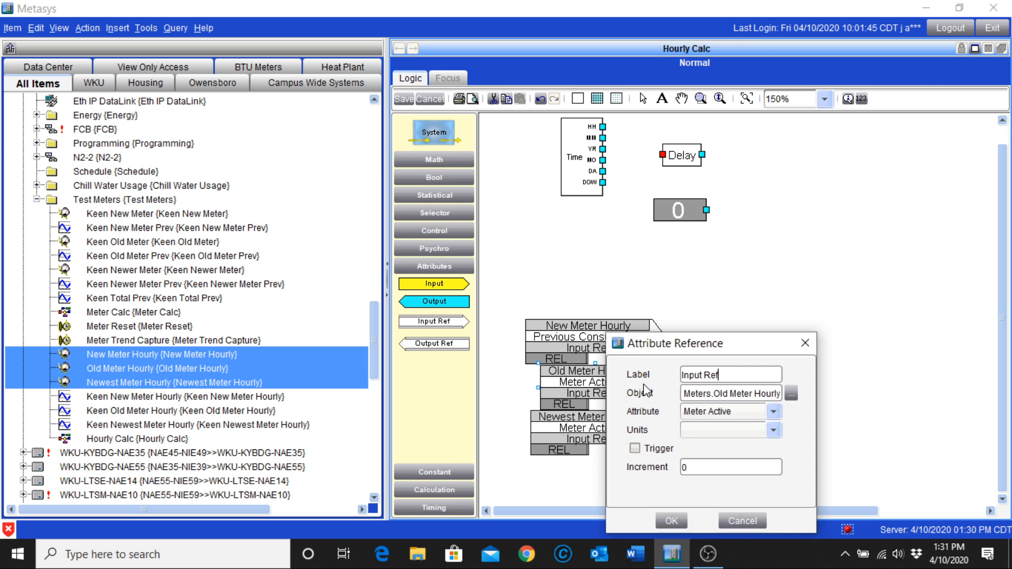
left_click(773, 411)
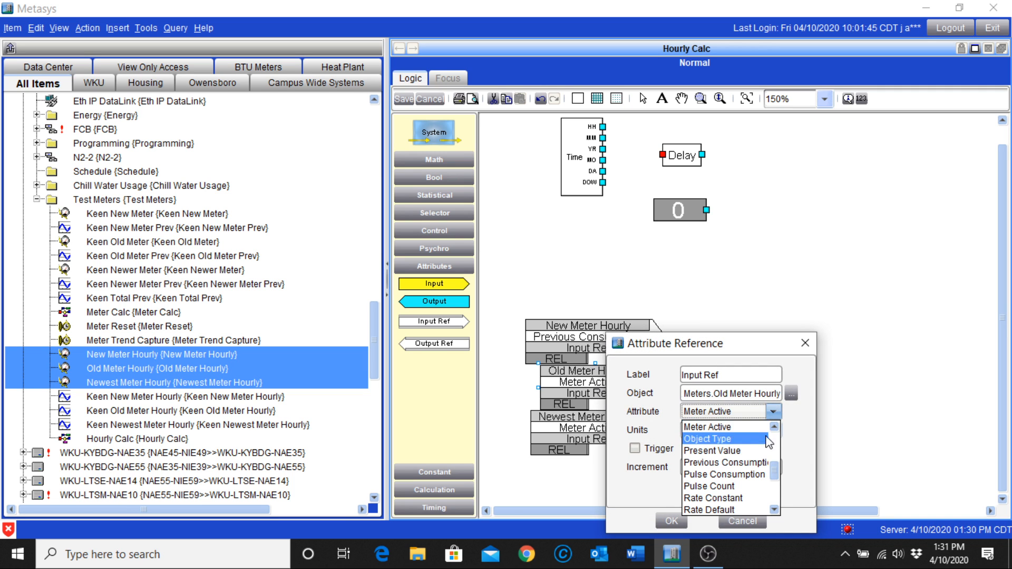
left_click(761, 463)
left_click(665, 520)
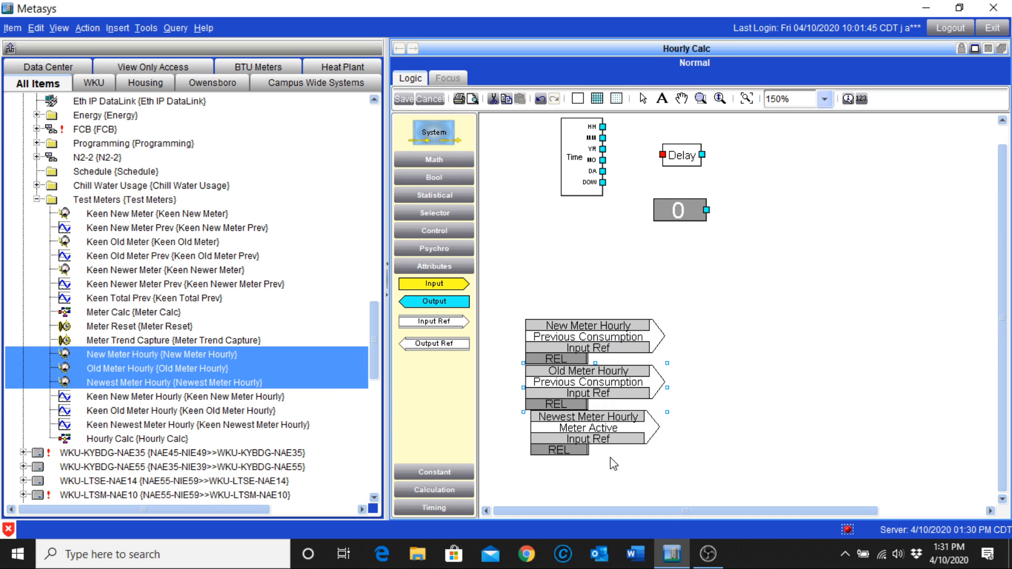
Step: Set the attribute of the Newest Meter Hourly input reference to Previous Consumption
double_click(593, 428)
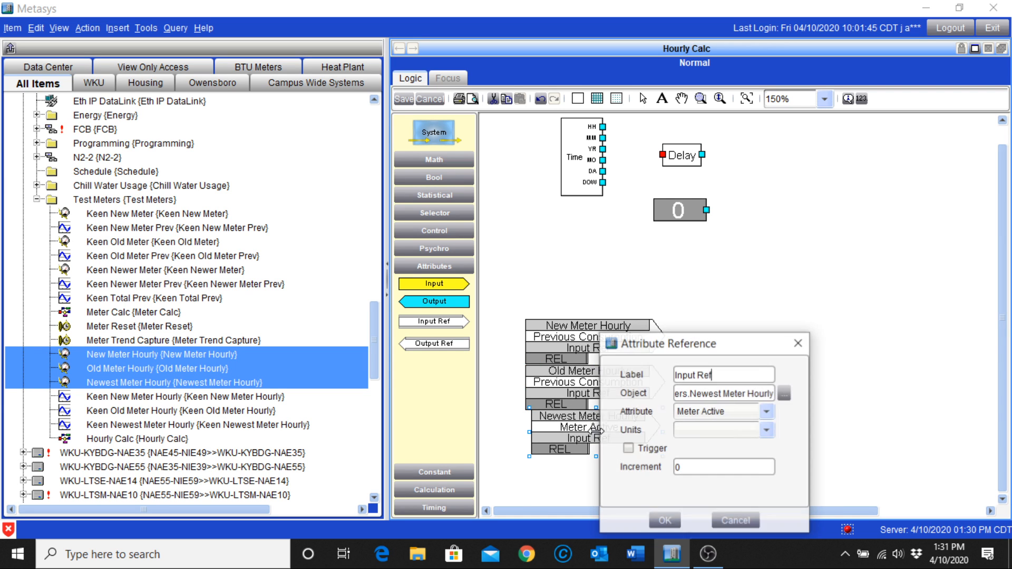
left_click(738, 413)
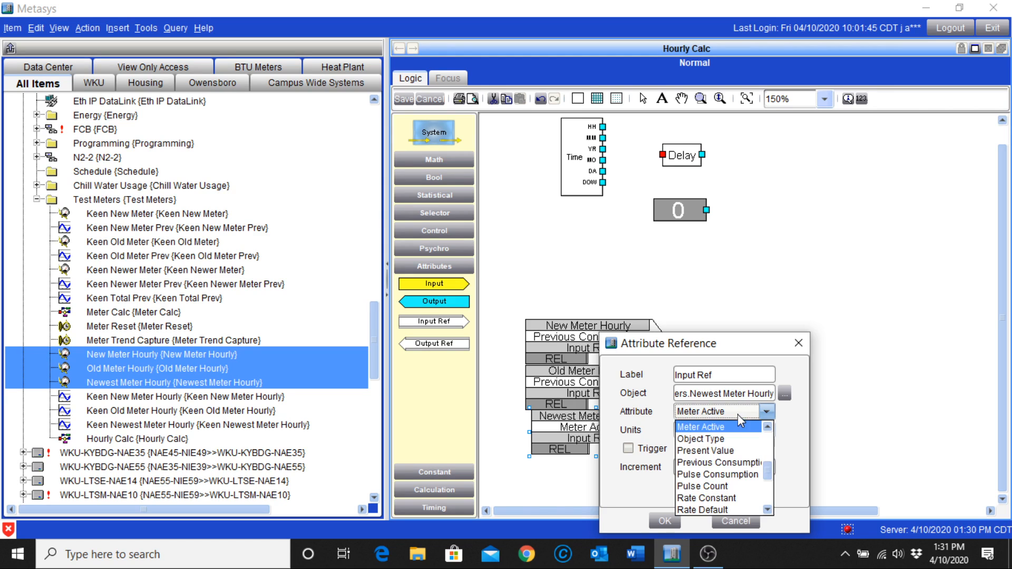
left_click(743, 463)
left_click(665, 522)
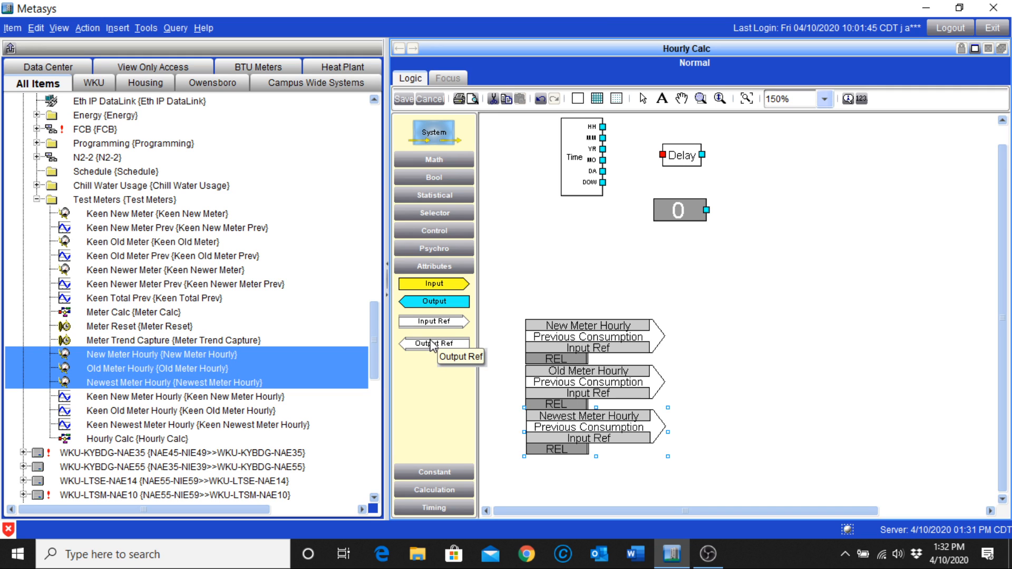
Step: Add output references for New Meter Hourly, Old Meter Hourly and Newest Meter Hourly, placing them well to the right of the Delay block
left_click_drag(432, 348, 828, 268)
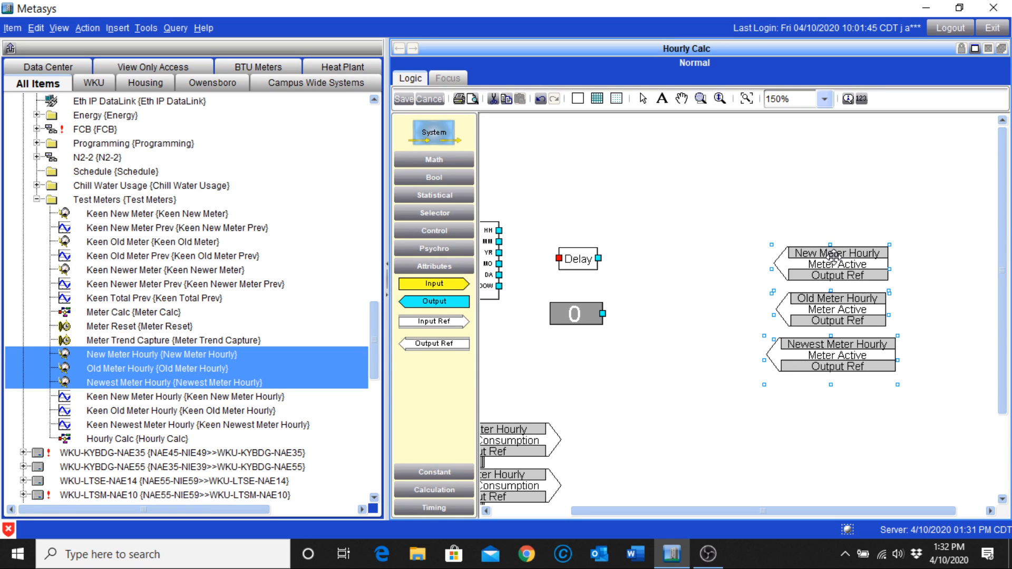
left_click_drag(833, 260, 854, 217)
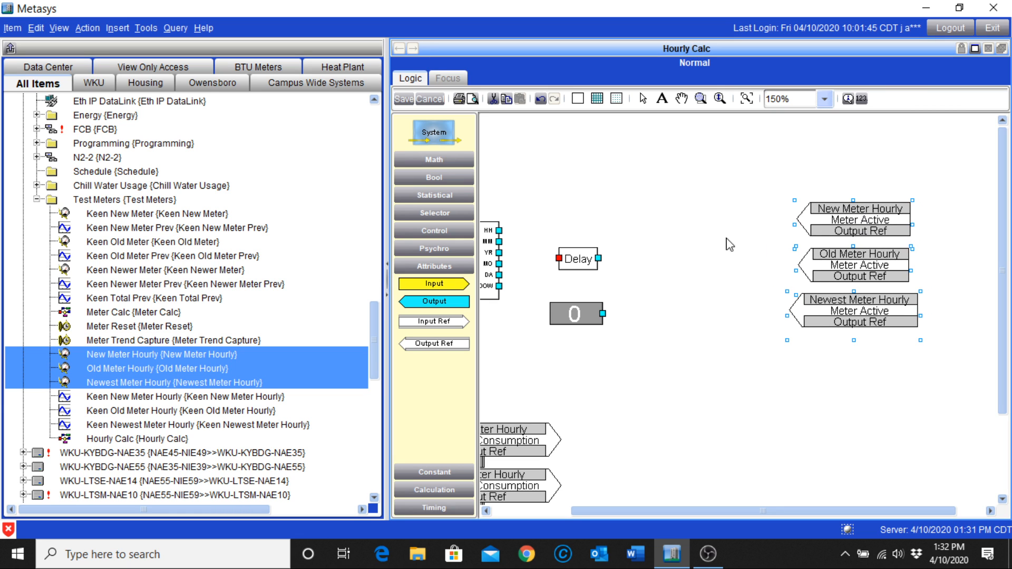
Step: Set the attribute of the New Meter Hourly output reference to Reset
left_click(867, 213)
double_click(867, 214)
left_click_drag(842, 232, 752, 237)
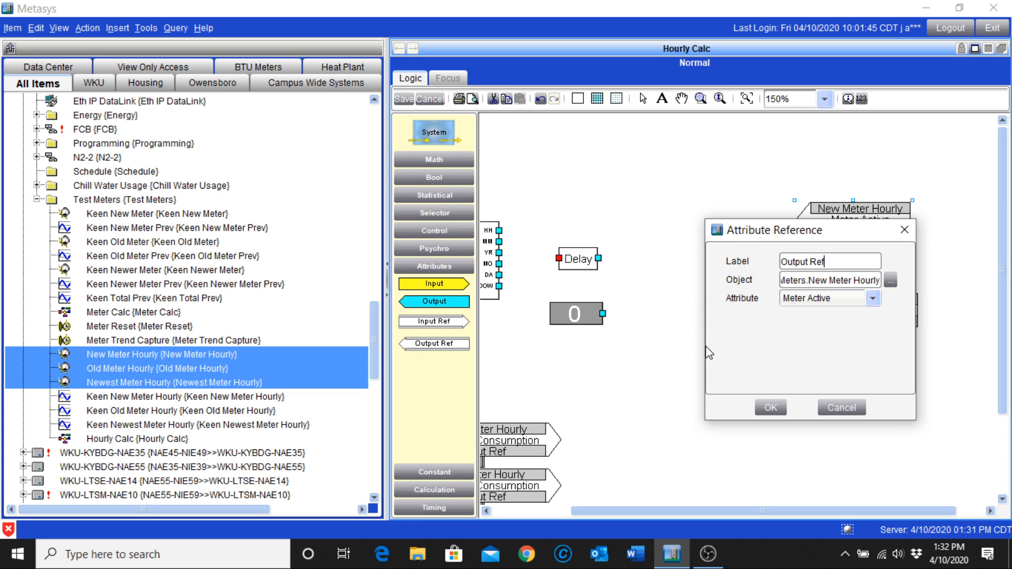
left_click_drag(706, 347, 619, 347)
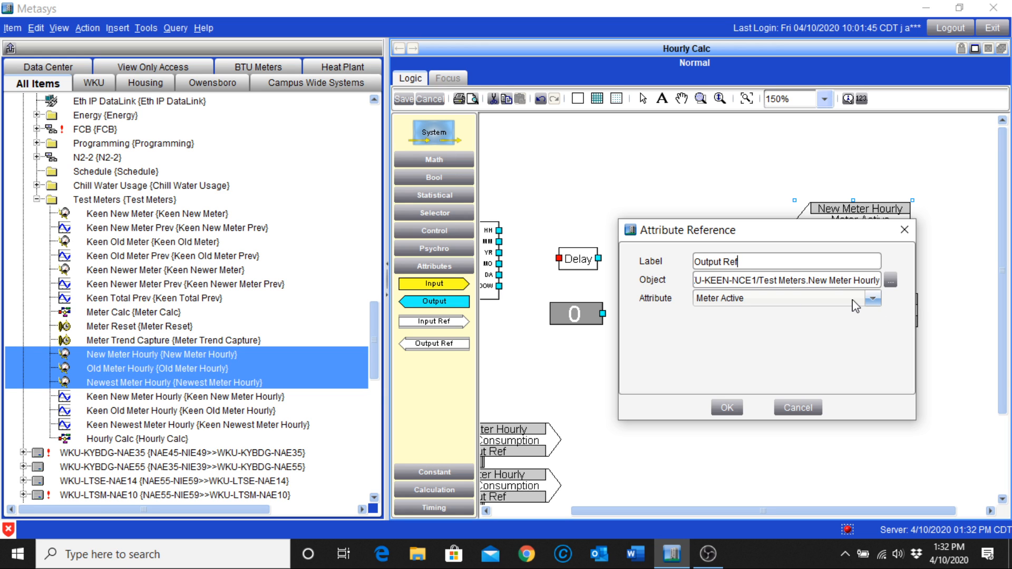
left_click(873, 301)
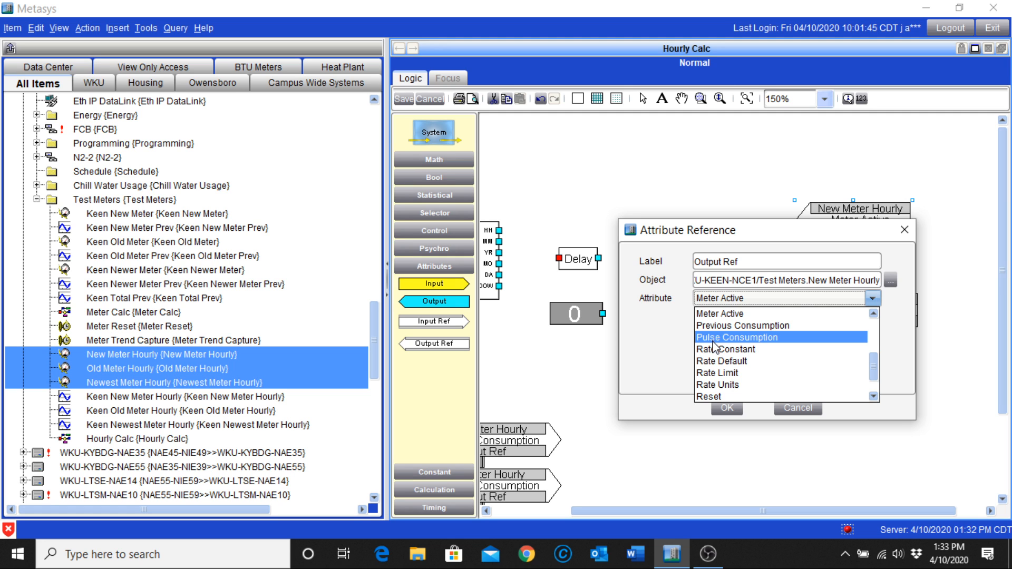
left_click(709, 396)
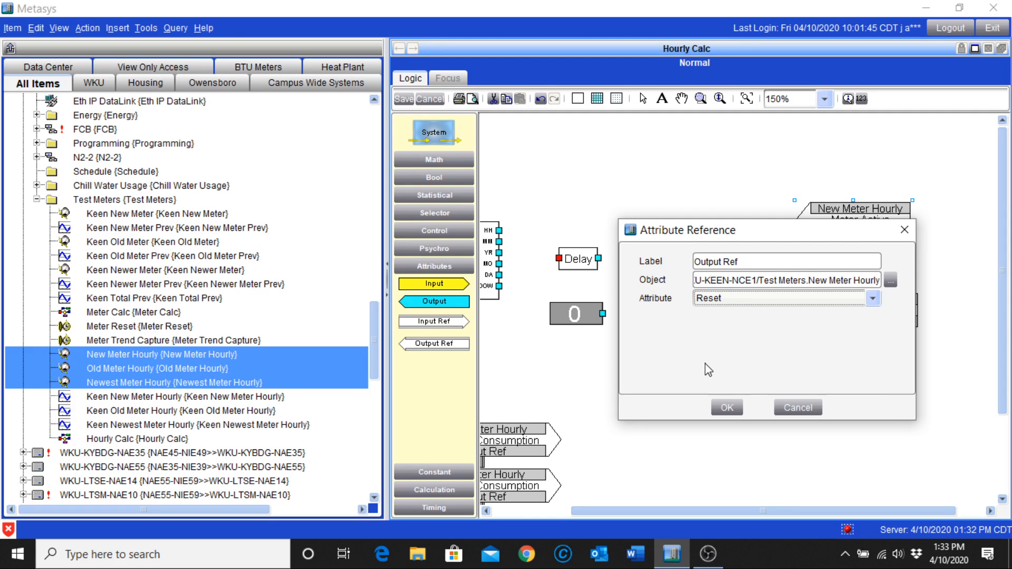
left_click(722, 409)
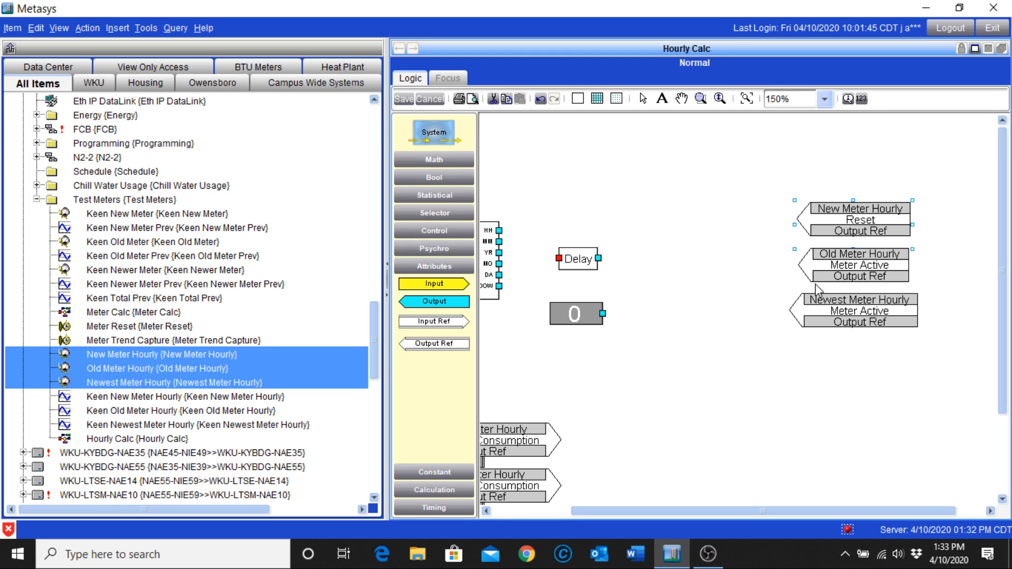
Step: Set the attribute of the Old Meter Hourly output reference to Reset
left_click(861, 262)
left_click_drag(845, 259, 842, 258)
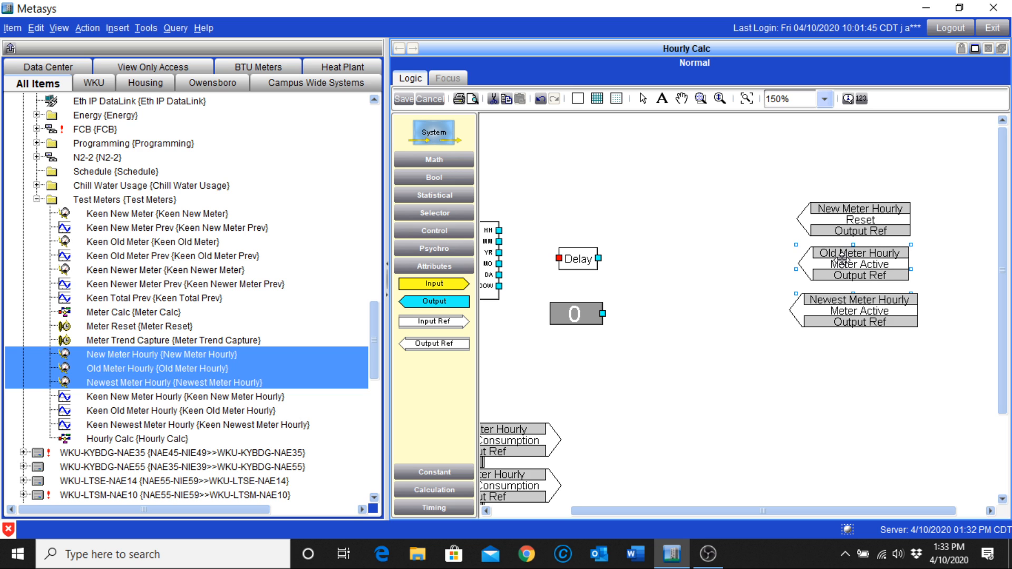
double_click(845, 259)
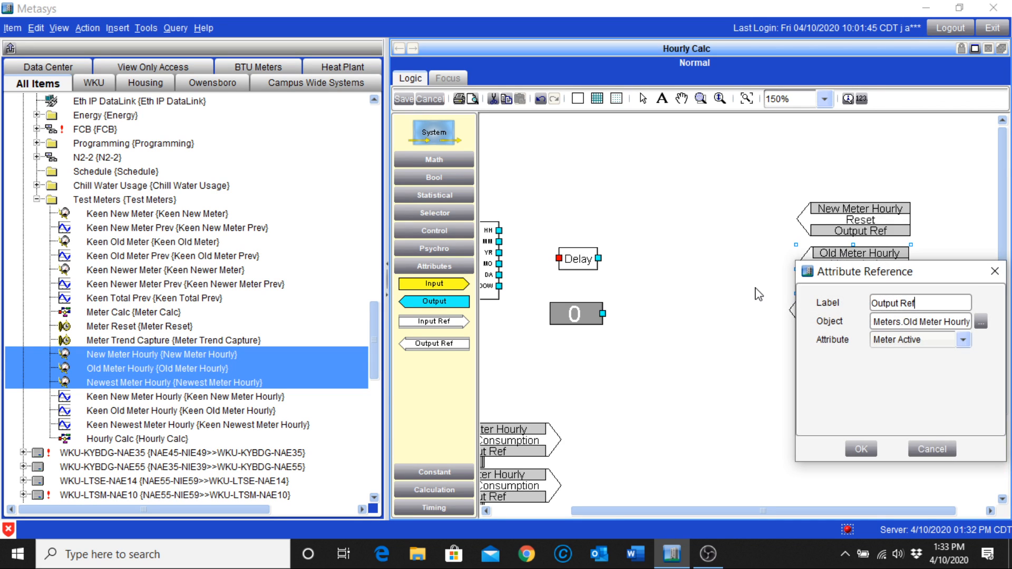
left_click(890, 342)
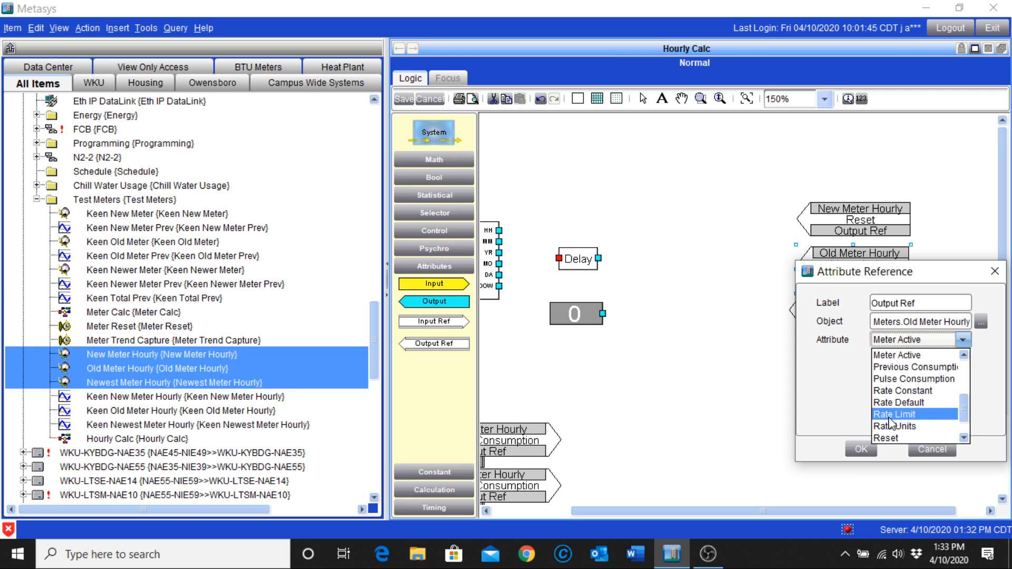
left_click(891, 439)
left_click(863, 452)
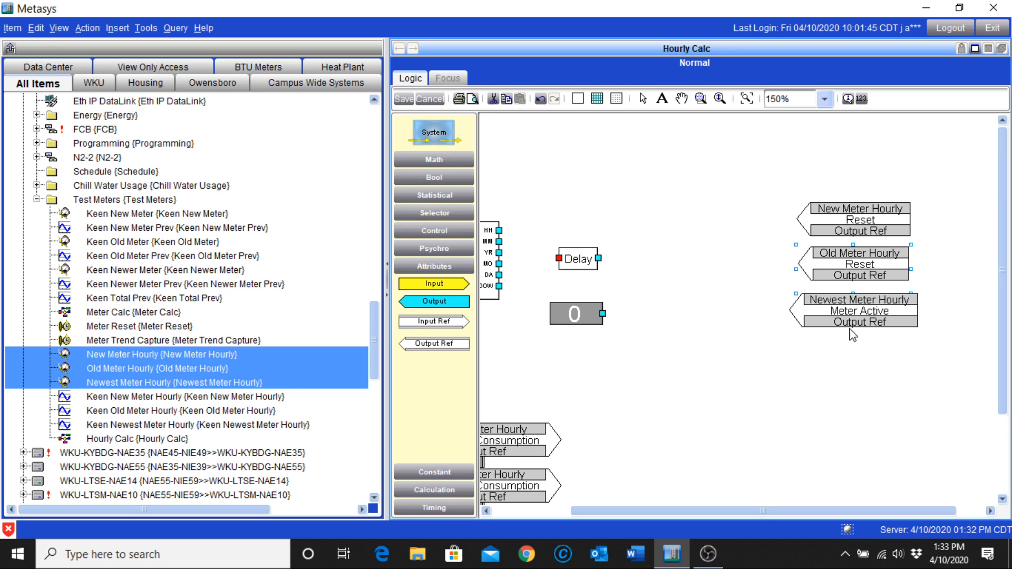
Step: Set the attribute of the Newest Meter Hourly output reference to Reset
left_click(852, 313)
double_click(738, 313)
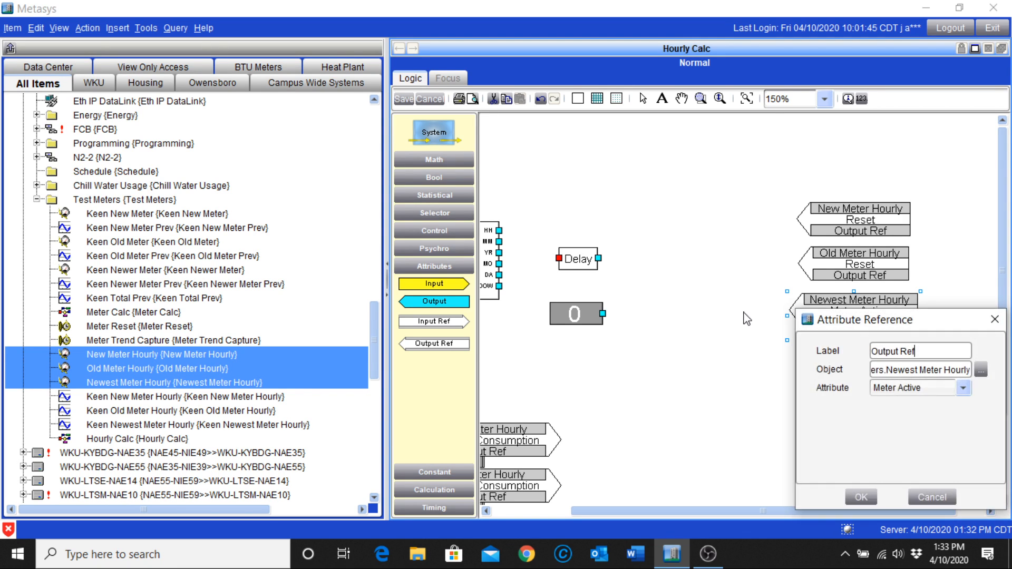
left_click(904, 389)
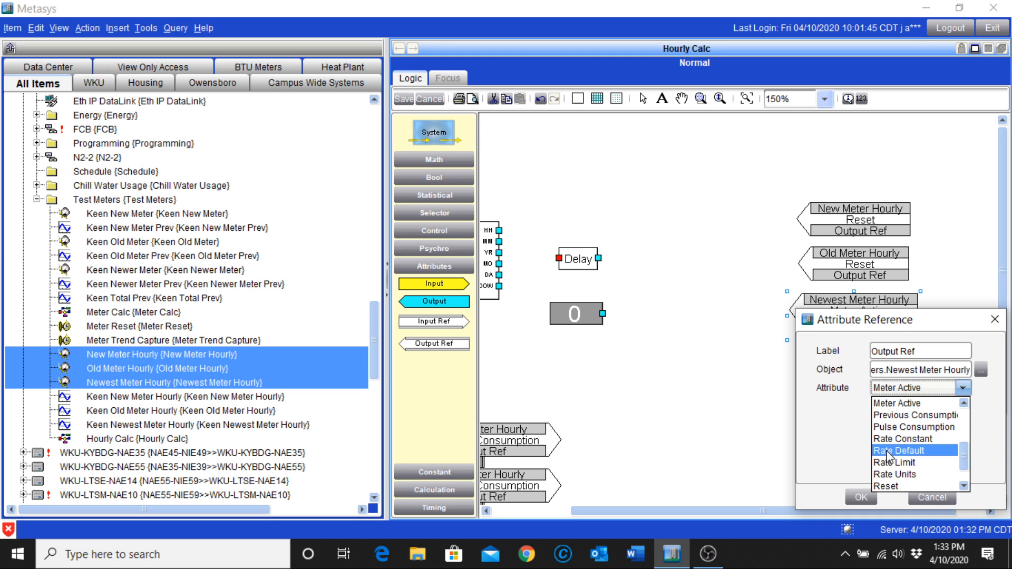
left_click(885, 486)
left_click(868, 496)
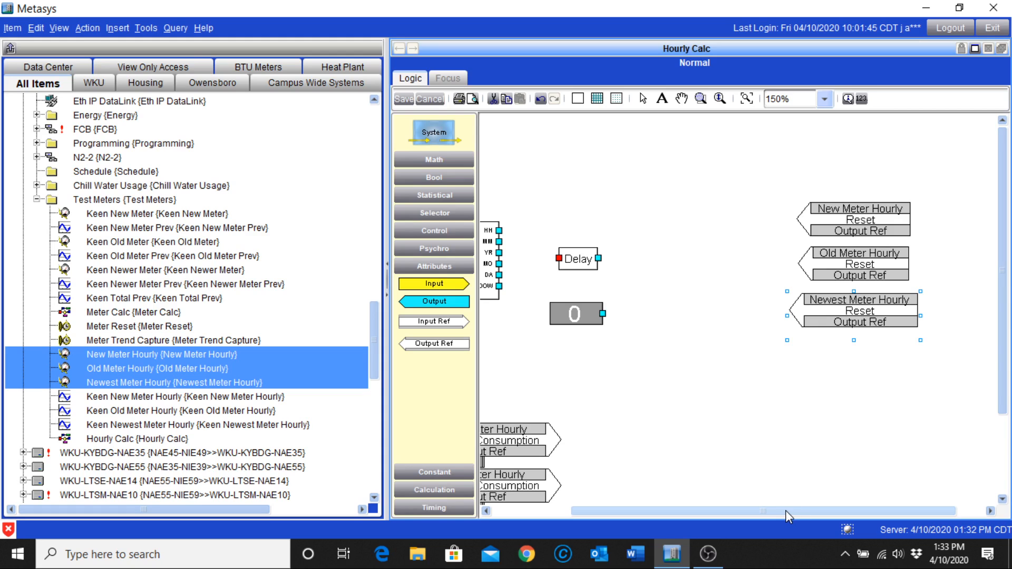
Step: Add output references for Keen New Meter Hourly, Keen Old Meter Hourly and Keen Newest Meter Hourly, opposite the three Previous Consumption input references
left_click_drag(786, 510, 694, 537)
left_click_drag(1004, 339, 1008, 424)
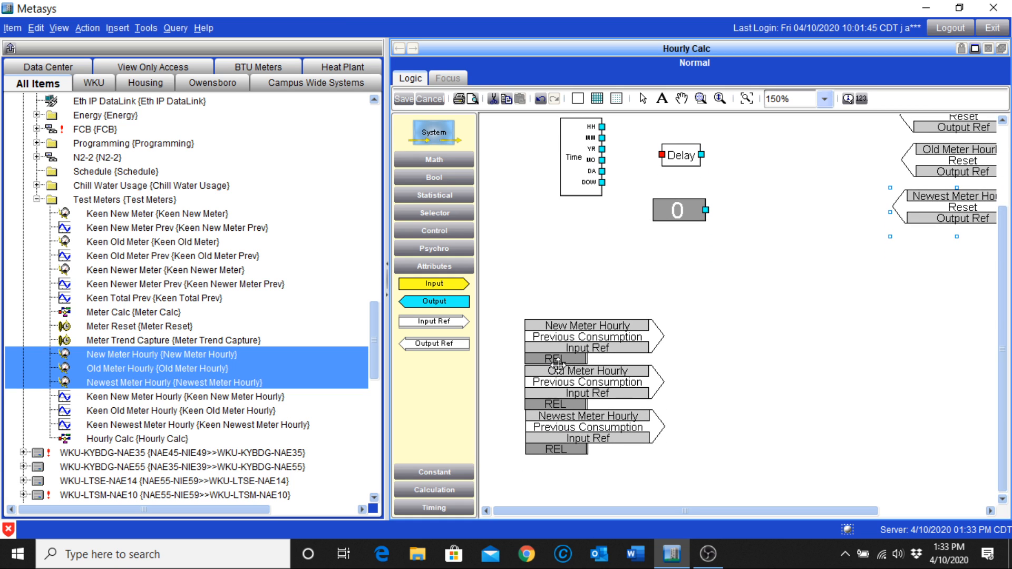
mouse_move(601, 347)
mouse_move(196, 401)
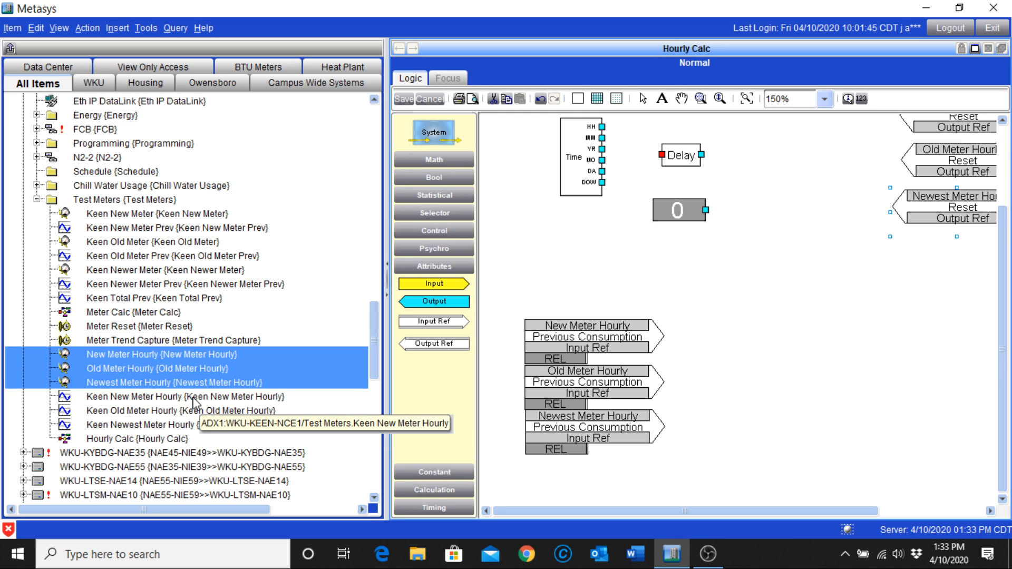
left_click(195, 399)
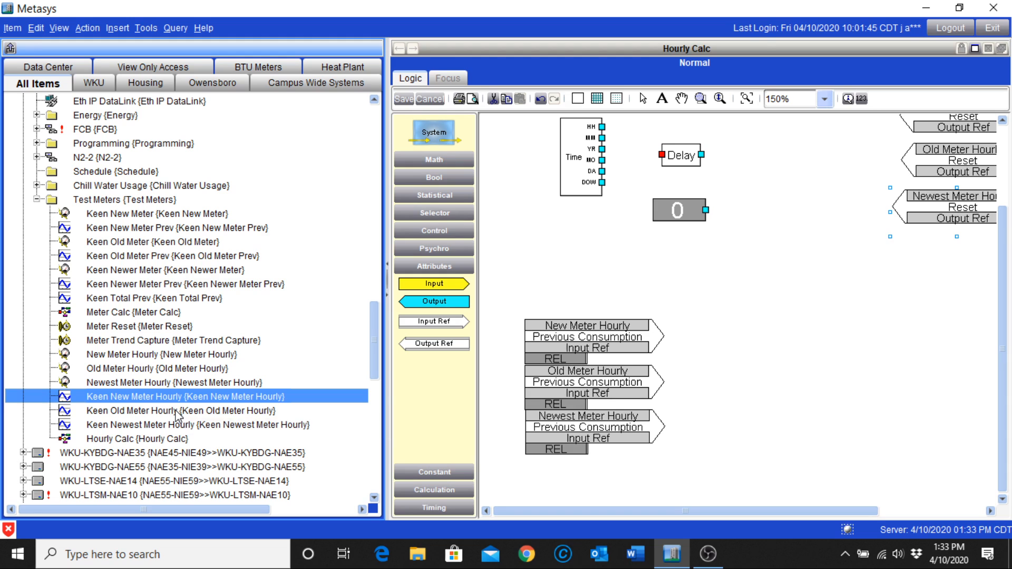
left_click(177, 412, "ctrl")
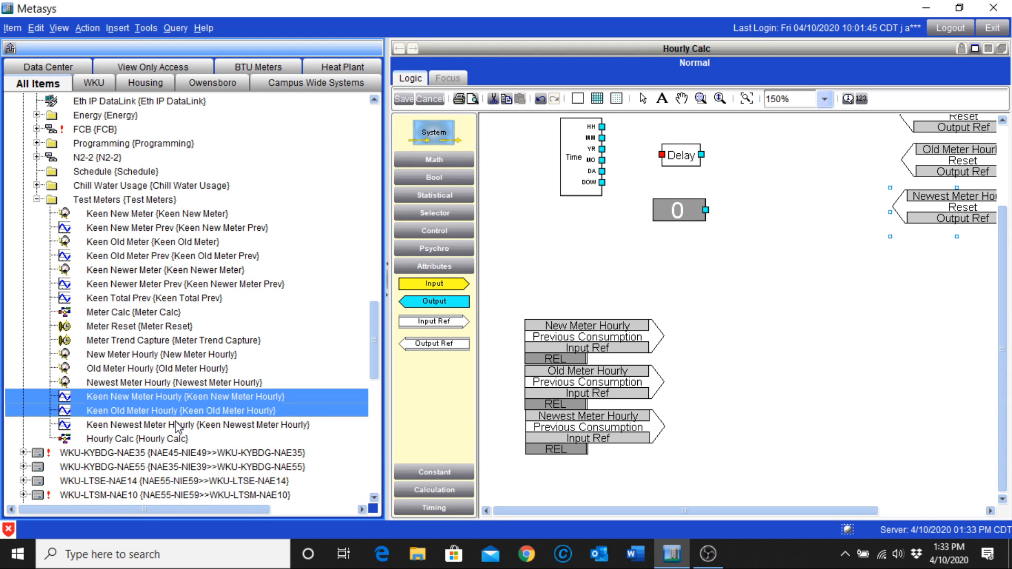
left_click(179, 426, "ctrl")
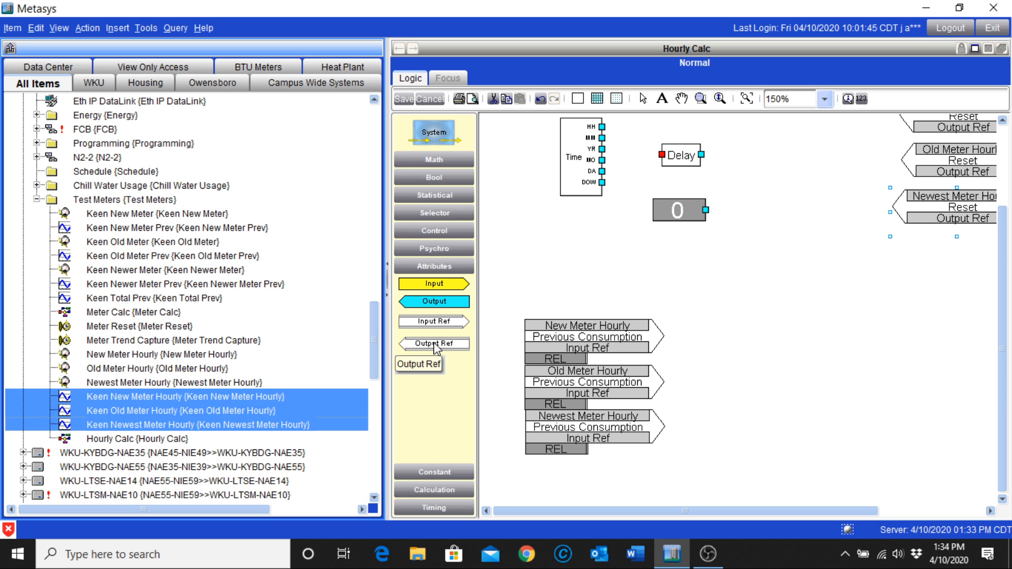
left_click_drag(452, 348, 872, 370)
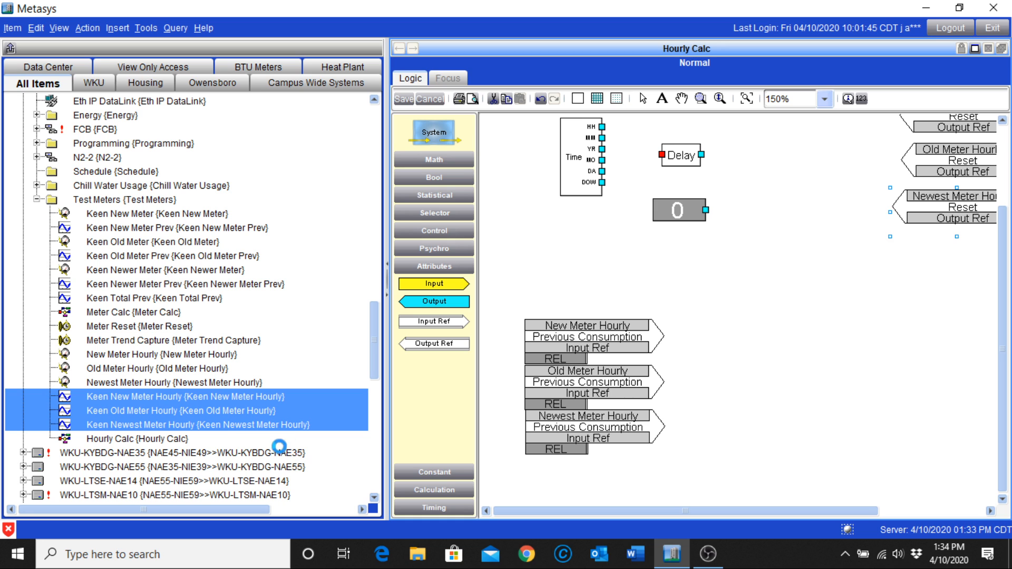
left_click_drag(873, 378, 880, 348)
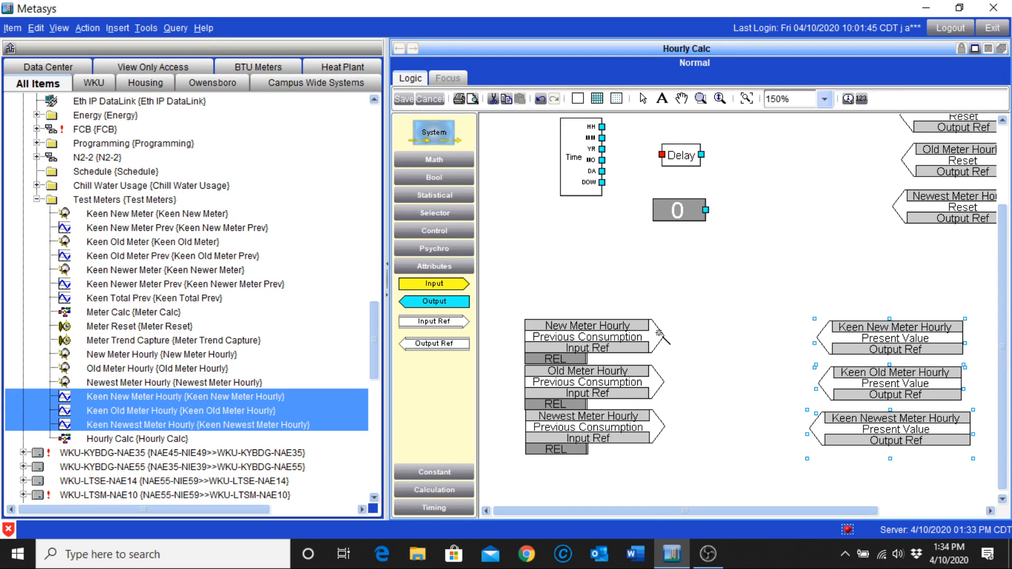
Step: Connect the New Meter Hourly Previous Consumption input reference to the Keen New Meter Hourly output reference at priority 12
left_click_drag(656, 338, 828, 338)
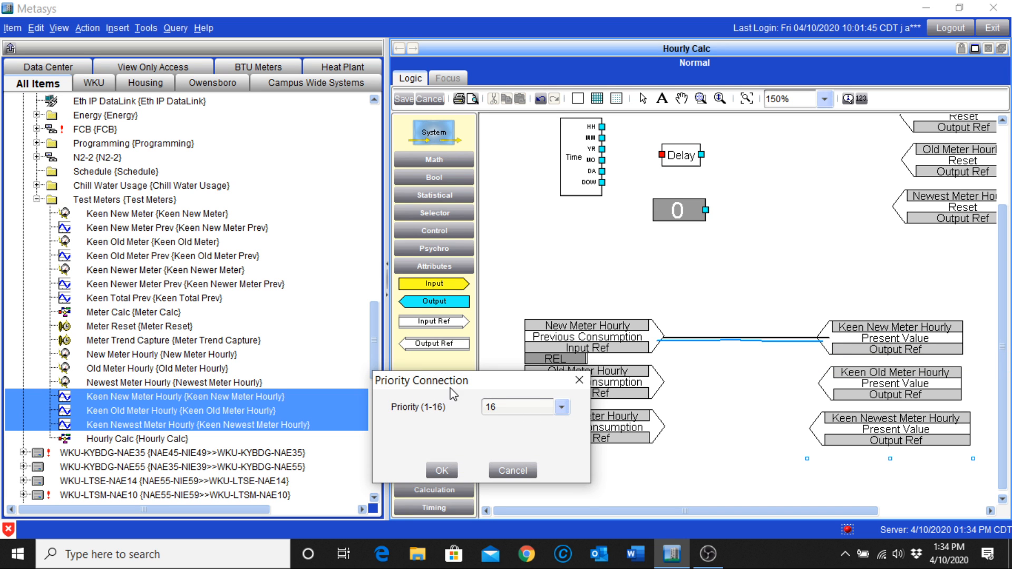
left_click_drag(457, 388, 582, 304)
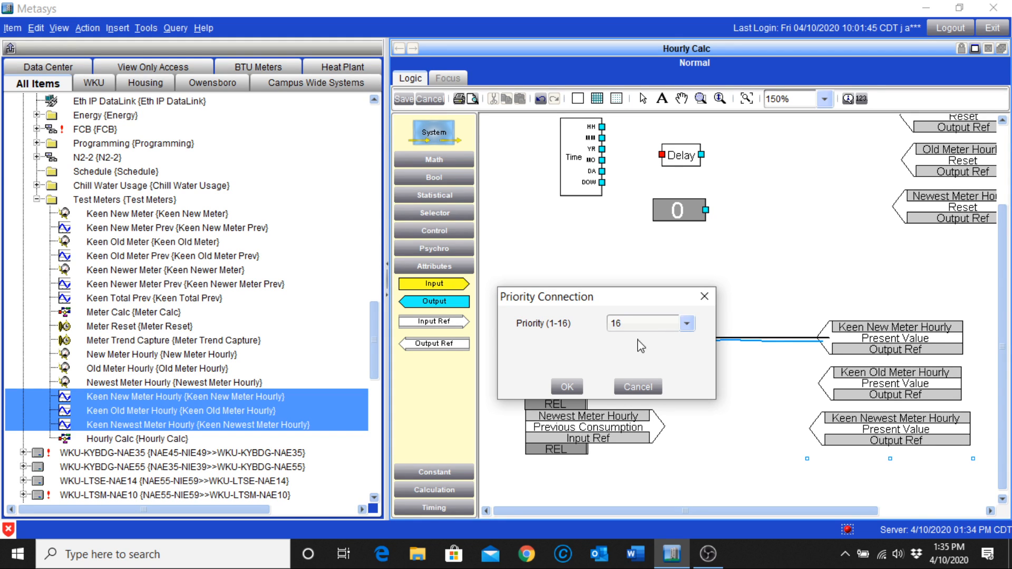
left_click(686, 323)
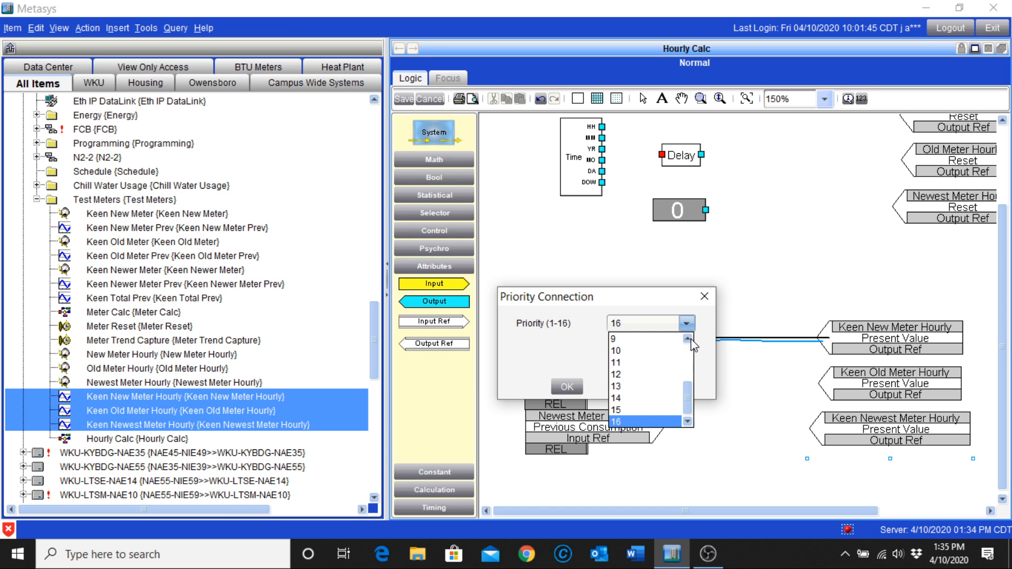
left_click(692, 341)
left_click(692, 326)
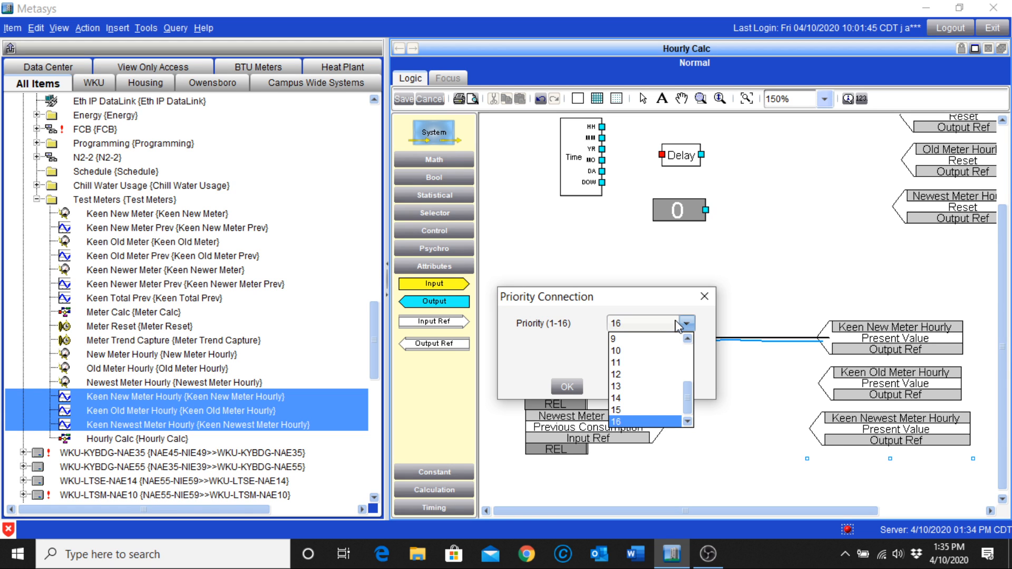
left_click(634, 374)
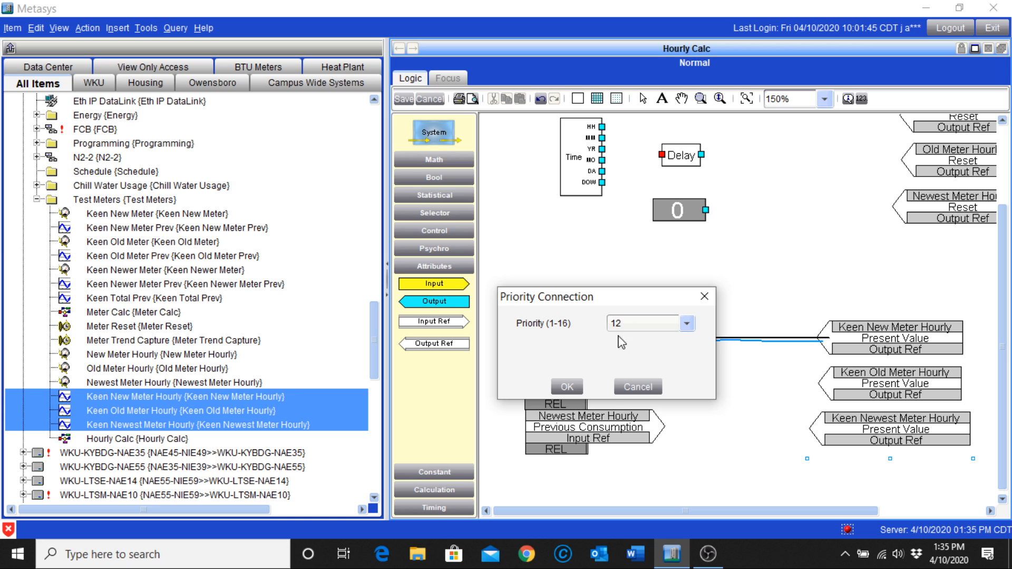
left_click(566, 388)
Step: Connect the Old Meter Hourly Previous Consumption input reference to the Keen Old Meter Hourly output reference at priority 12
left_click_drag(656, 386, 832, 393)
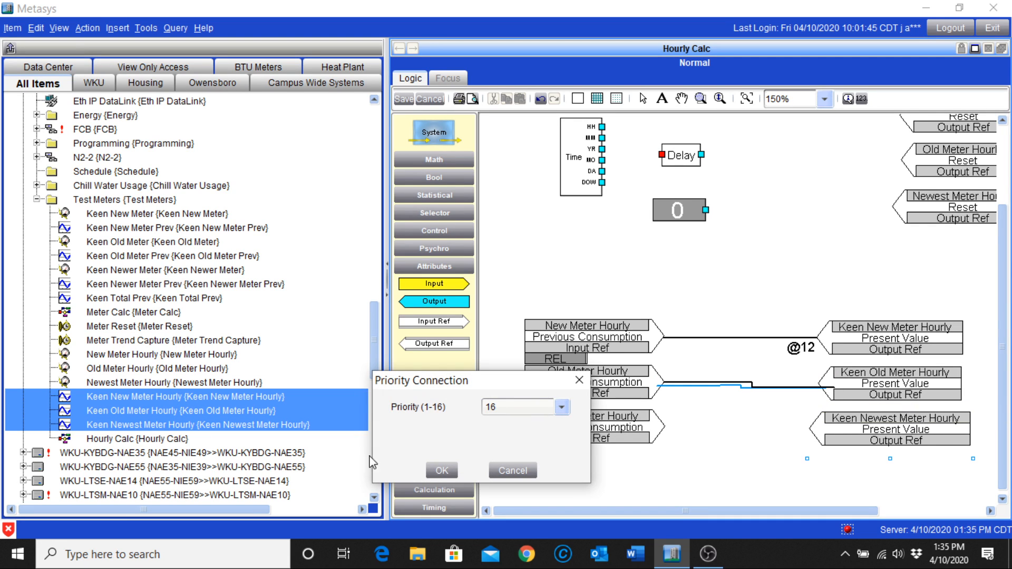
left_click(562, 407)
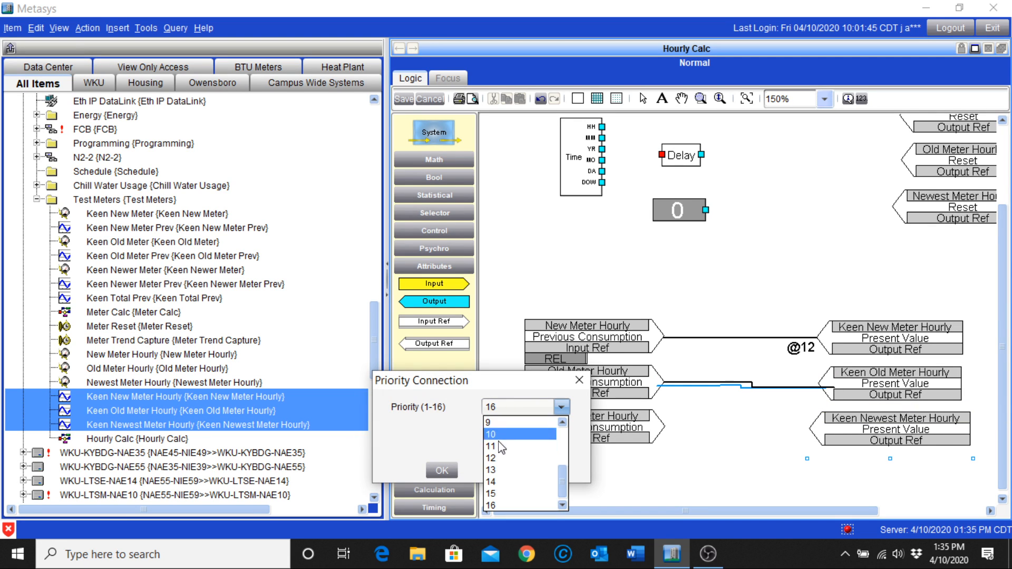
left_click(502, 458)
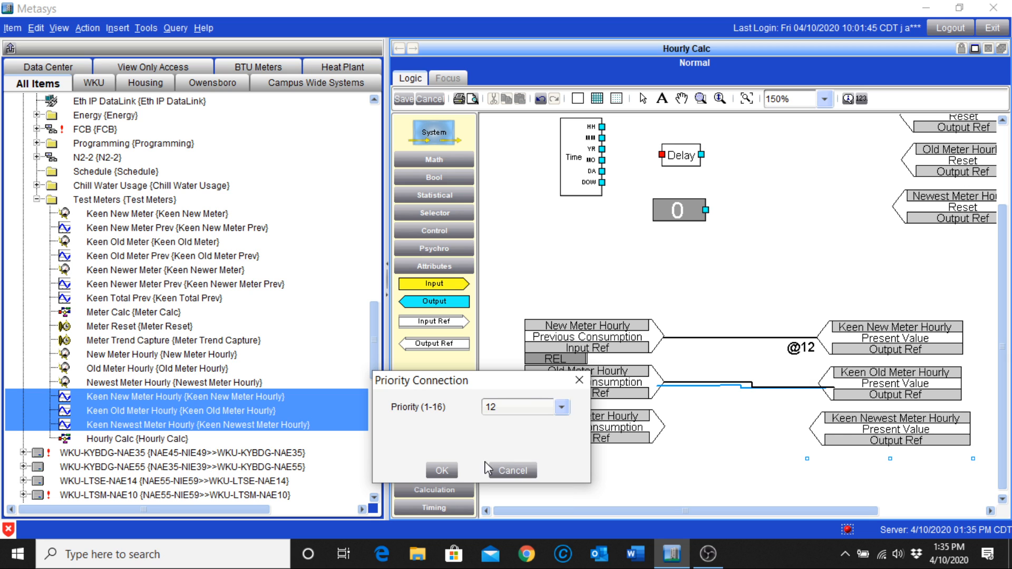
left_click(442, 471)
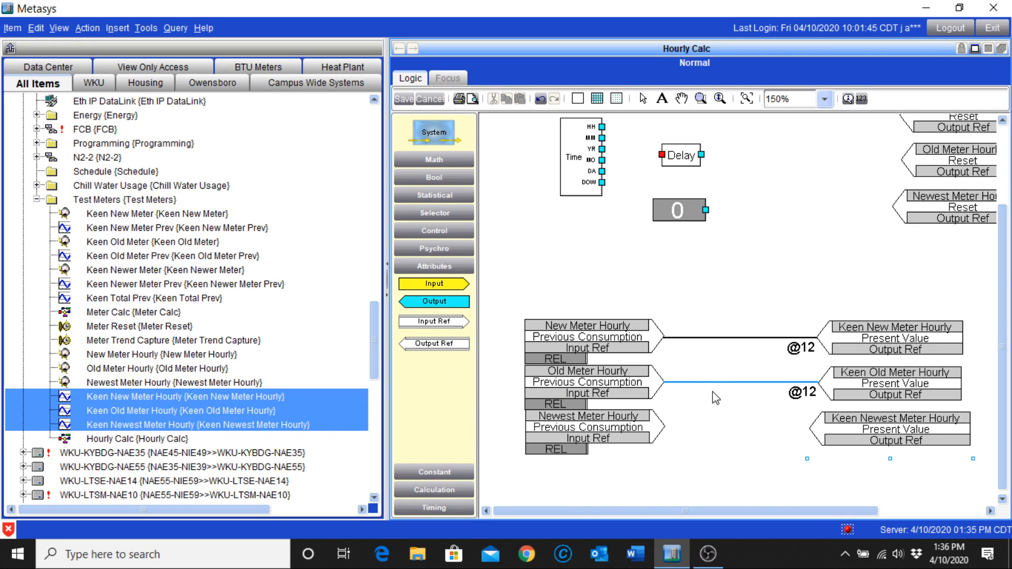
left_click(709, 338)
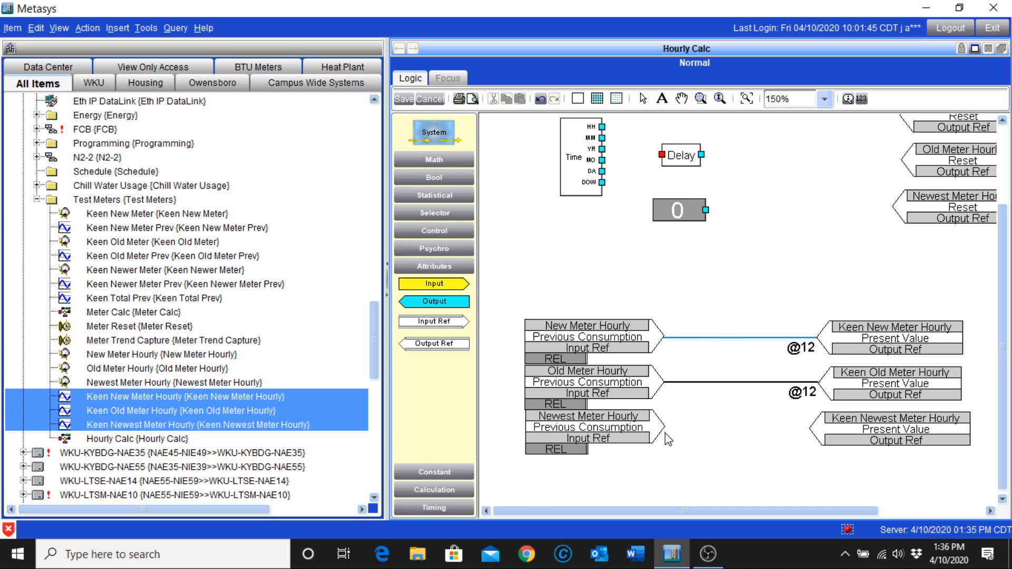
Step: Connect the Newest Meter Hourly Previous Consumption input reference to the Keen Newest Meter Hourly output reference at priority 12
left_click_drag(654, 429, 823, 428)
left_click(524, 408)
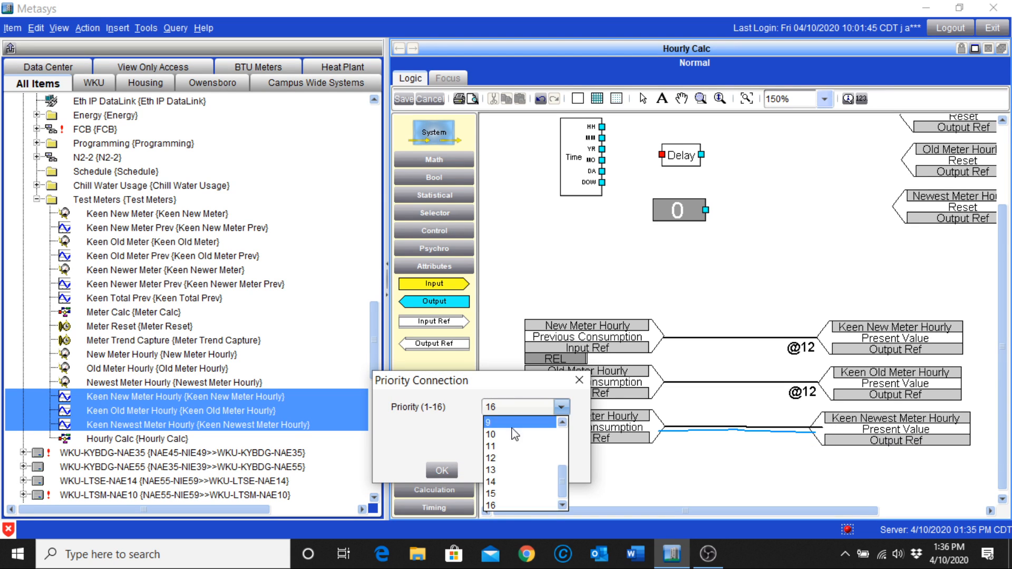
left_click(497, 457)
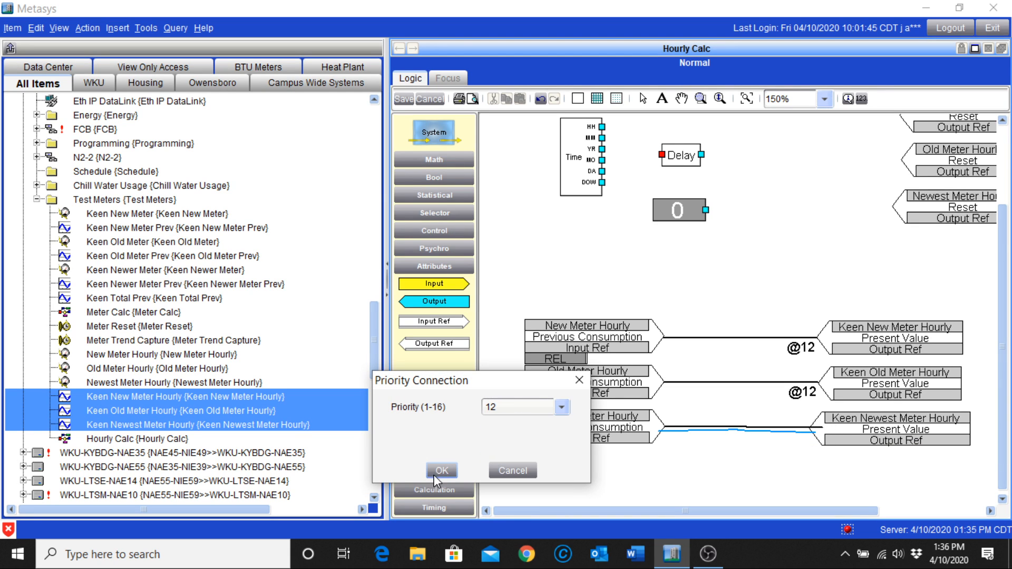
left_click(442, 471)
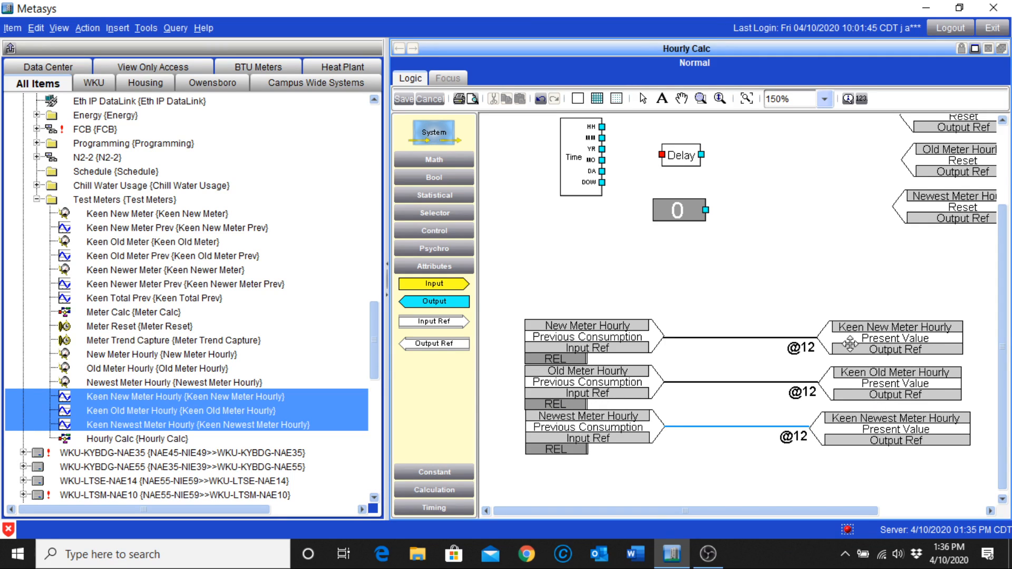
Step: Move the 0 constant slightly closer to the Delay block and add an equals (=) comparison block between Delay and the Reset output references
left_click_drag(707, 514, 724, 526)
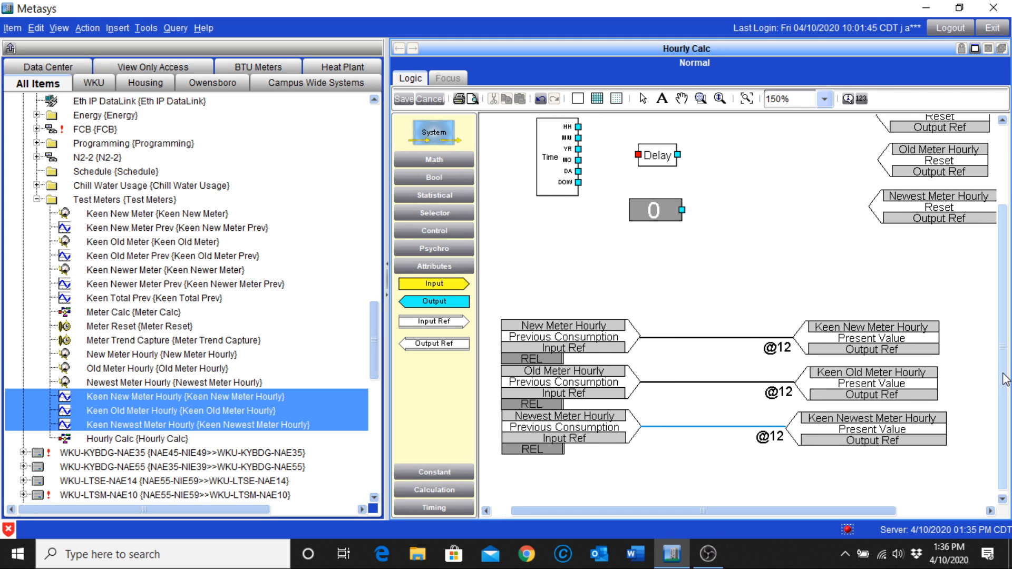
left_click_drag(1002, 379, 1010, 346)
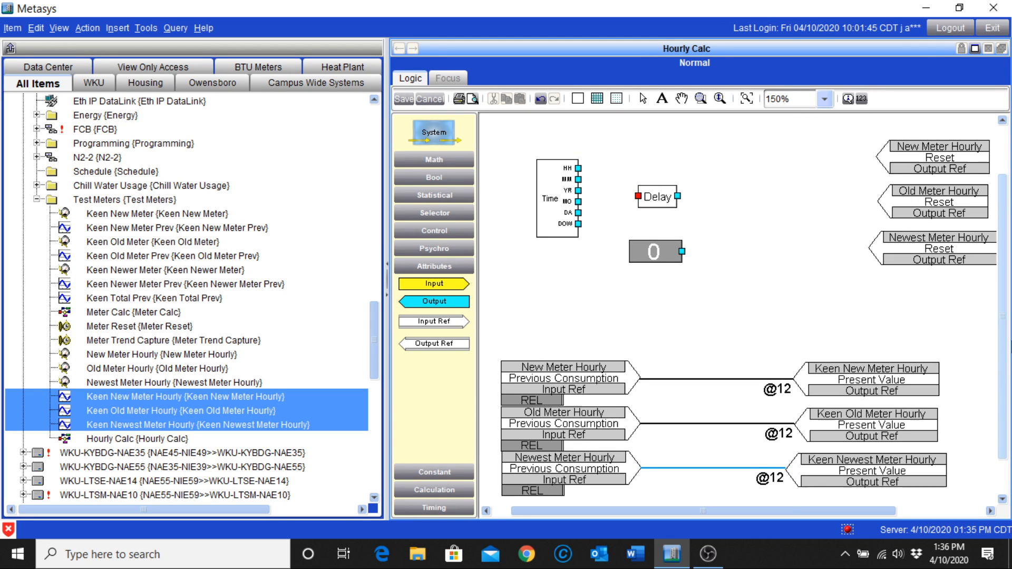
left_click_drag(1010, 348, 1010, 316)
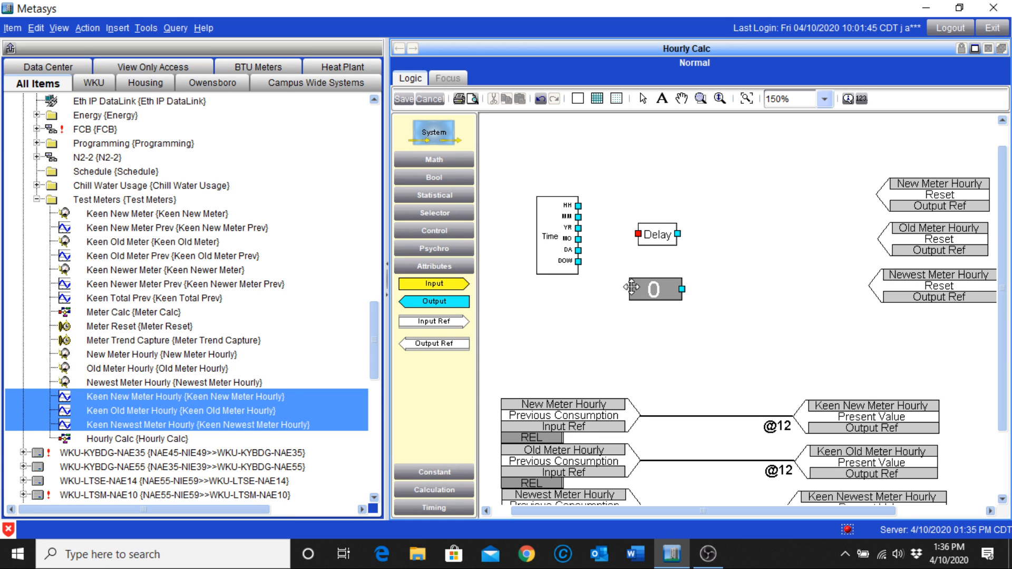
left_click(424, 231)
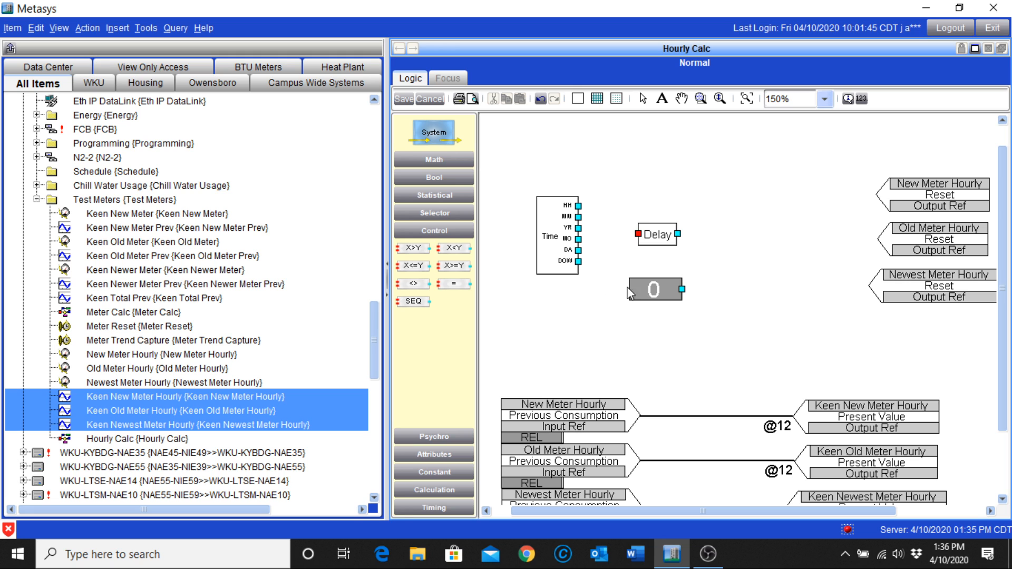
left_click_drag(655, 291, 647, 280)
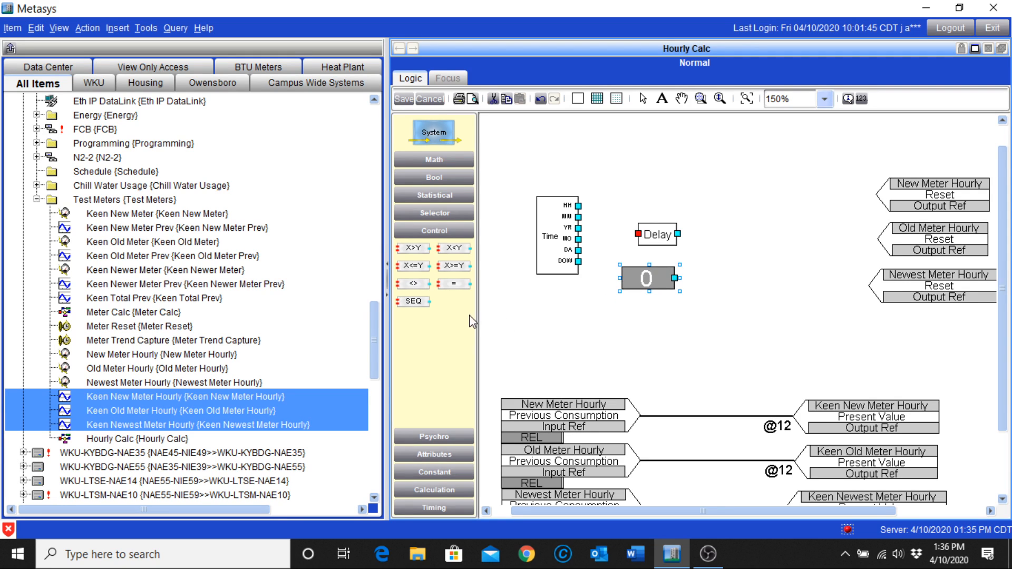
left_click_drag(455, 288, 547, 278)
left_click_drag(678, 261, 745, 222)
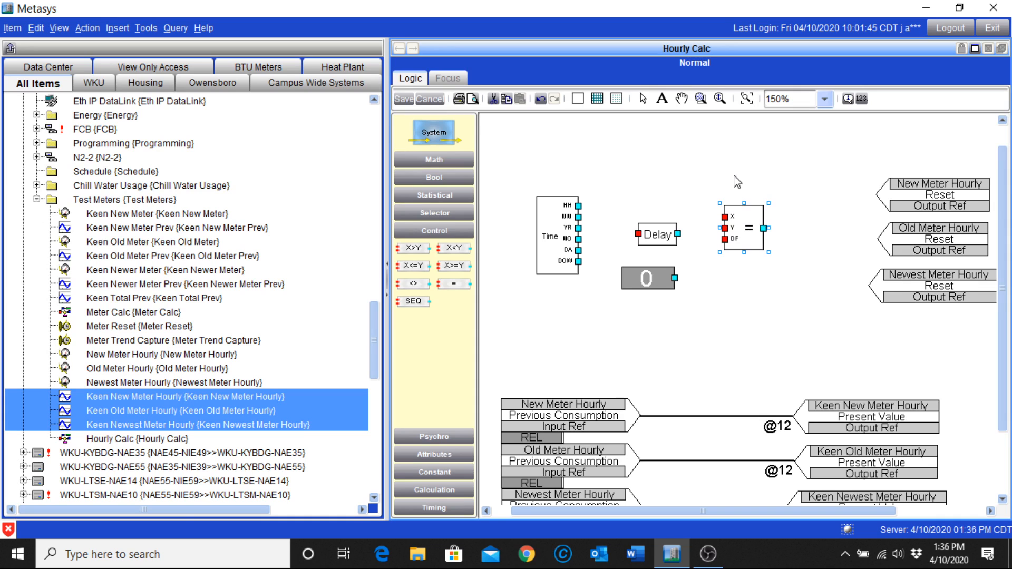
Step: Check which comparison types the equals block offers, leaving its type as it is
double_click(747, 227)
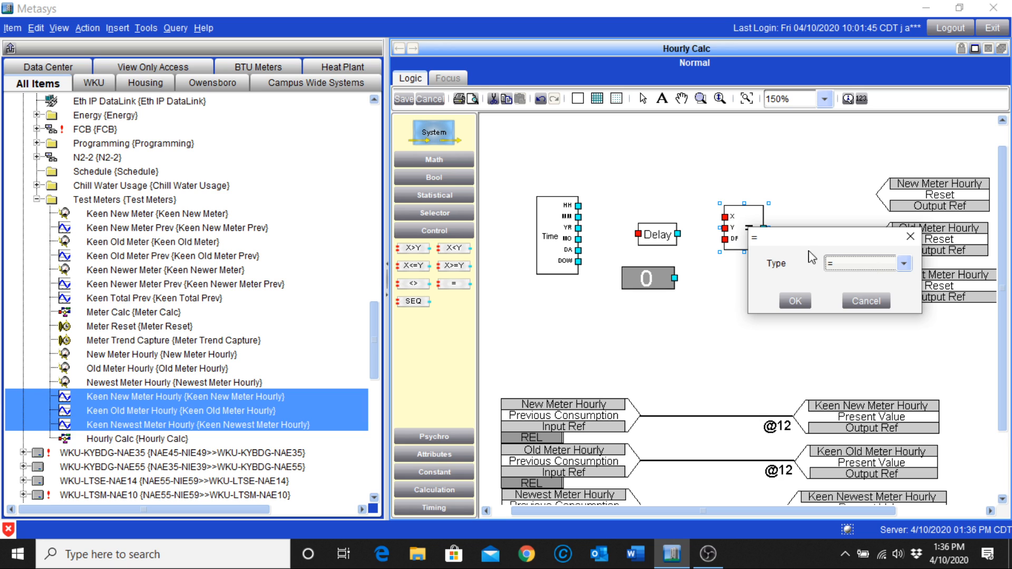
left_click(904, 265)
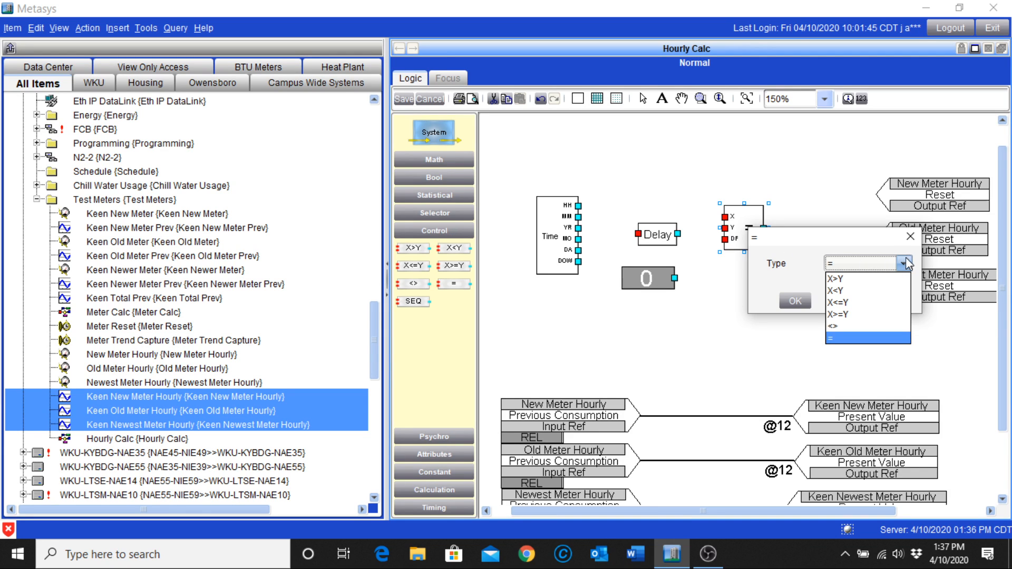
left_click(860, 244)
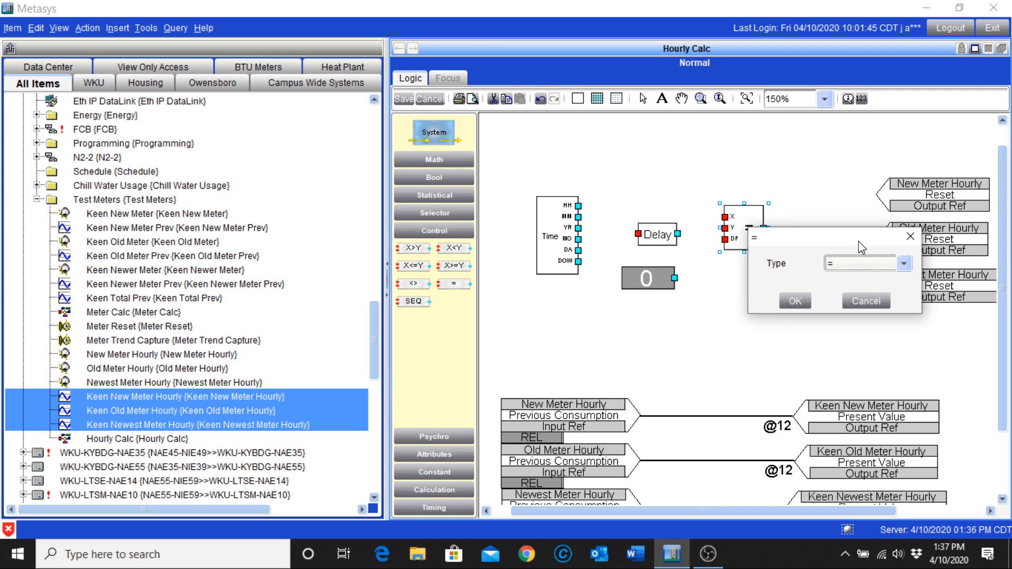
left_click(870, 302)
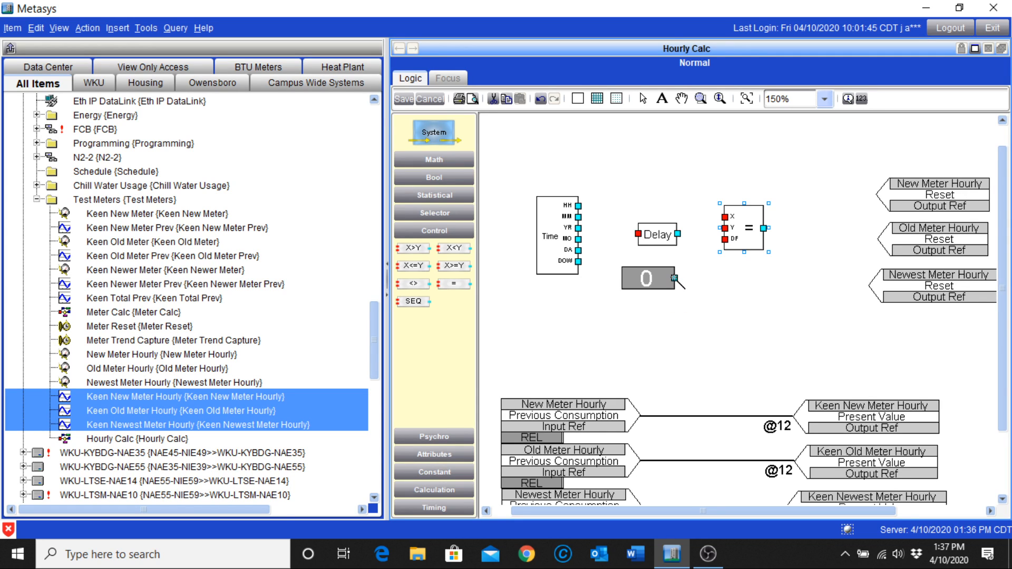
Step: Connect the 0 constant to the DF input of the equals block and add a Not block between it and the Reset output references
left_click_drag(674, 278, 728, 243)
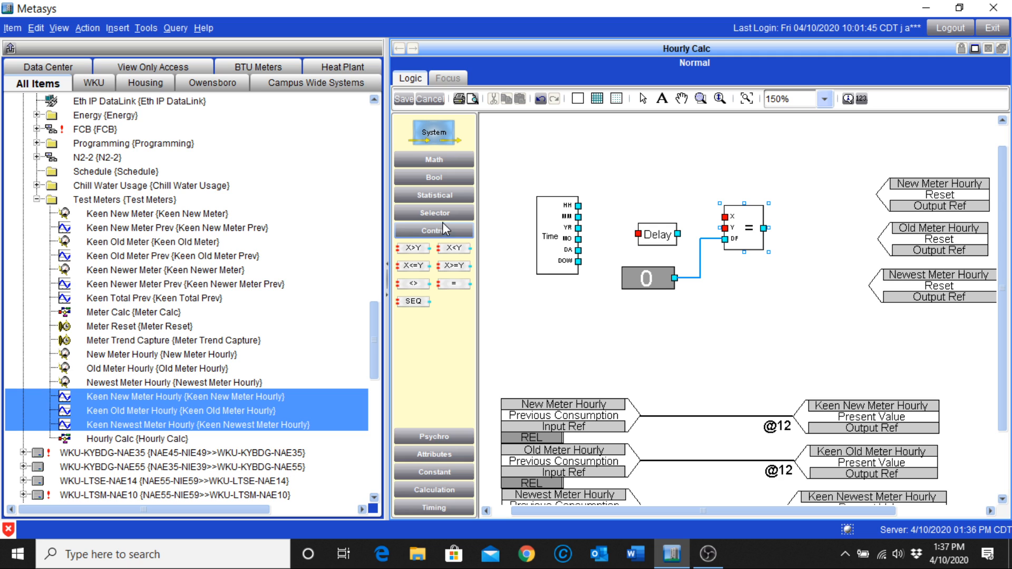
left_click(439, 180)
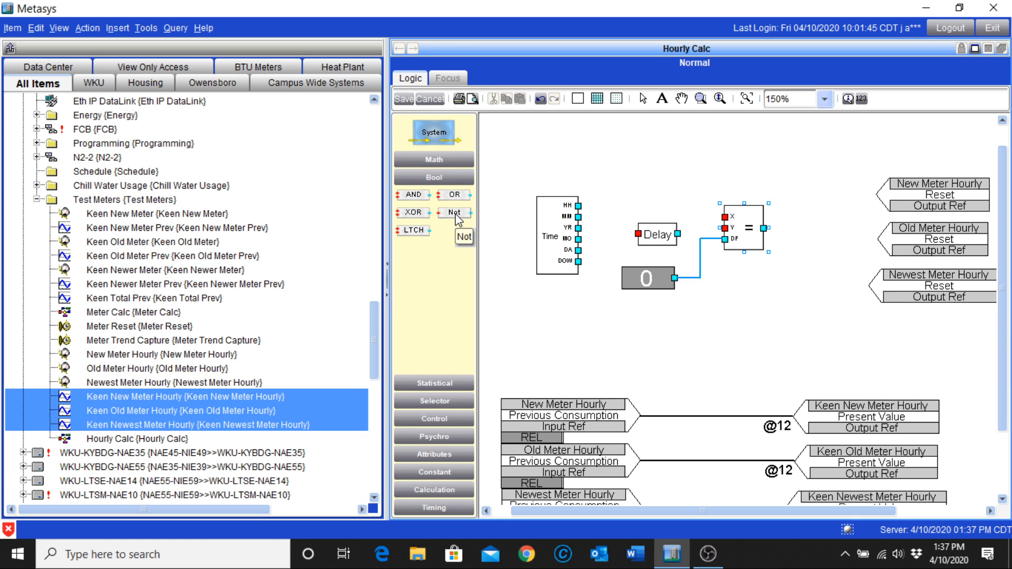
left_click_drag(457, 219, 851, 233)
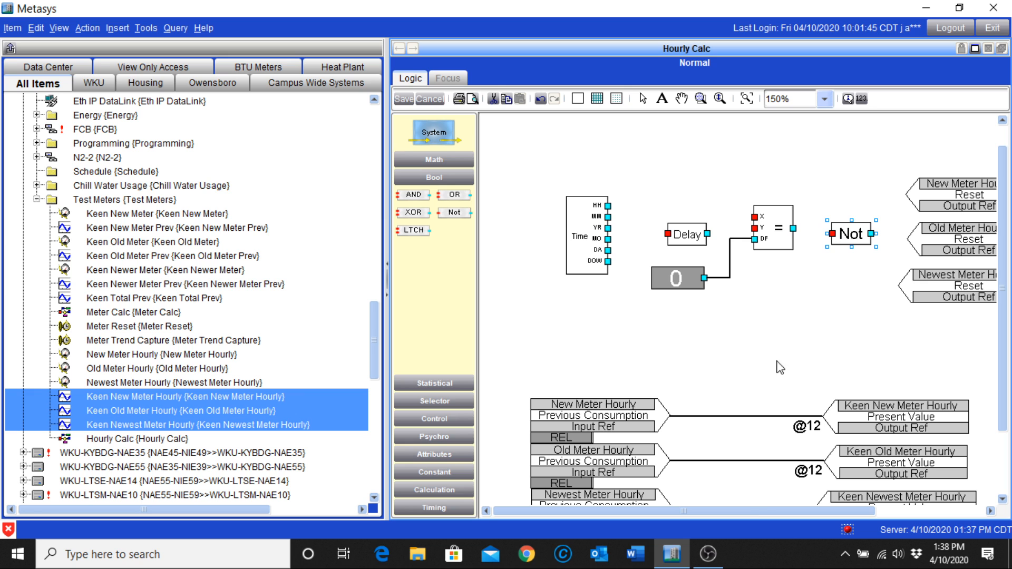
Step: Connect the Not block's output to the New Meter Hourly Reset output reference at priority 12
left_click_drag(752, 511, 774, 514)
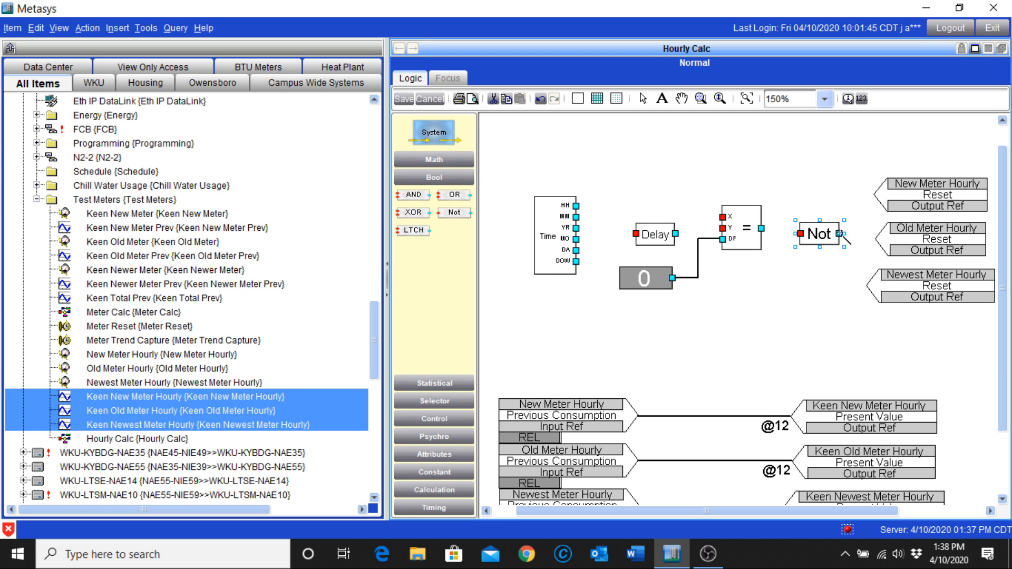
mouse_move(840, 233)
left_mouse_down()
mouse_move(870, 196)
mouse_move(887, 201)
left_mouse_up()
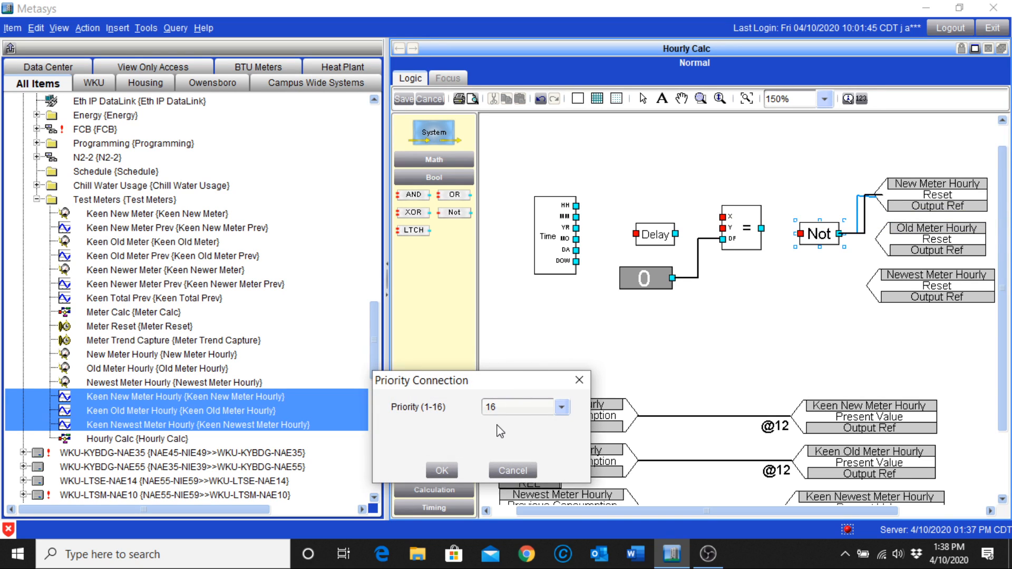
left_click(495, 408)
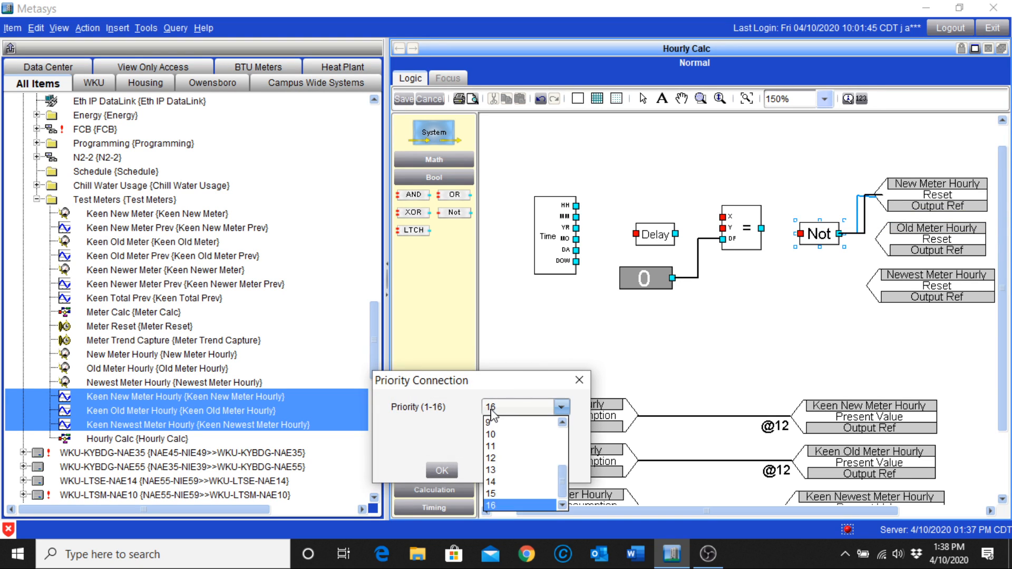
left_click(505, 459)
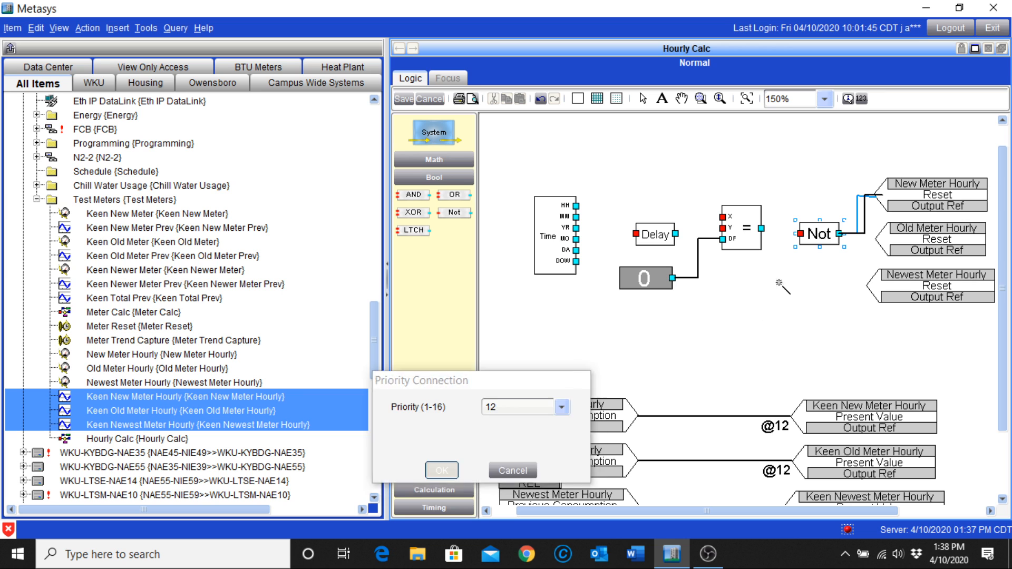
left_click(438, 472)
Step: Connect the Not block's output to the Old Meter Hourly Reset output reference at priority 12
left_click_drag(839, 234, 884, 241)
left_click(562, 407)
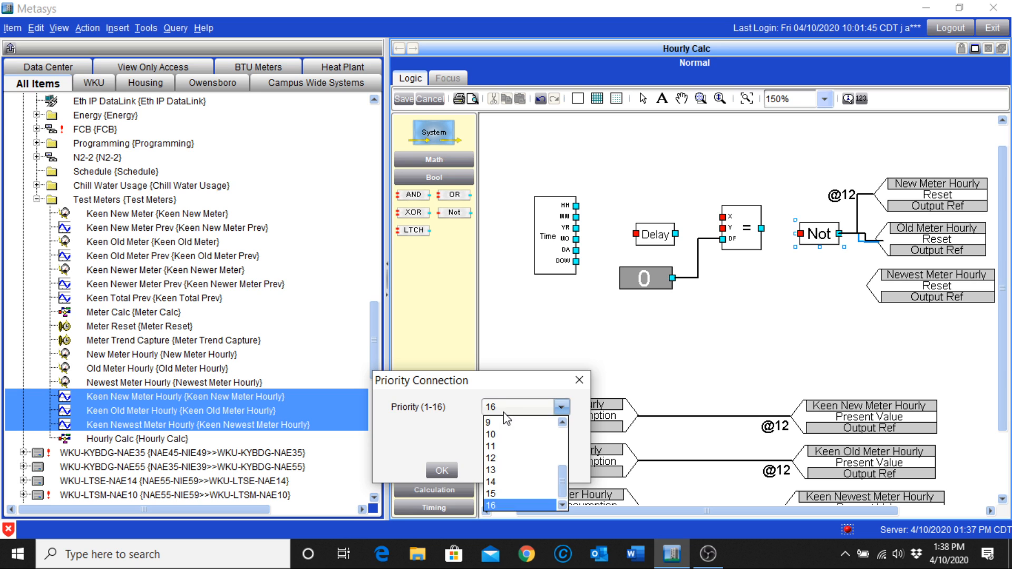
left_click(504, 459)
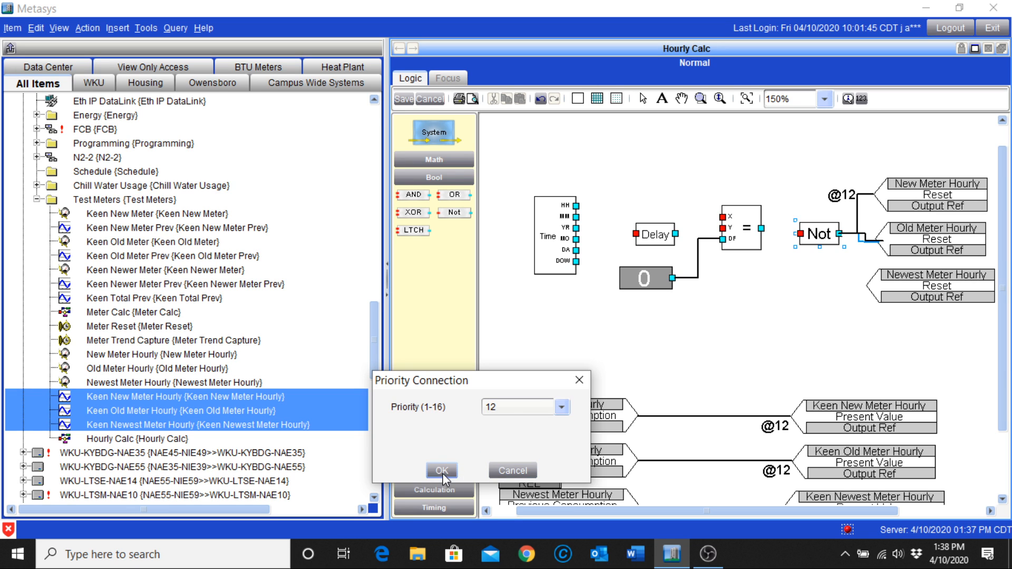
left_click(442, 470)
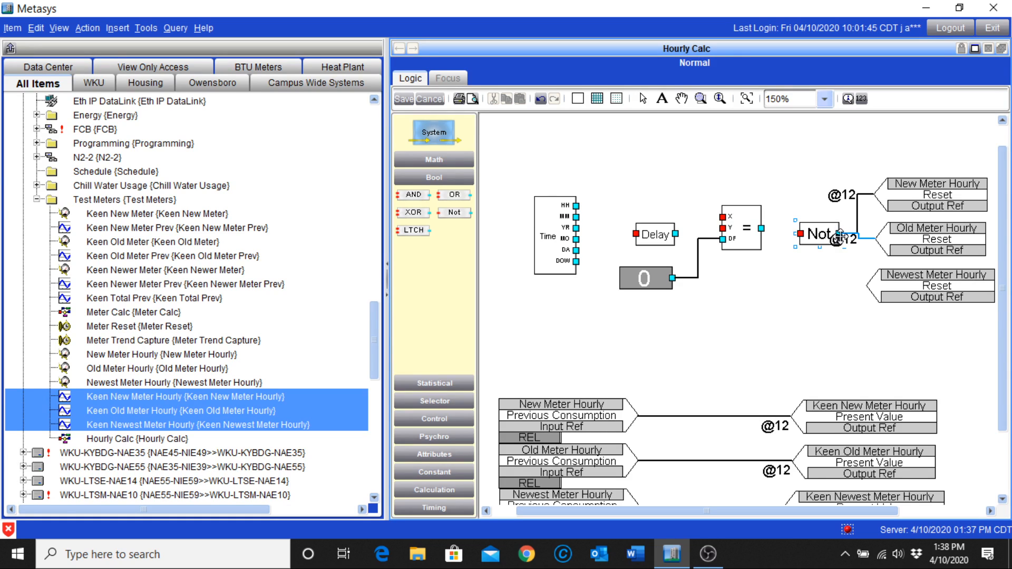
Step: Move the Not block down beneath the equals block and connect its output to the Newest Meter Hourly Reset output reference at priority 12
left_click_drag(812, 236, 780, 248)
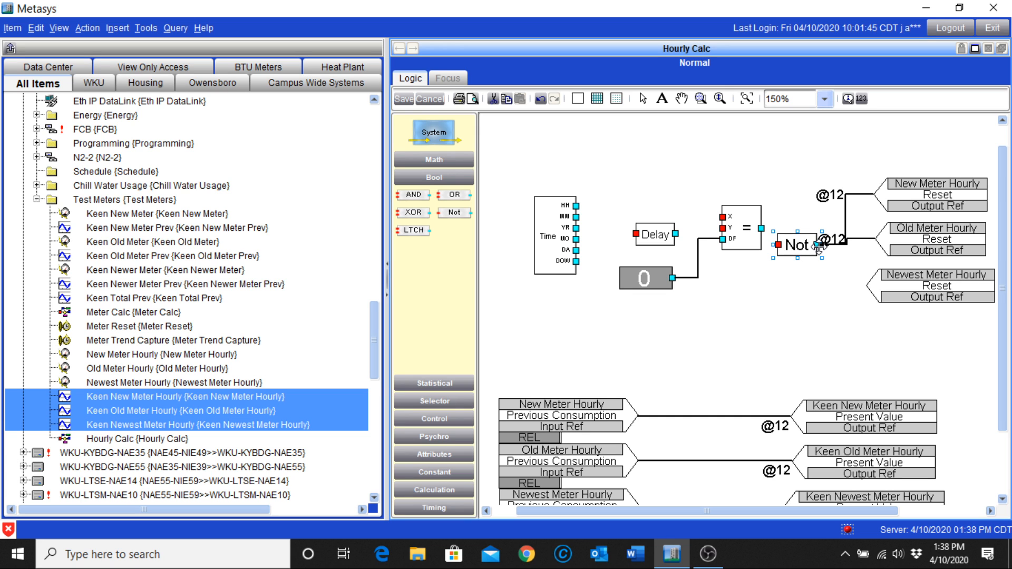
left_click_drag(785, 265, 788, 269)
left_click(790, 175)
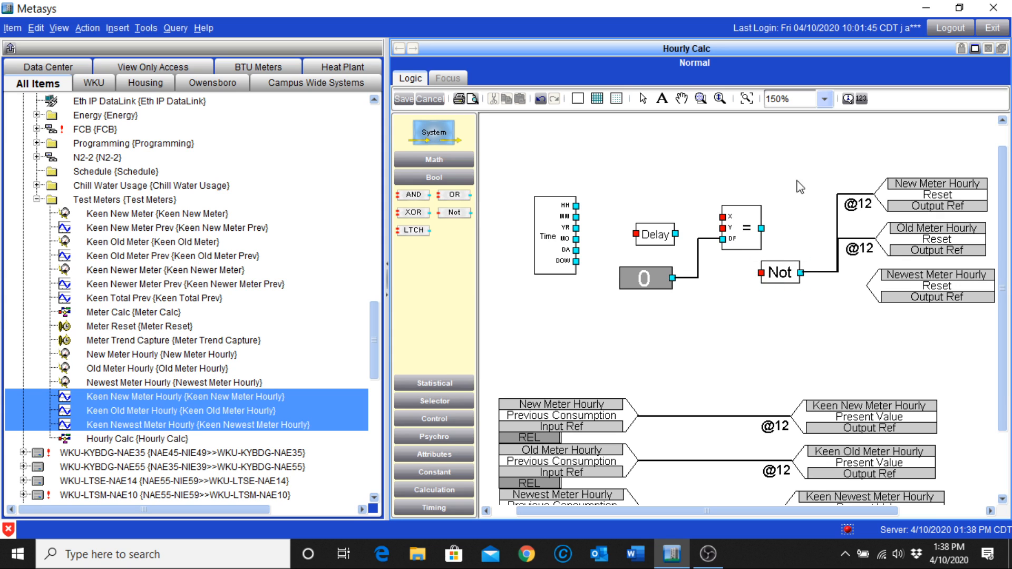
left_click_drag(801, 273, 876, 289)
left_click(561, 407)
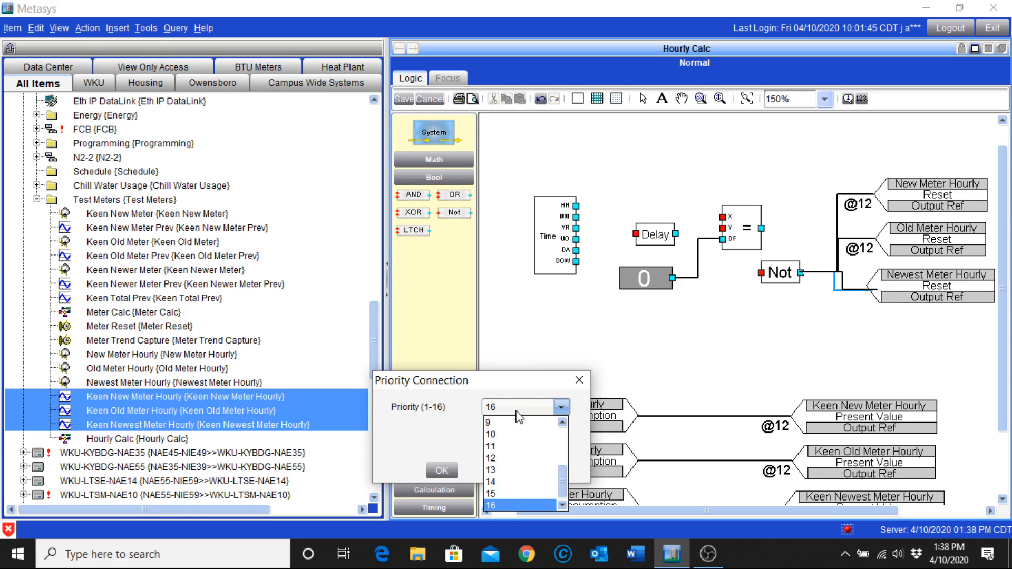
left_click(508, 457)
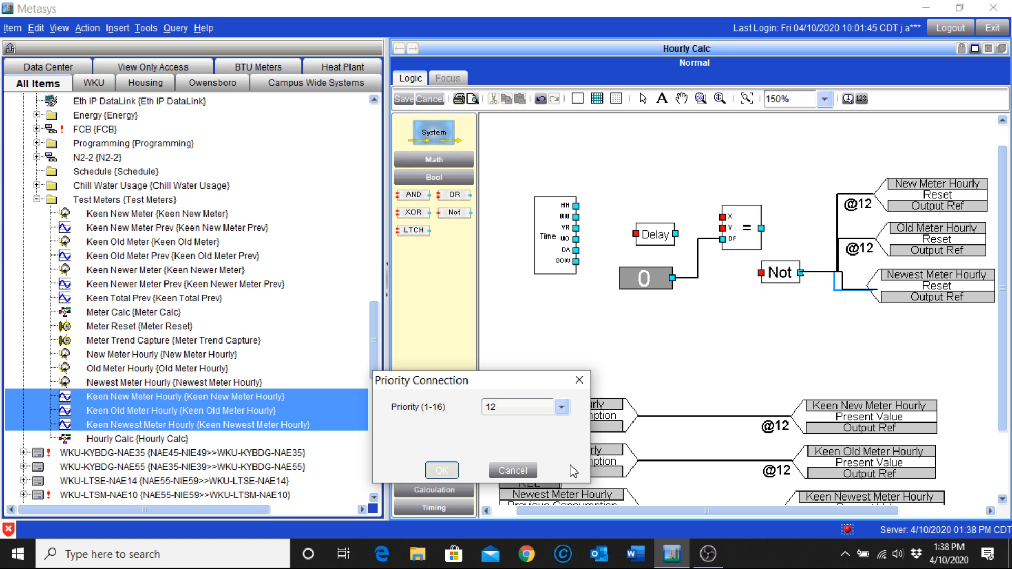
key("Return")
Step: Space out the logic by moving the three Reset output references further right and placing the Not block midway between them and the equals block
left_click_drag(792, 269, 808, 237)
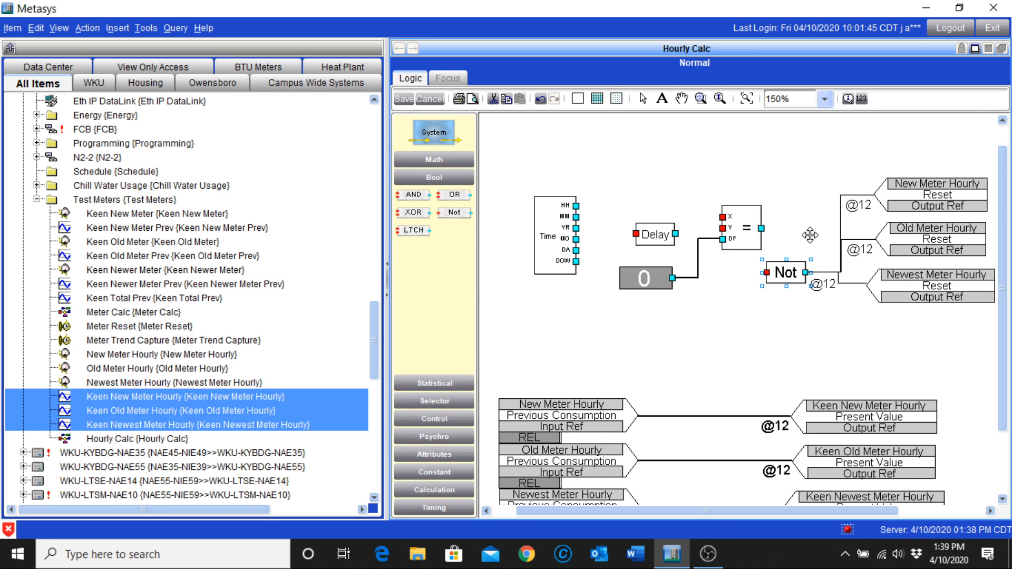
left_click_drag(870, 153, 716, 328)
left_click_drag(668, 231, 726, 259)
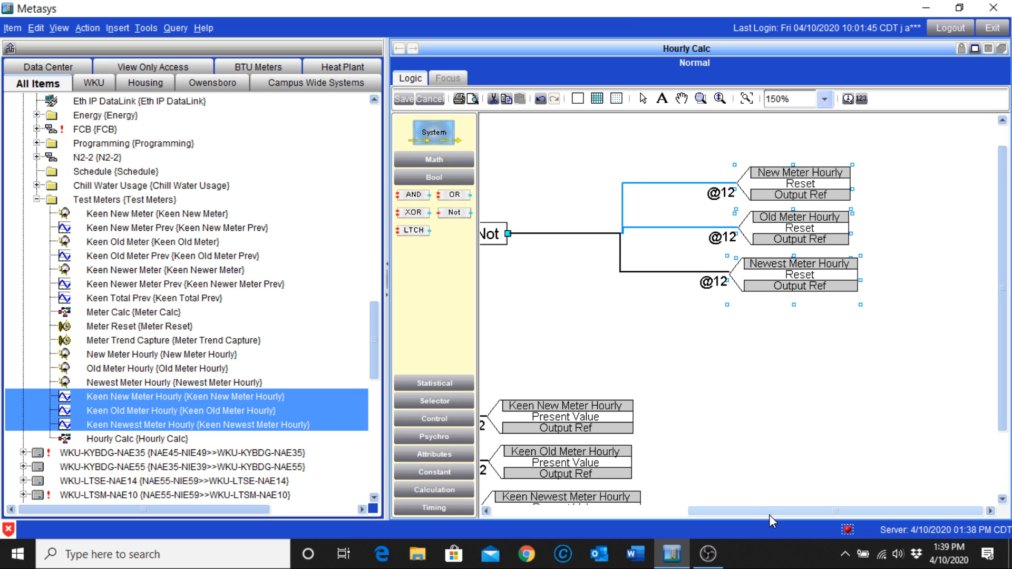
left_click_drag(769, 515, 710, 541)
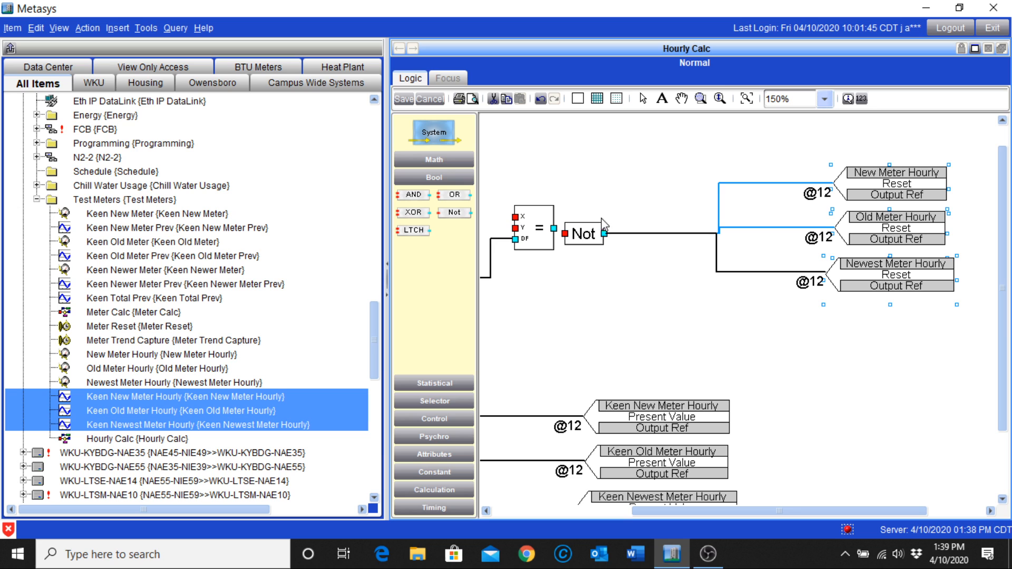
left_click(601, 231)
left_click_drag(645, 229, 656, 231)
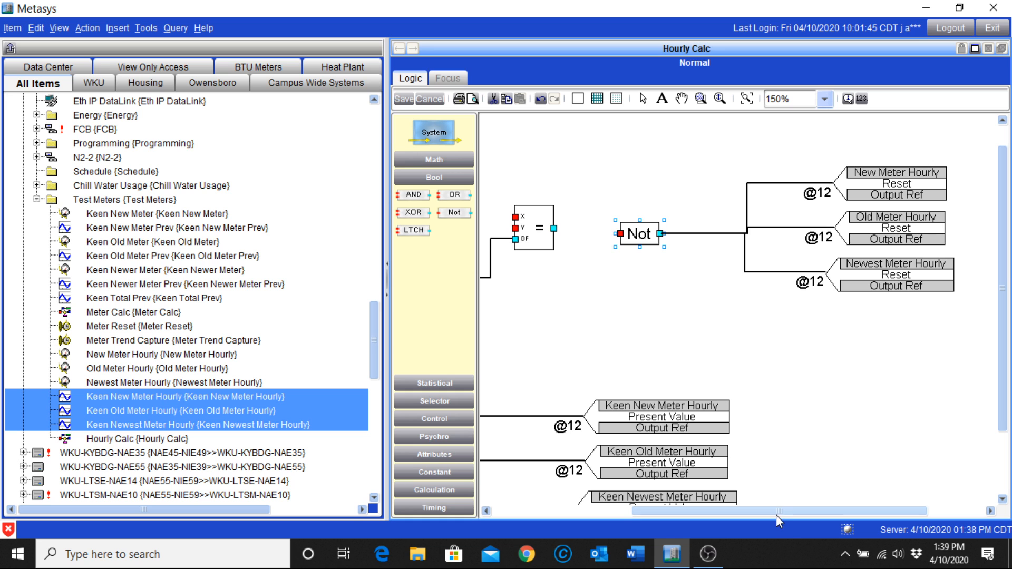
Step: Connect the equals block's output to the Not block's input
left_click_drag(776, 511, 696, 532)
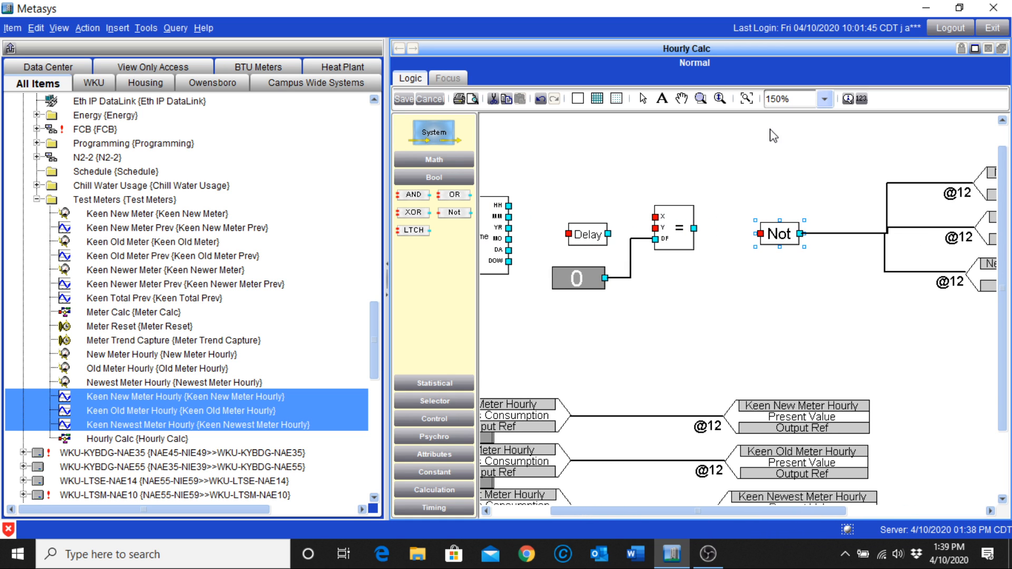
left_click(695, 228)
left_click_drag(695, 228, 763, 234)
Step: Wire the Time block's minute output directly to the equals block's X input and through the Delay block to its Y input
left_click_drag(678, 510, 623, 528)
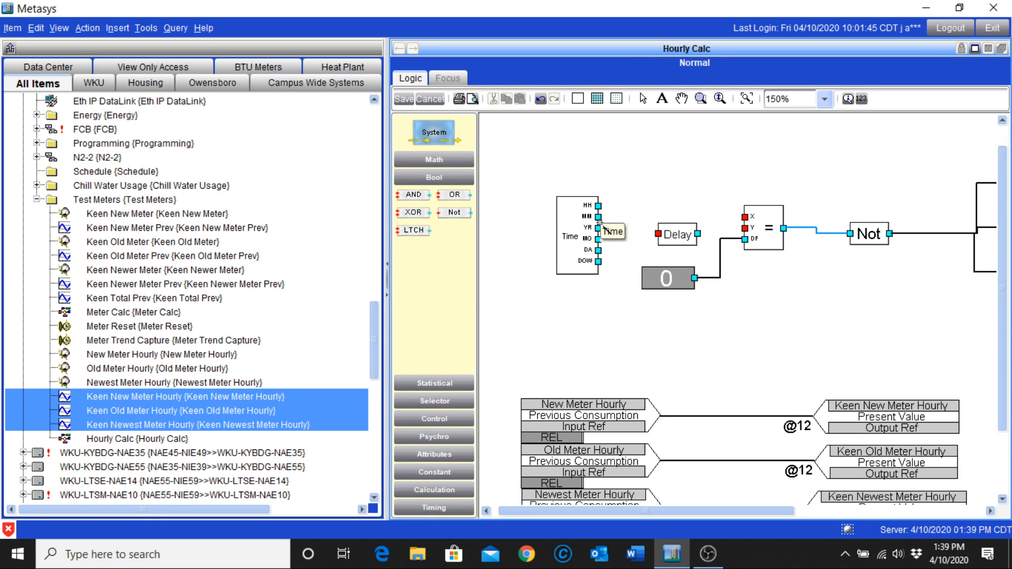
left_click_drag(600, 217, 753, 217)
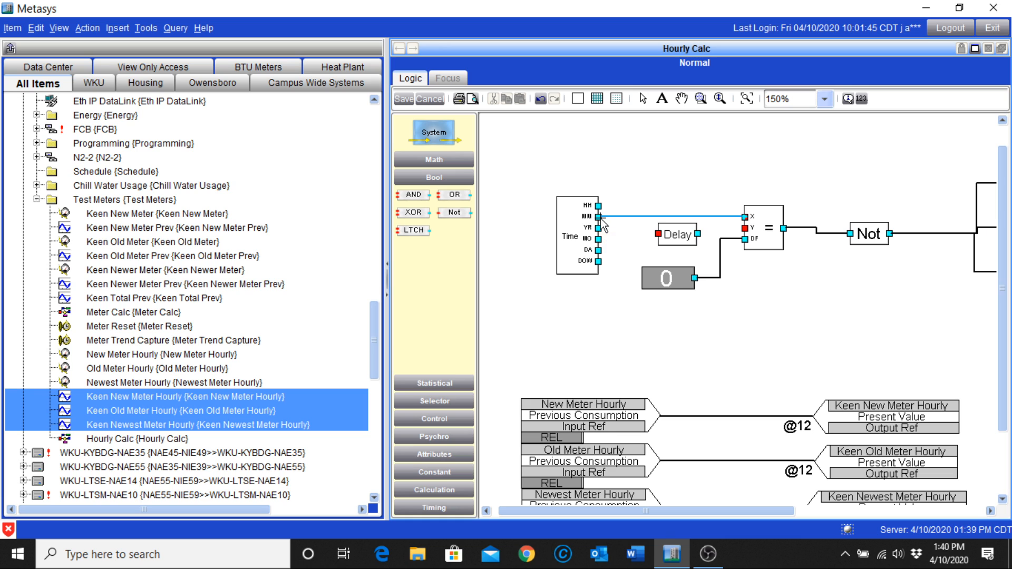
left_click_drag(599, 217, 659, 235)
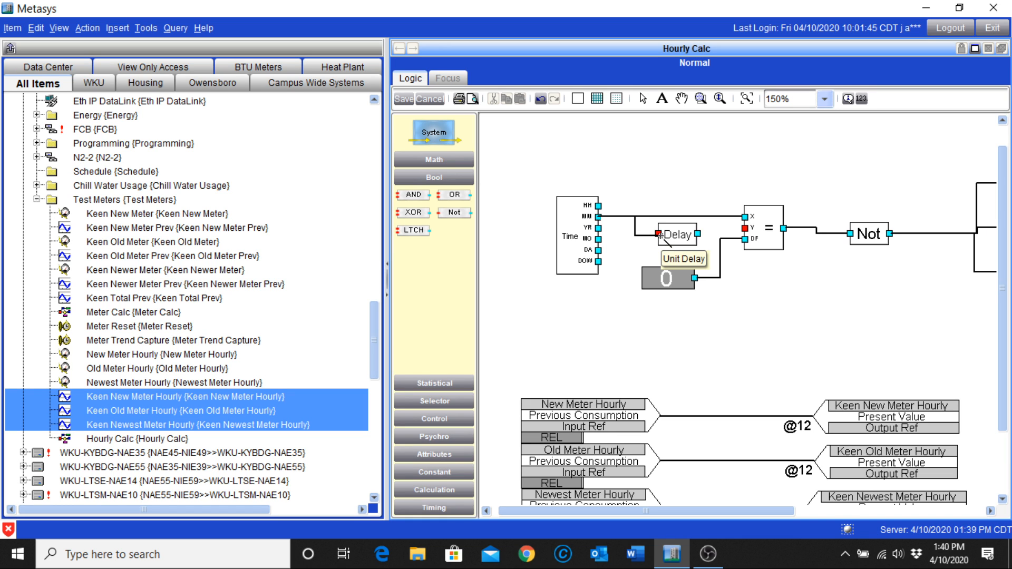
left_click(659, 234)
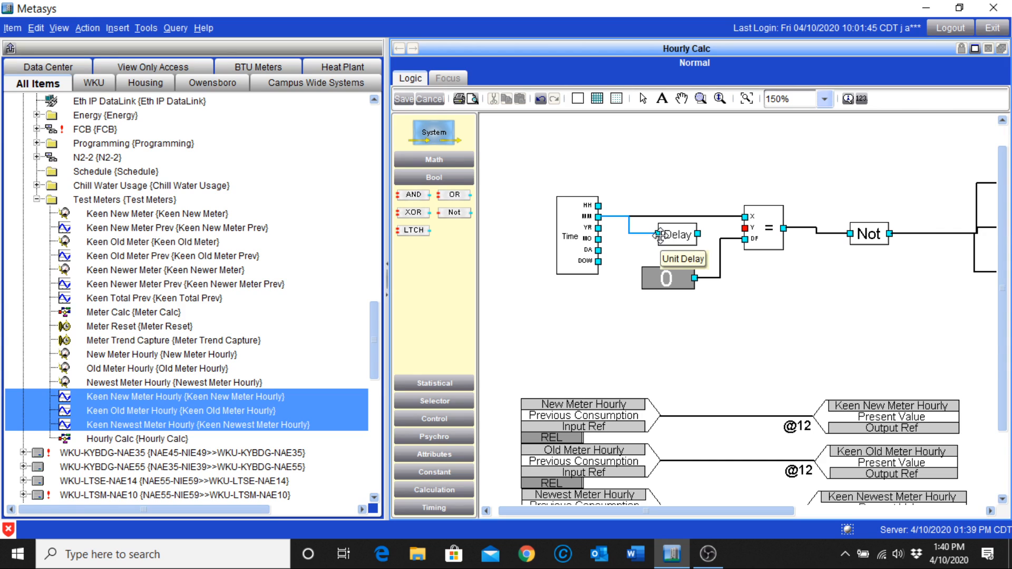
left_click(698, 233)
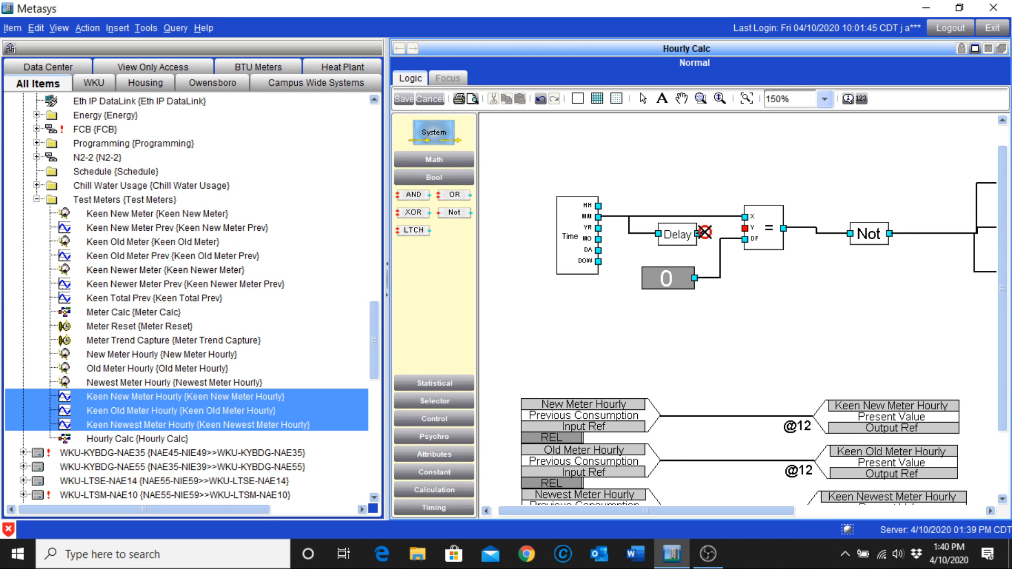
left_click(745, 228)
Step: Save the finished Hourly Calc logic and put it back into edit mode
left_click_drag(716, 509, 778, 527)
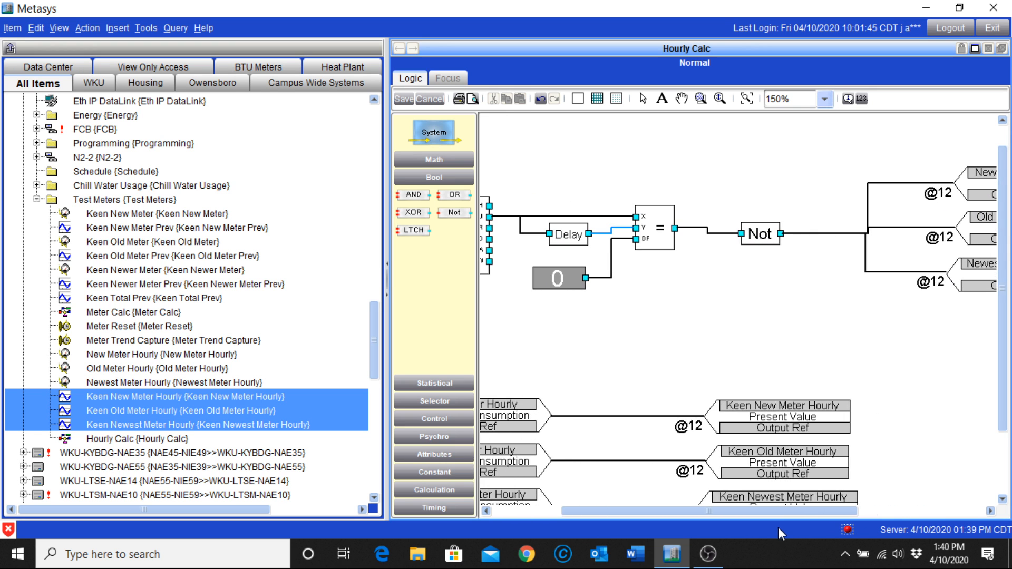
left_click(825, 99)
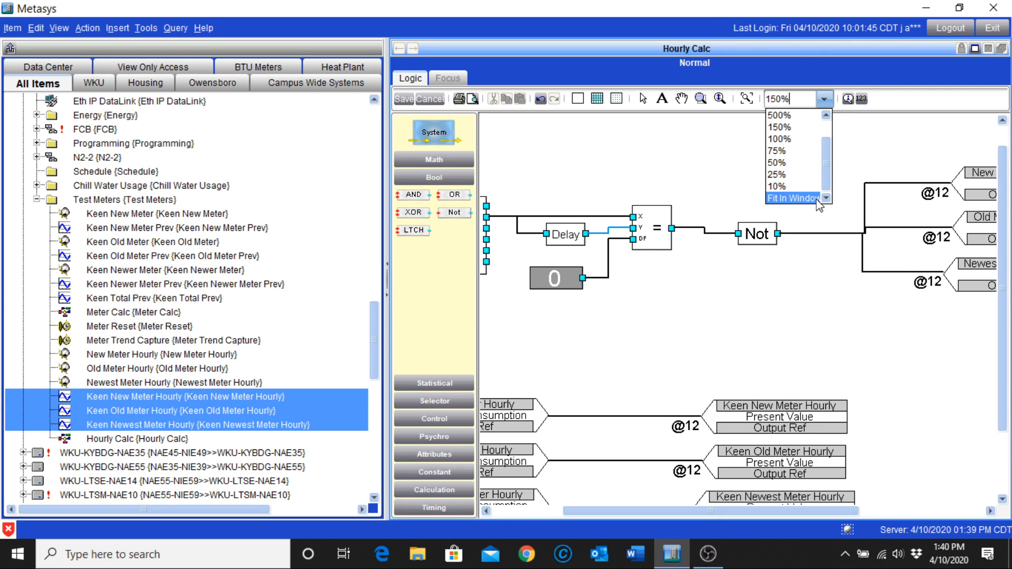
left_click(792, 198)
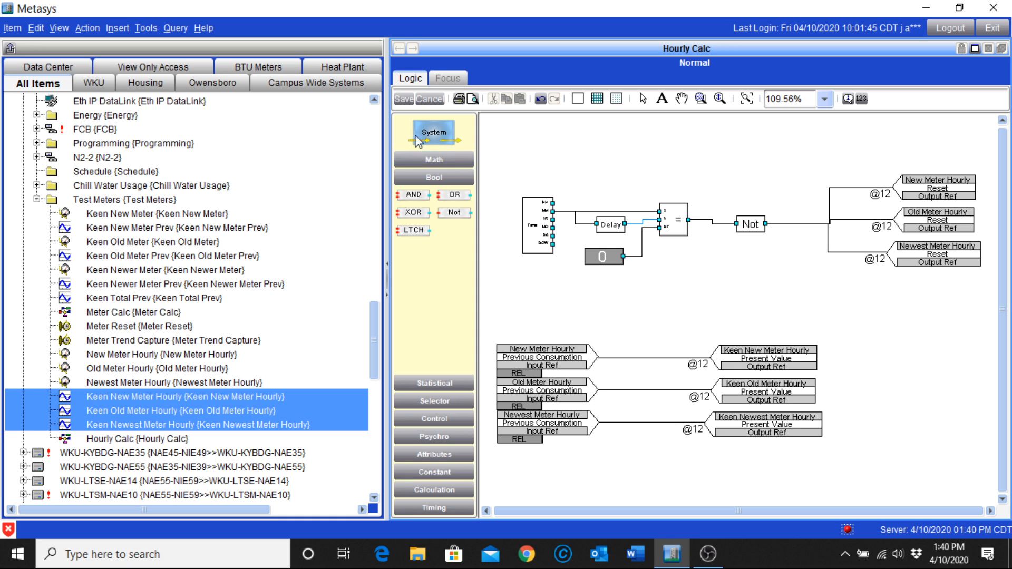
left_click(404, 102)
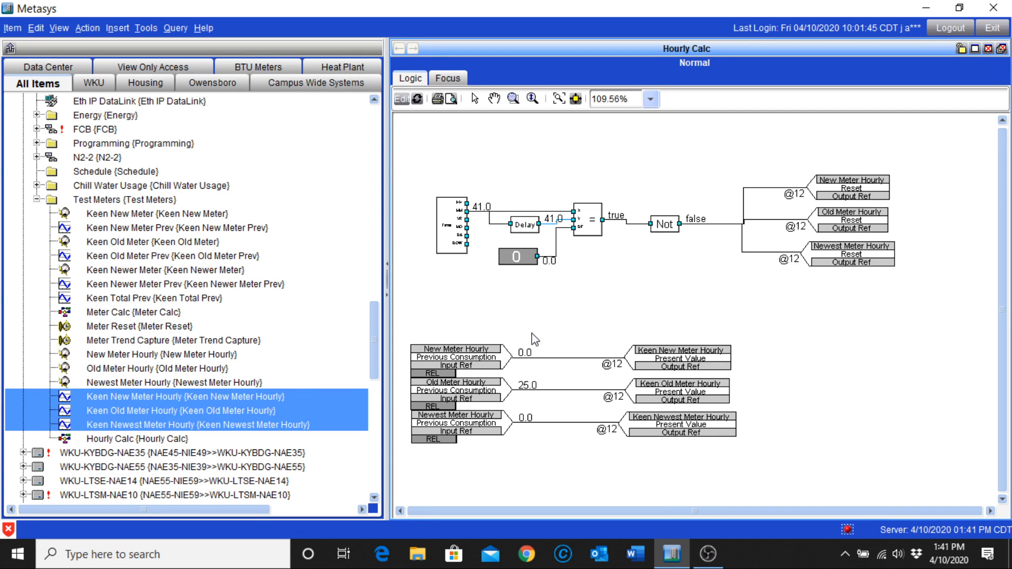
left_click(402, 102)
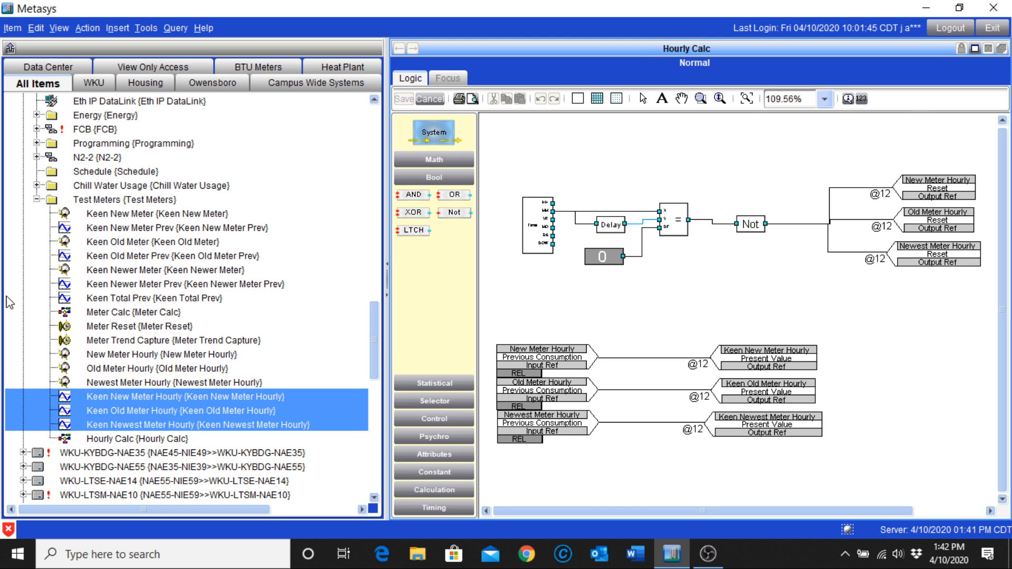
Step: Start inserting a new AV object in the Test Meters folder
left_click(113, 201)
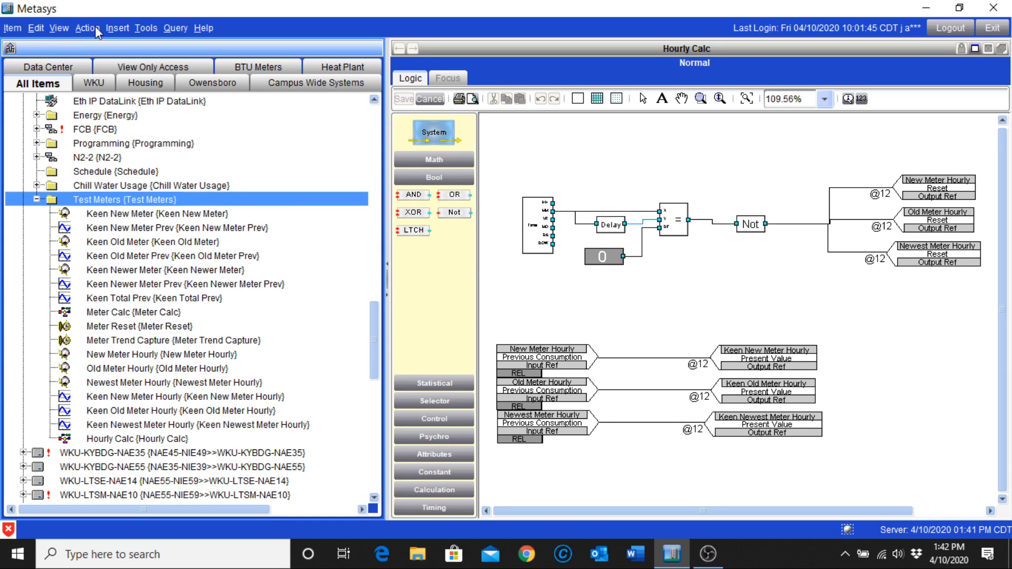
left_click(117, 28)
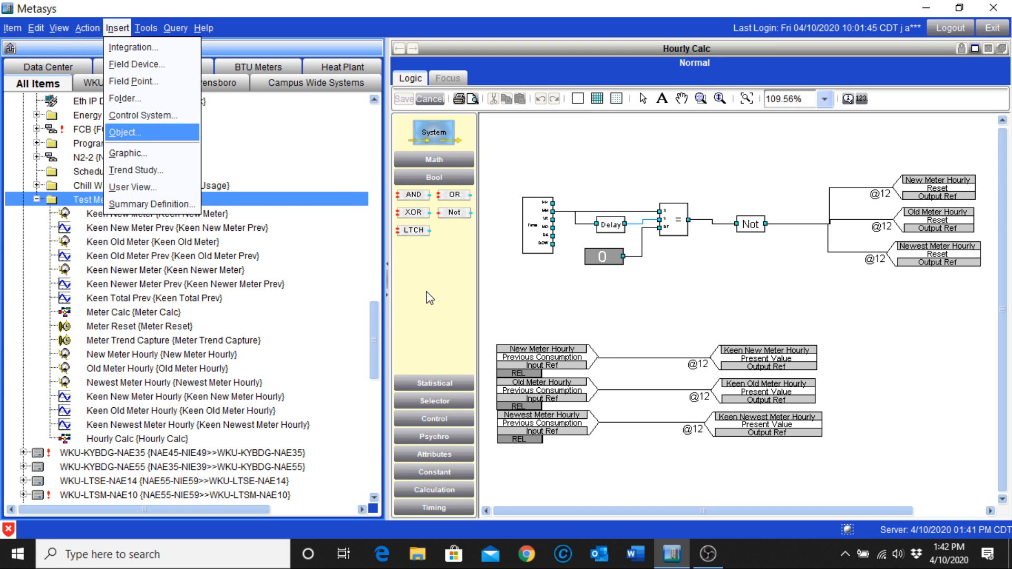
key("Return")
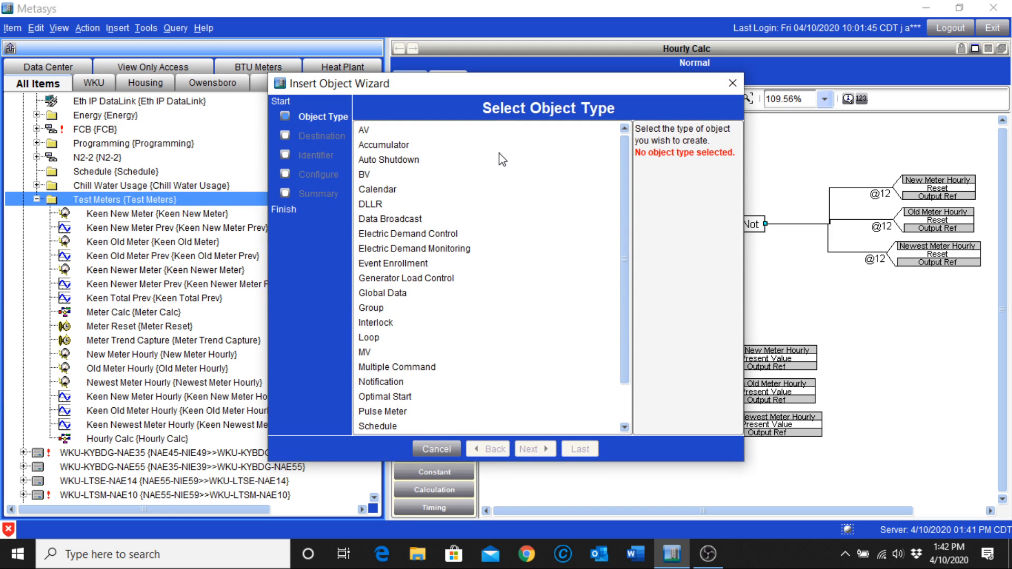
left_click(369, 132)
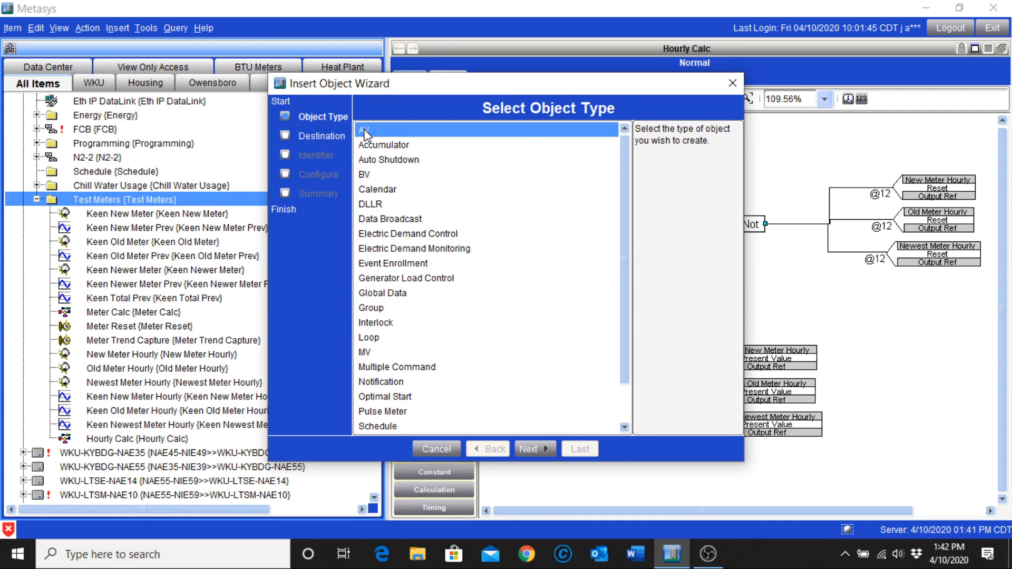
left_click(533, 449)
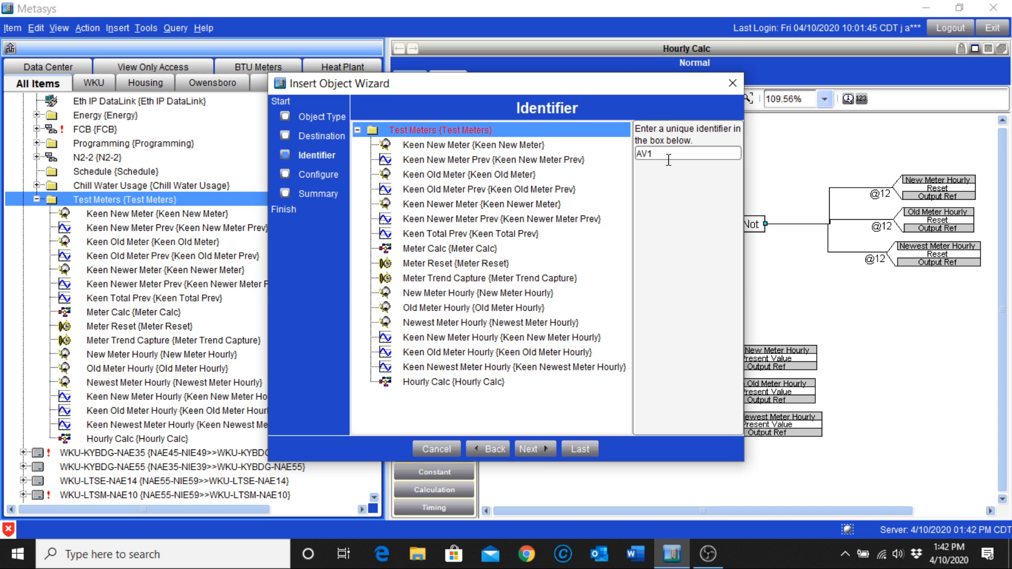
Step: Give the new AV object the identifier Keen Hourly Total, copy that name and continue to its configuration
double_click(655, 155)
type("Keen Hourly Total")
double_click(683, 158)
triple_click(684, 159)
key("ctrl+c")
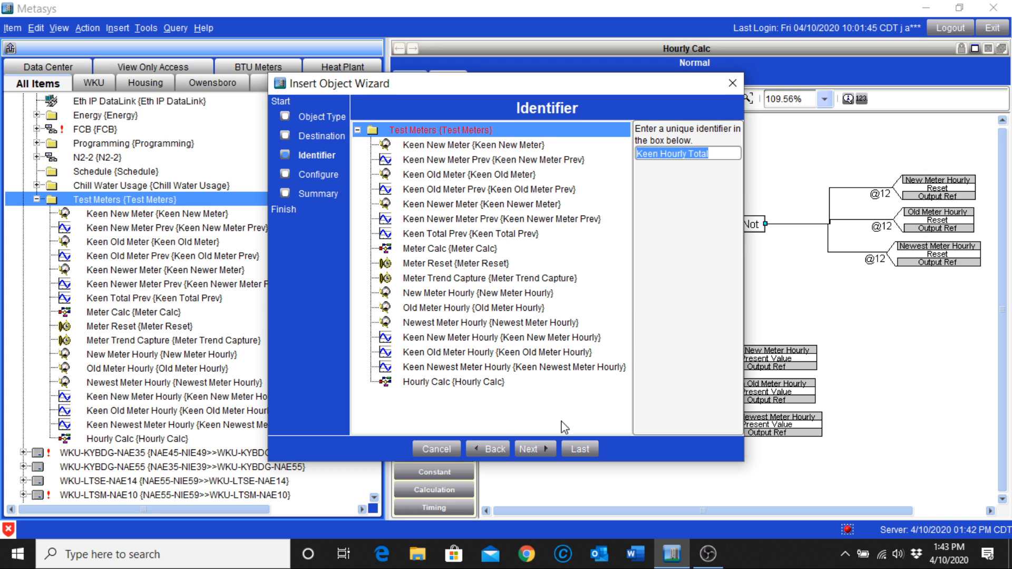
left_click(536, 448)
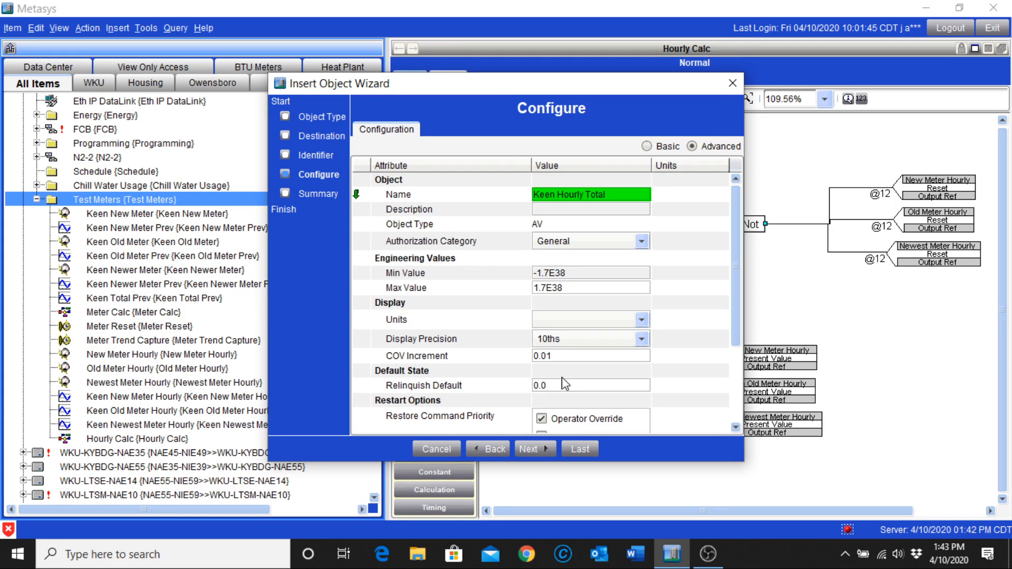
Step: Set the Keen Hourly Total object's display units to kWh and finish creating the object
left_click(569, 320)
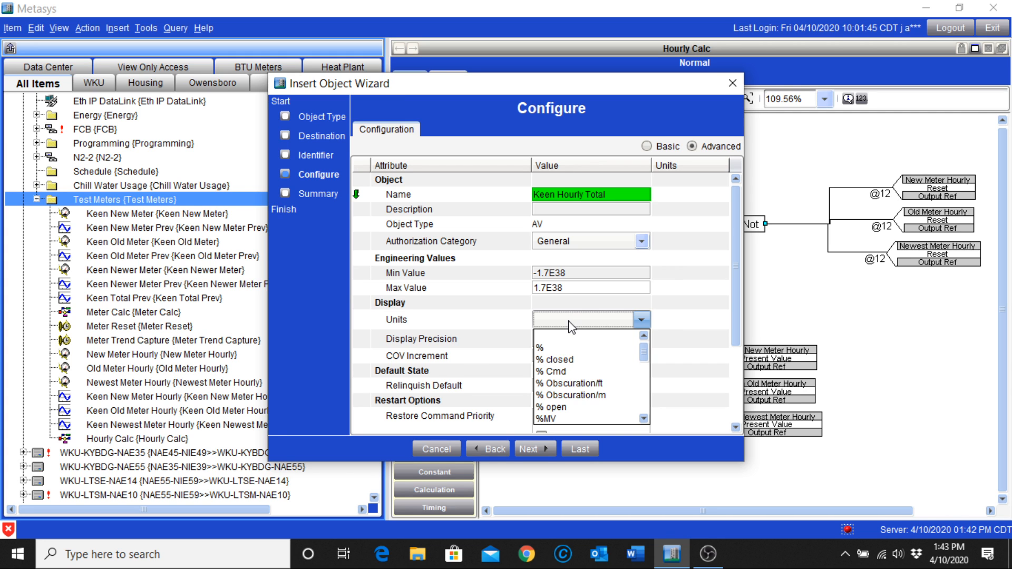
type("L/h")
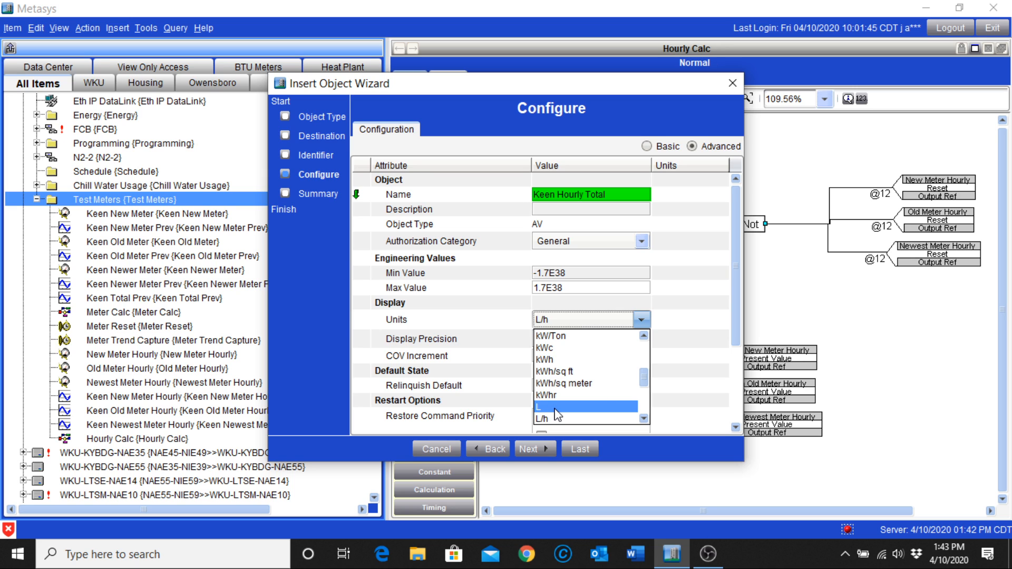
left_click(548, 373)
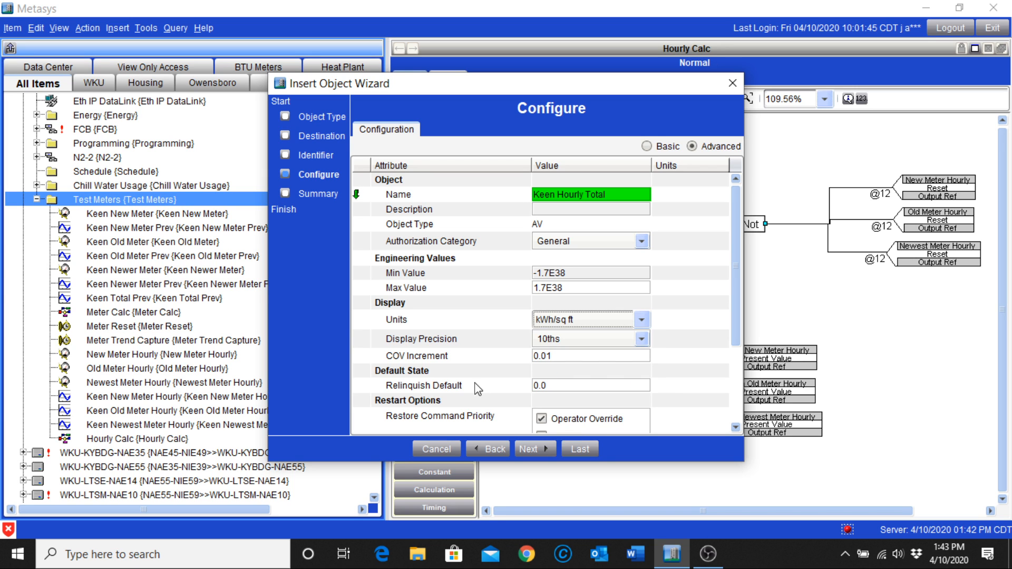
left_click(619, 321)
left_click(549, 360)
left_click(547, 448)
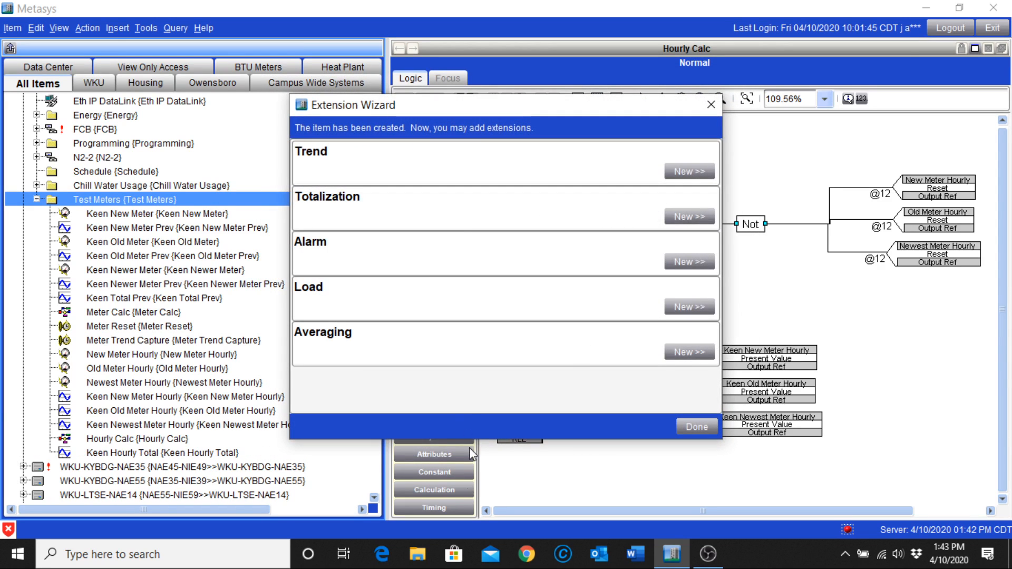
Step: Start a Trend extension on the new object's Present Value and name it Keen Hourly Total
left_click(687, 174)
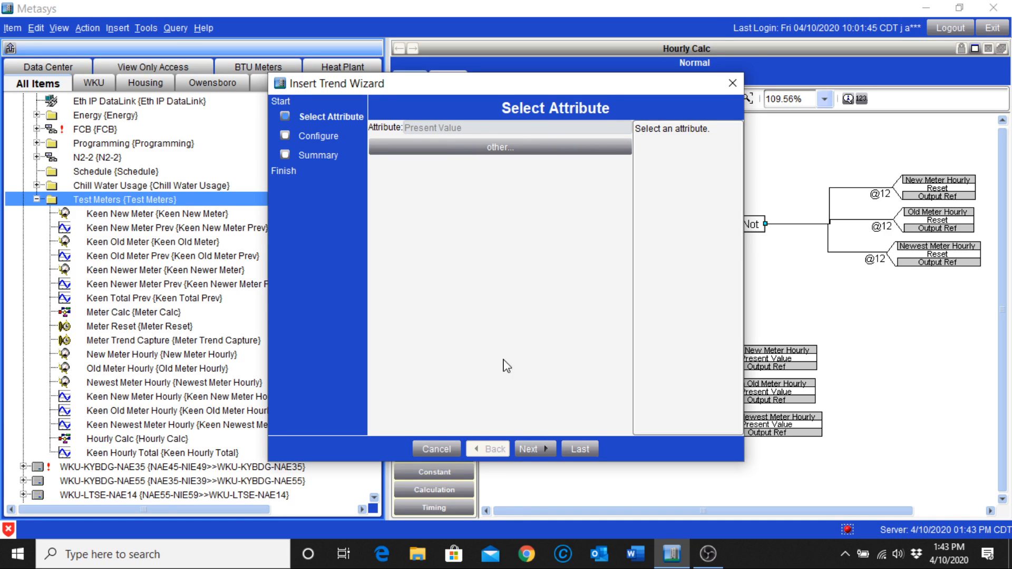
left_click(543, 447)
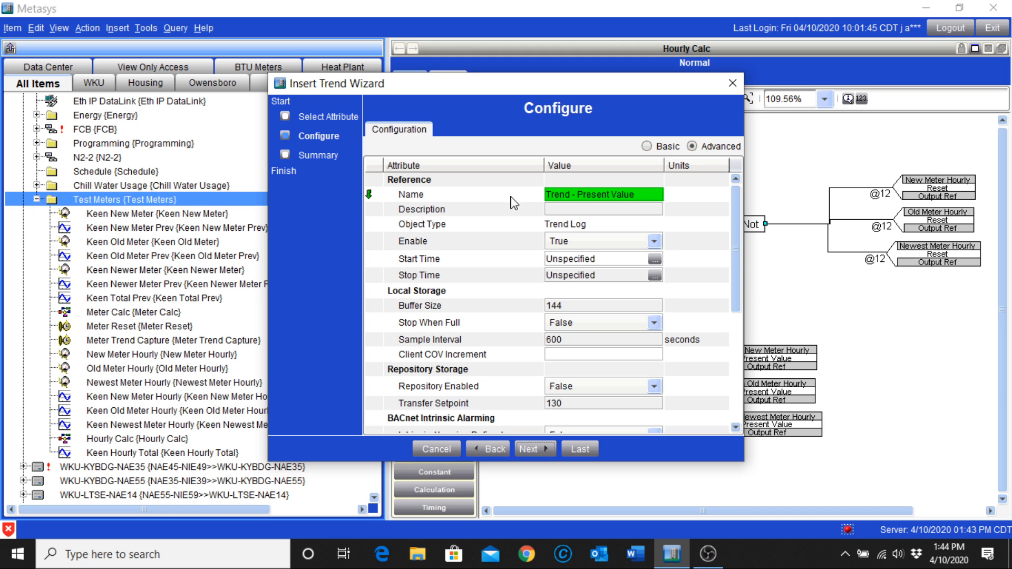
left_click(577, 196)
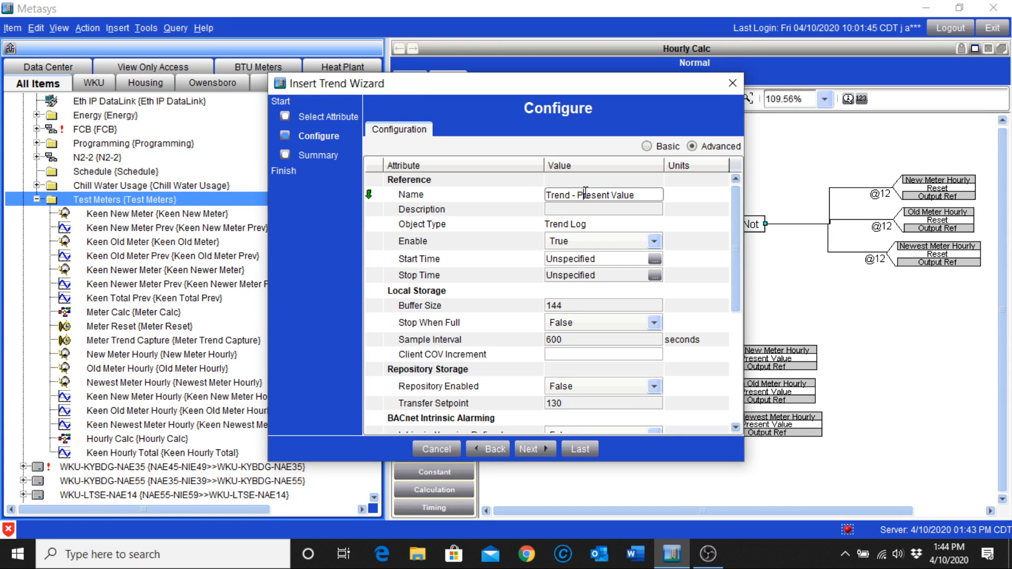
triple_click(585, 194)
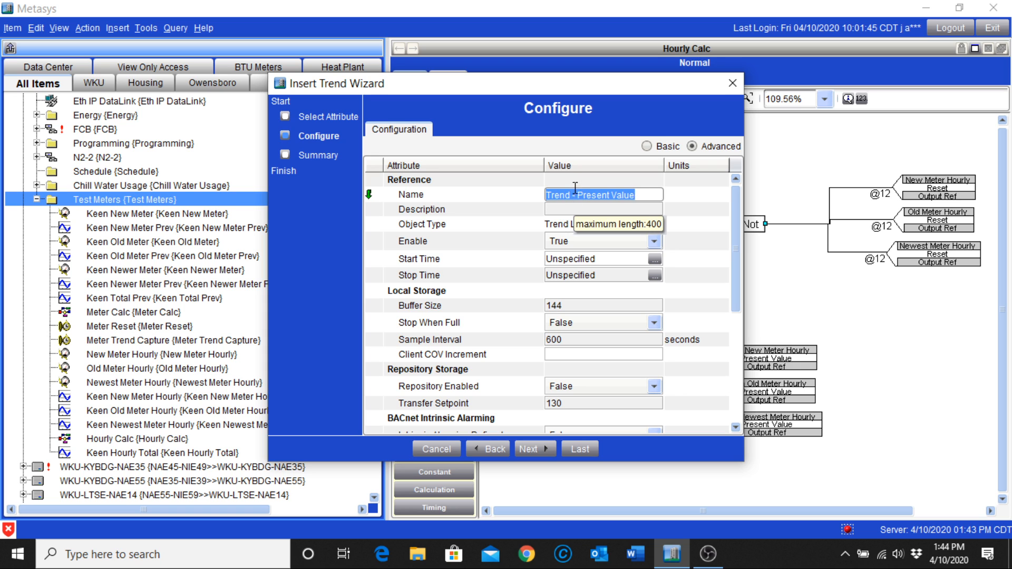
key("BackSpace")
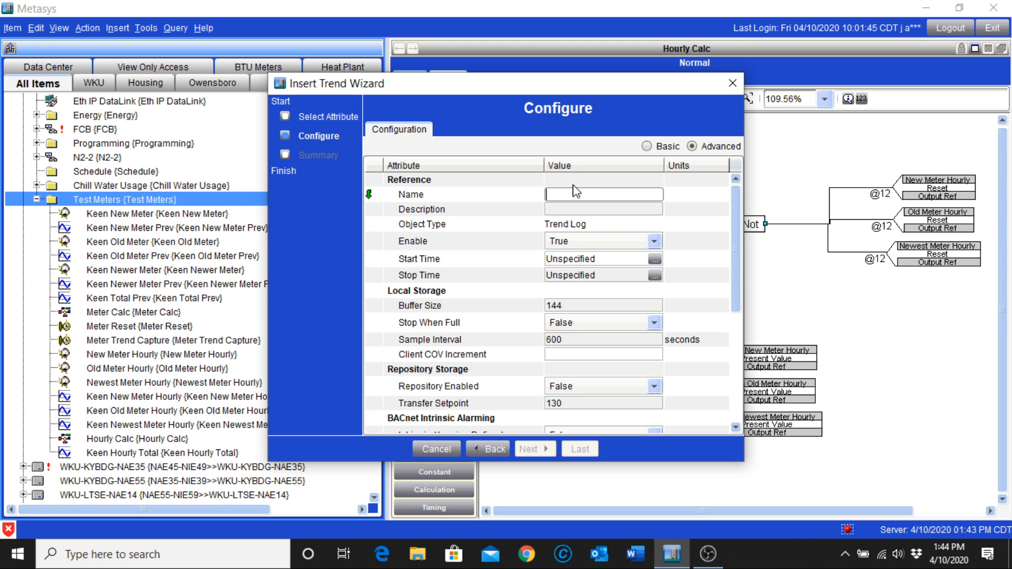
key("ctrl+v")
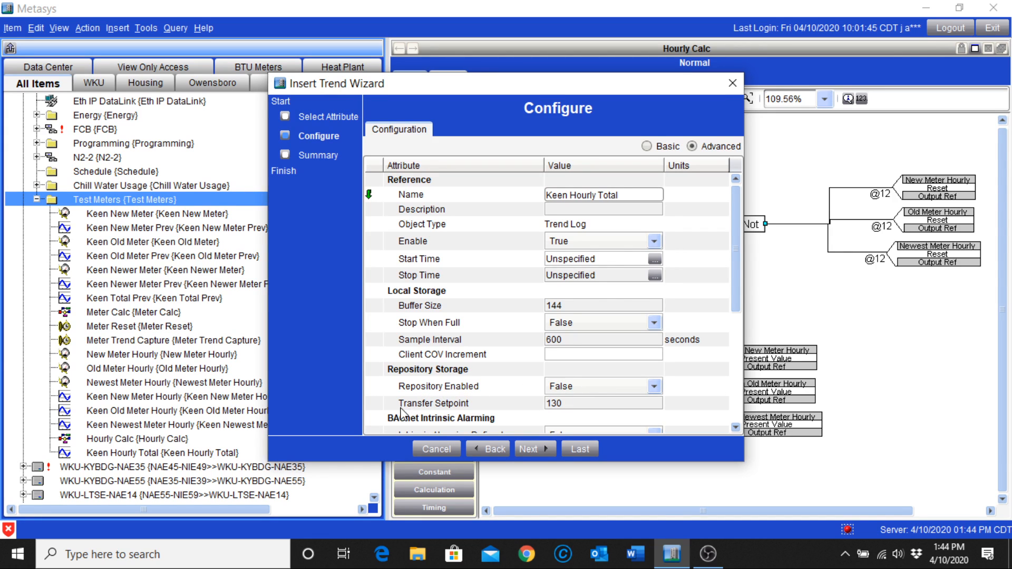
Step: Enable the trend's repository storage, set its sample interval to 3600 seconds, and finish adding the extension
left_click(584, 391)
left_click(578, 403)
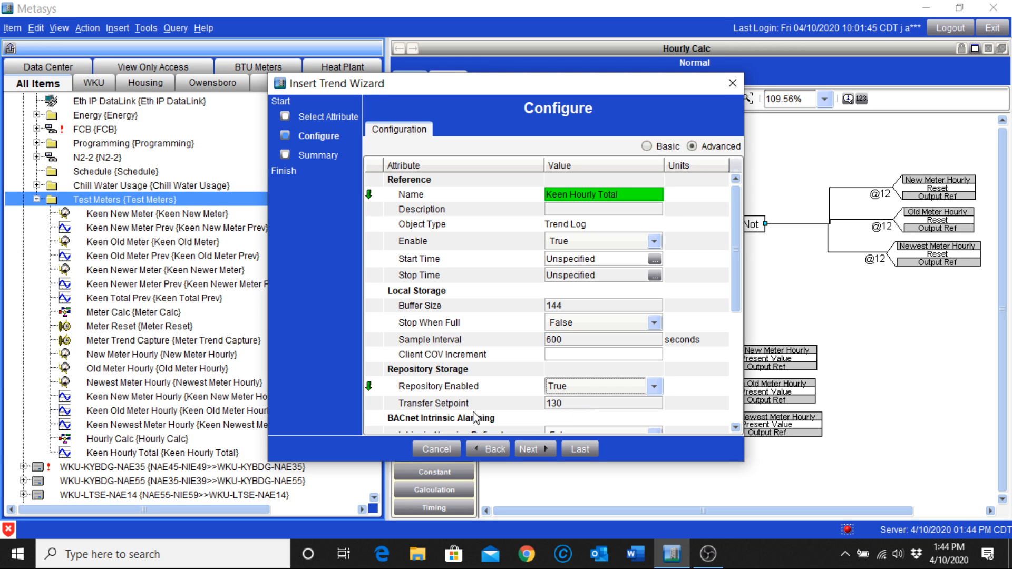
left_click(579, 341)
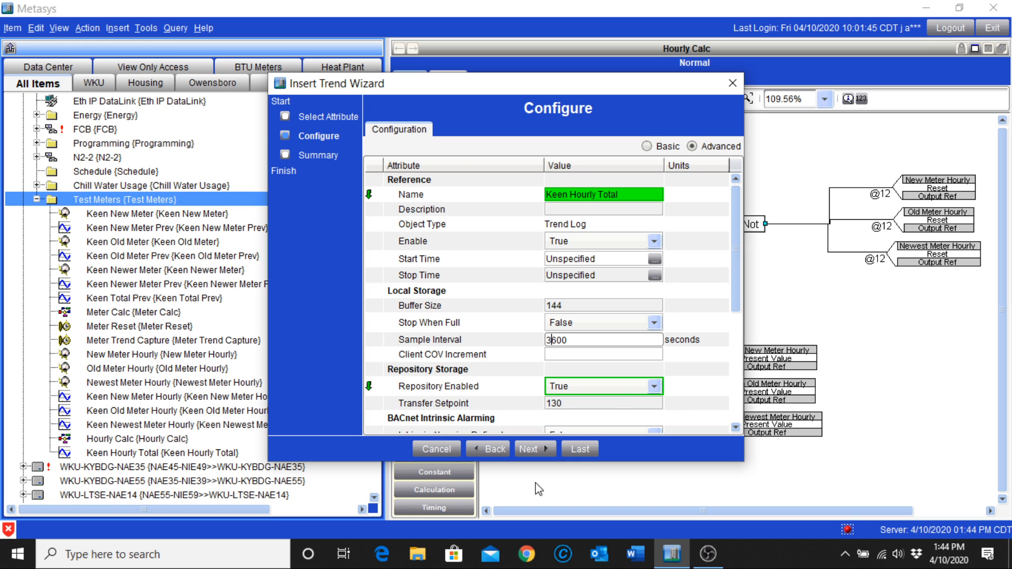
left_click(529, 450)
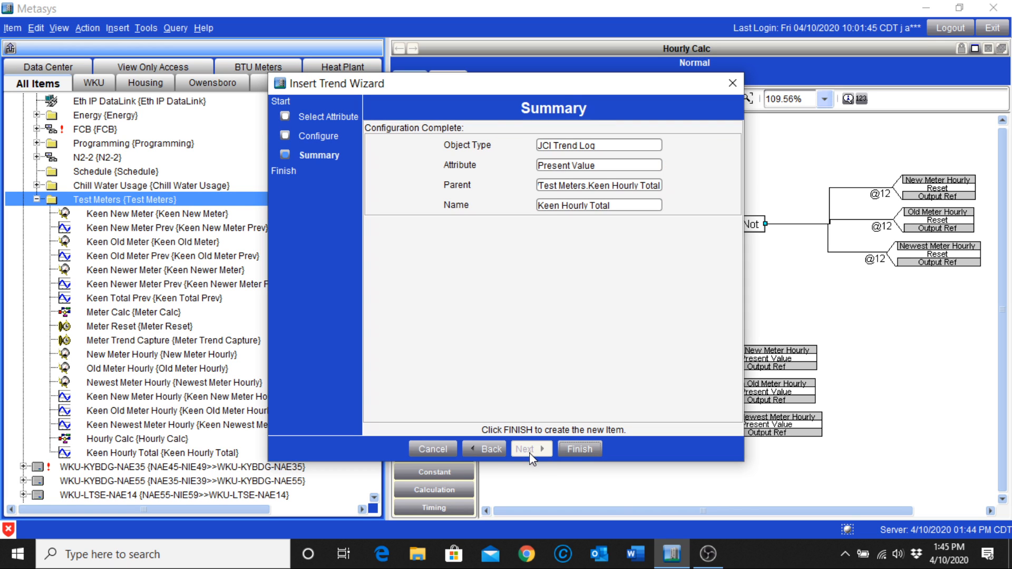
left_click(579, 452)
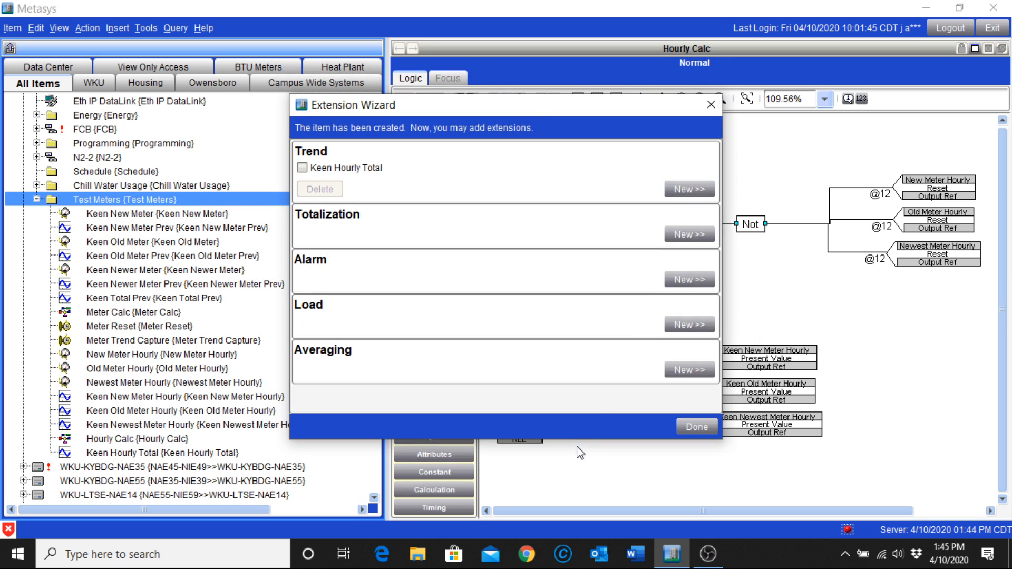
left_click(696, 425)
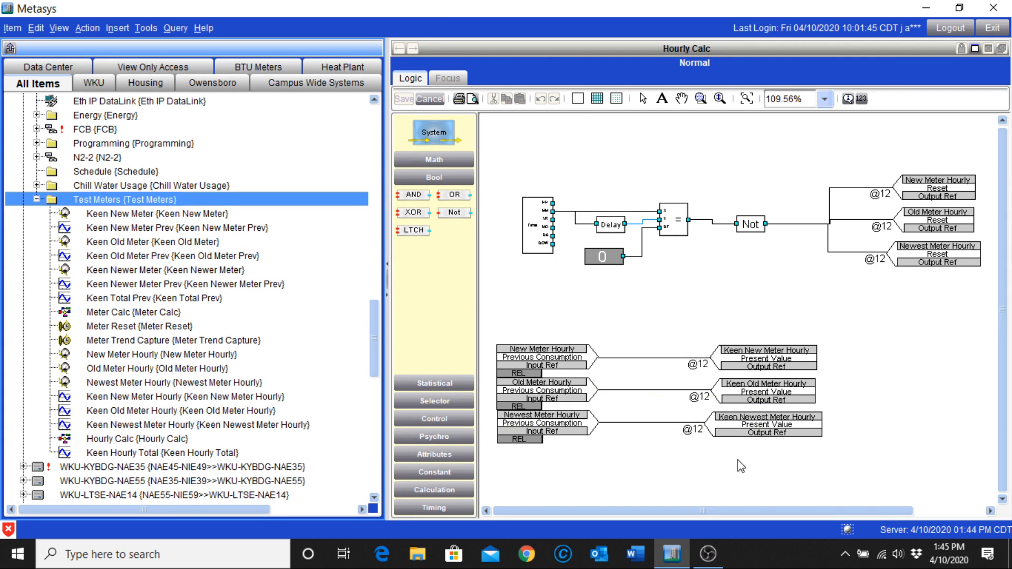
Step: Add an output reference to Keen Hourly Total's Present Value below the three meter output references in the Hourly Calc logic
left_click(149, 453)
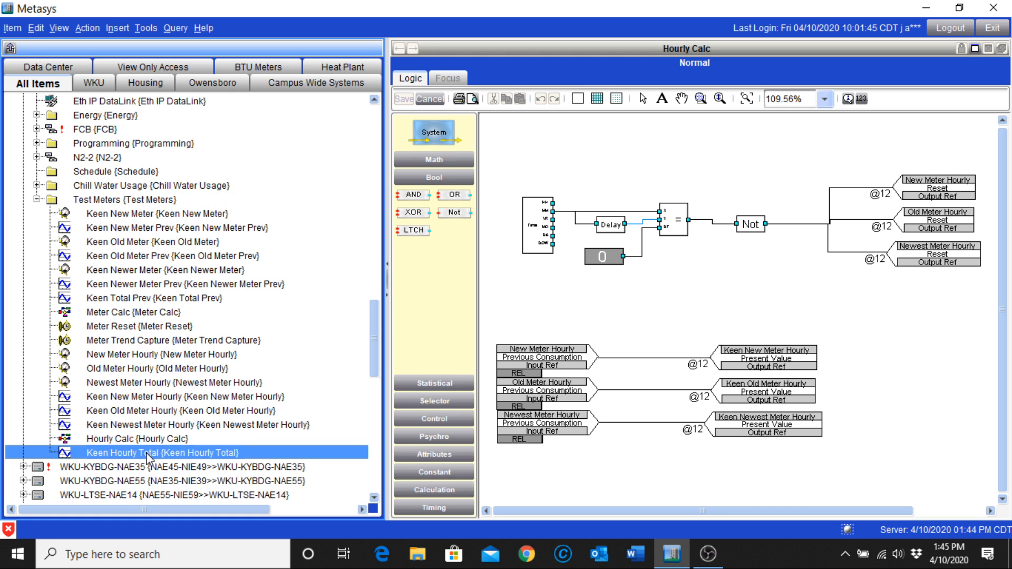
left_click(445, 457)
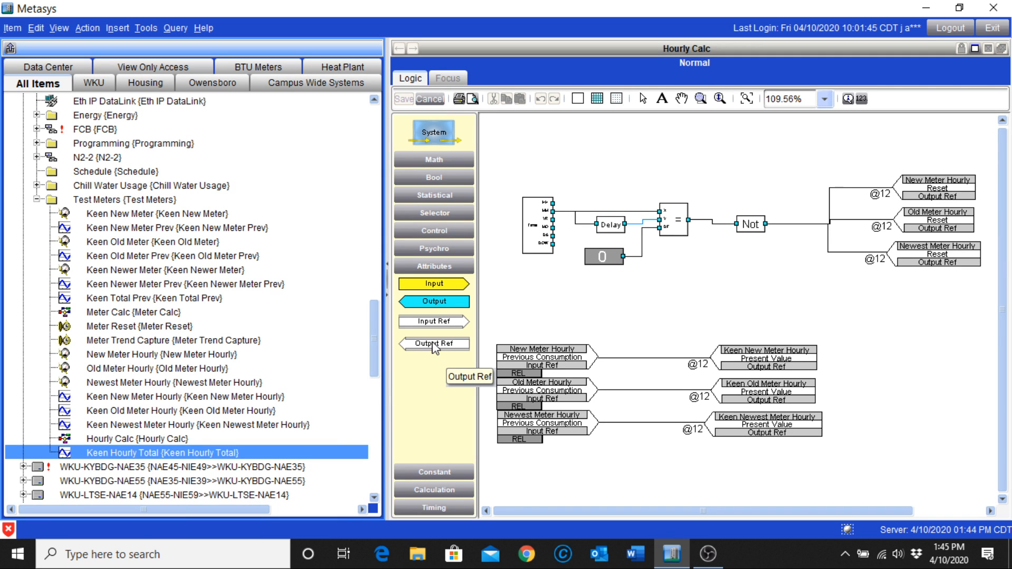
left_click_drag(433, 343, 699, 454)
left_click_drag(796, 480, 766, 432)
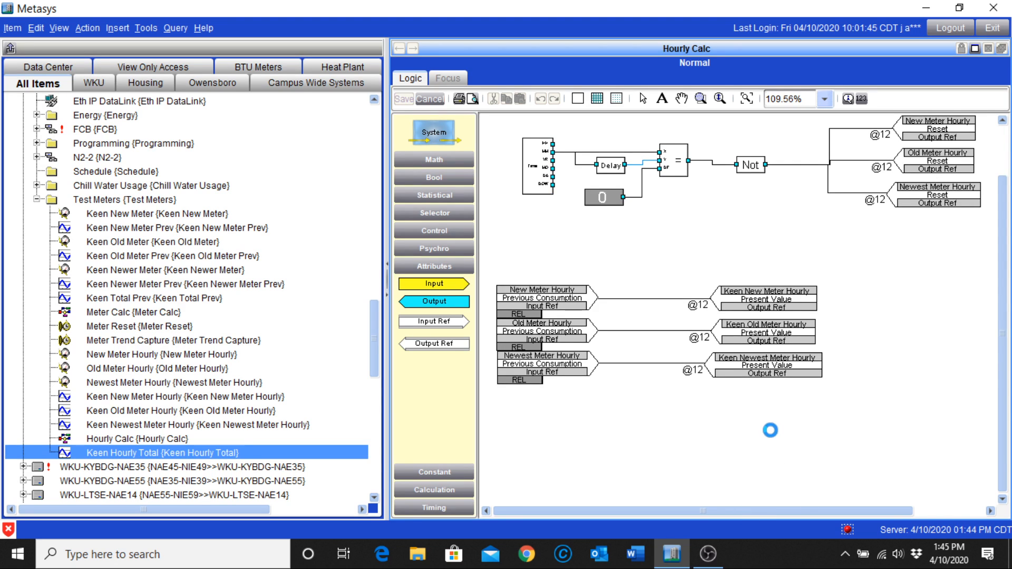
left_click_drag(771, 430, 773, 420)
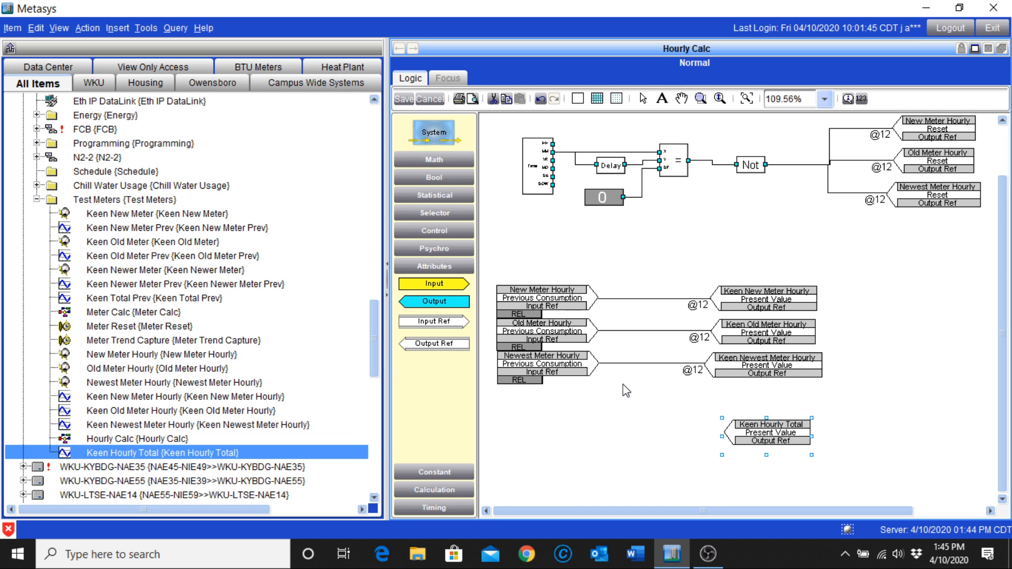
Step: Place an addition block before the Keen Hourly Total output reference and give it 3 inputs
left_click(436, 158)
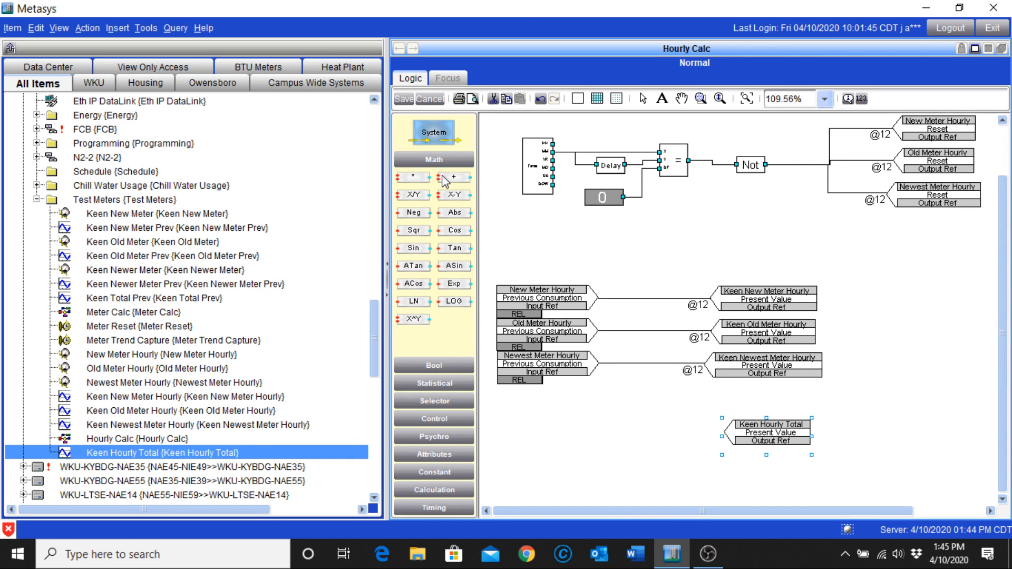
left_click_drag(455, 177, 649, 433)
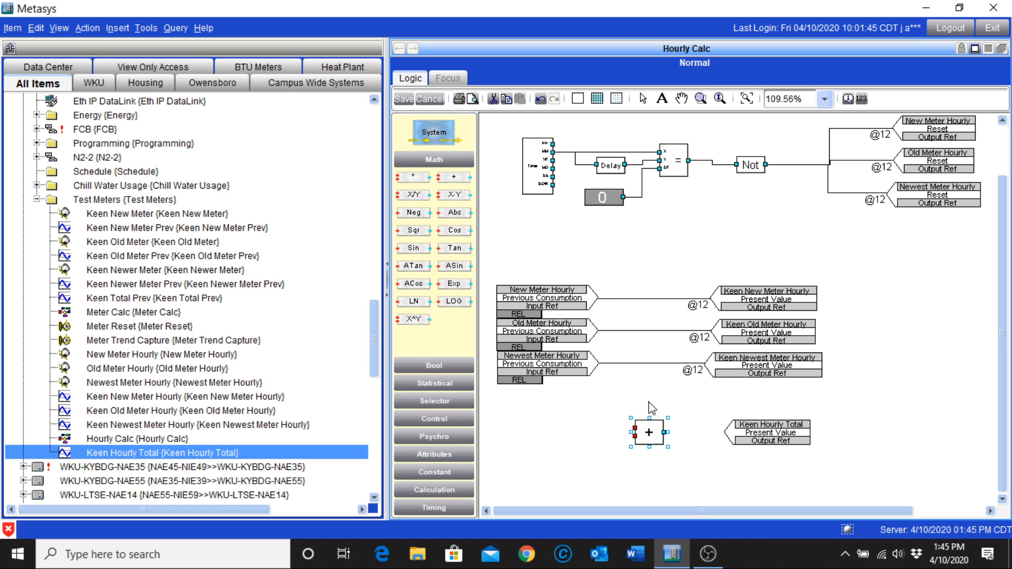
double_click(649, 438)
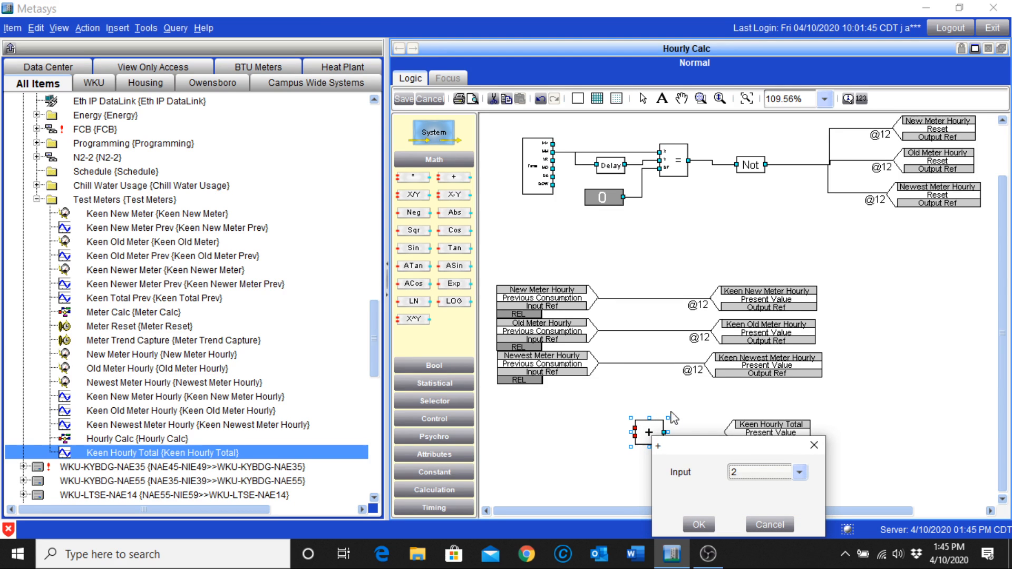
left_click_drag(704, 455, 708, 389)
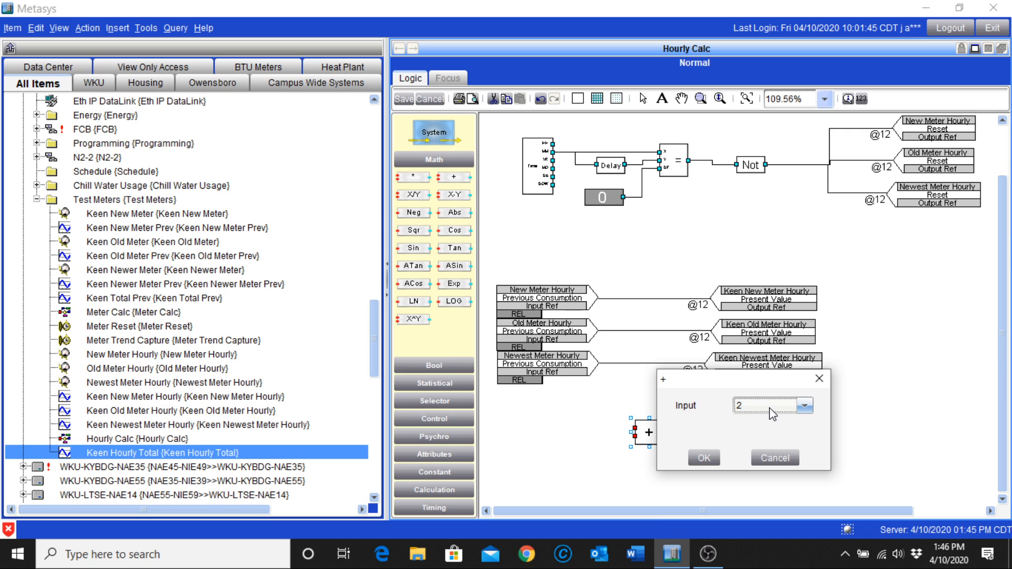
left_click(770, 406)
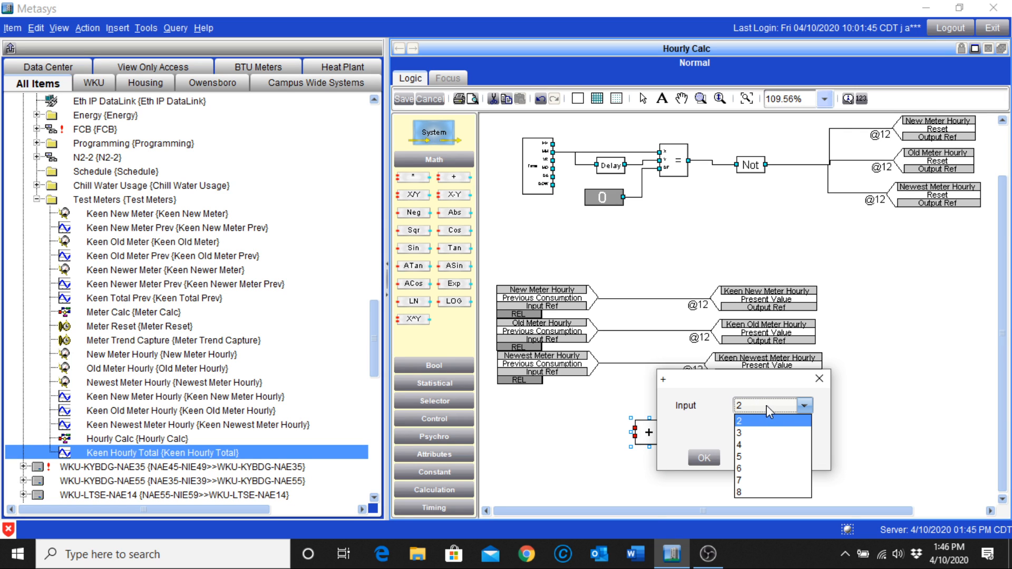
left_click(756, 434)
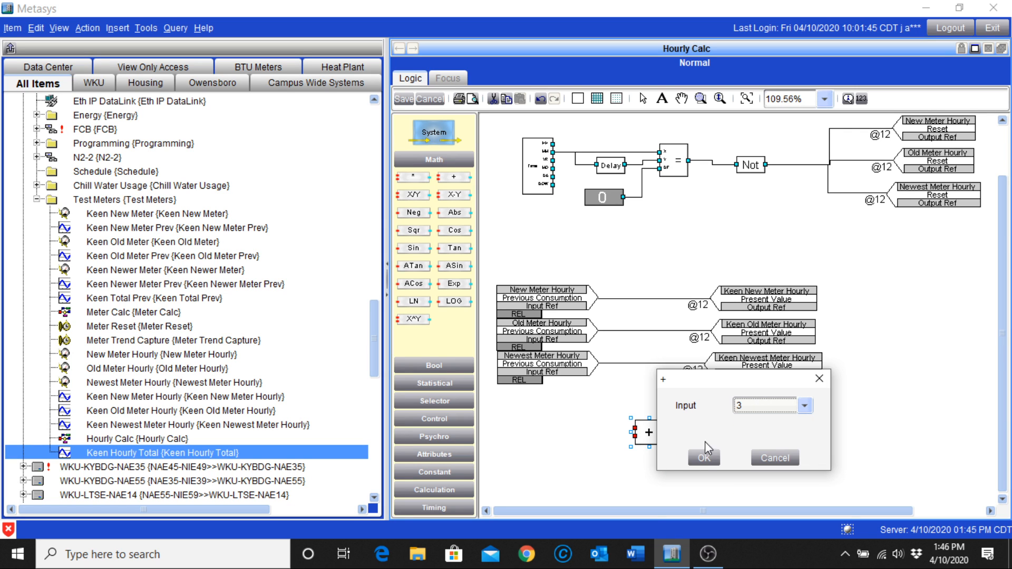
left_click(703, 459)
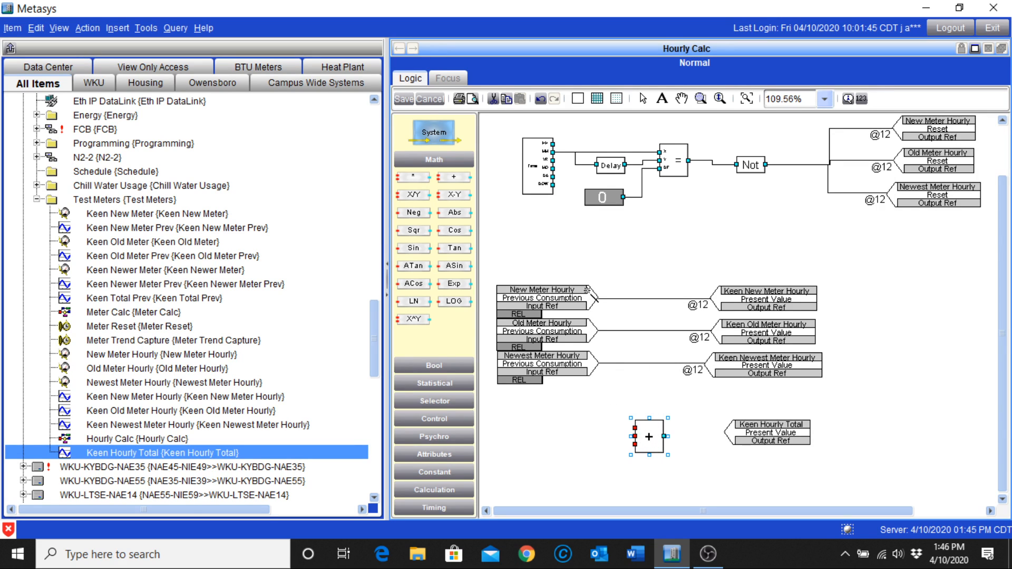
Step: Wire the New, Old and Newest Meter Hourly previous consumption references to the addition block's three inputs, in that order
left_click_drag(589, 299, 636, 428)
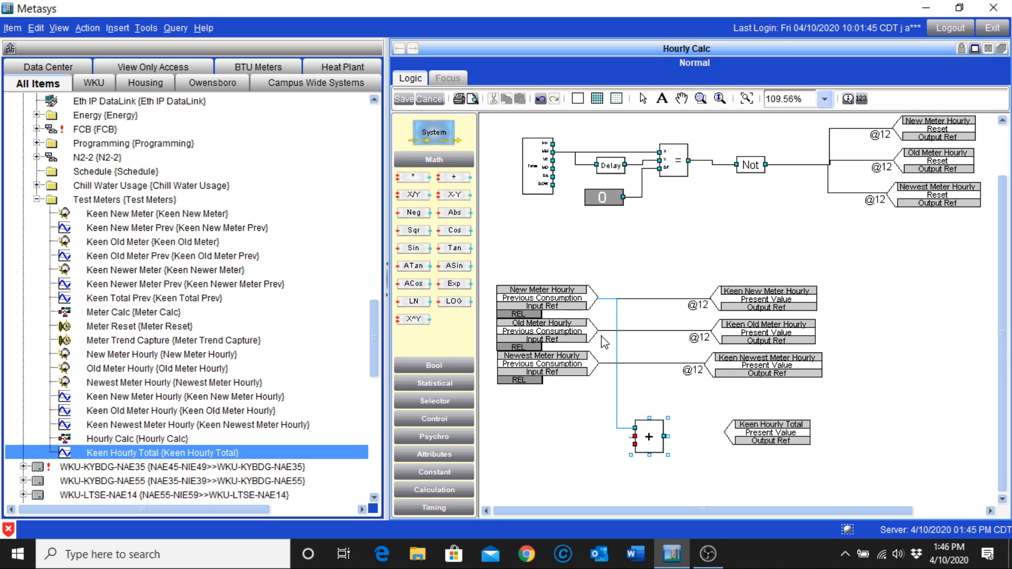
left_click_drag(595, 334, 636, 437)
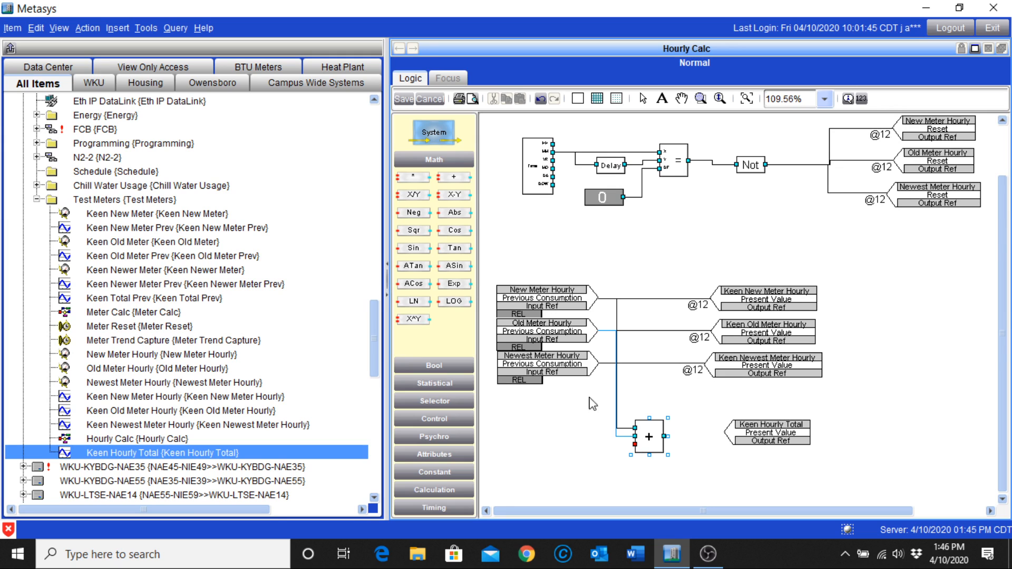
left_click_drag(591, 363, 636, 446)
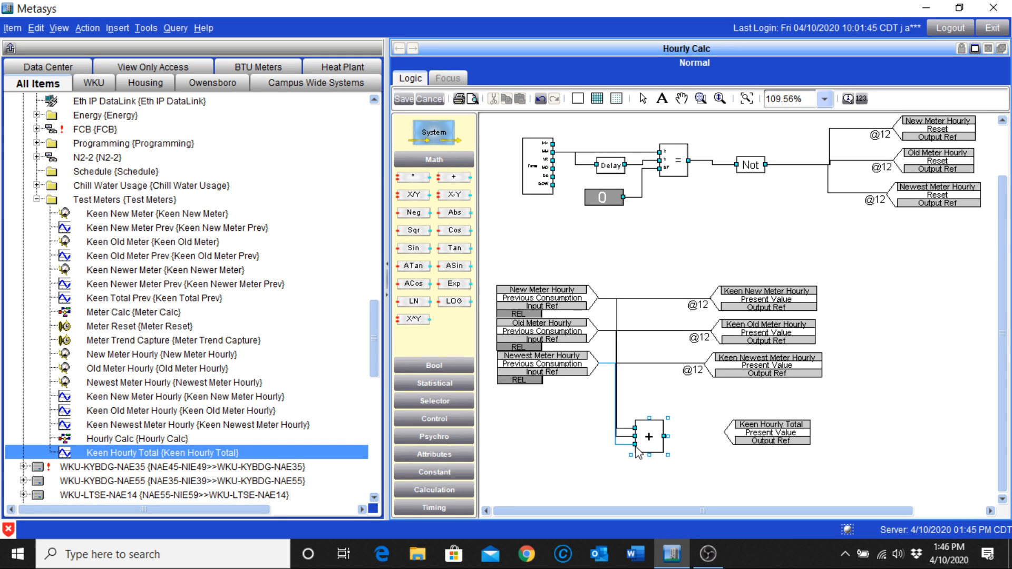
left_click(672, 441)
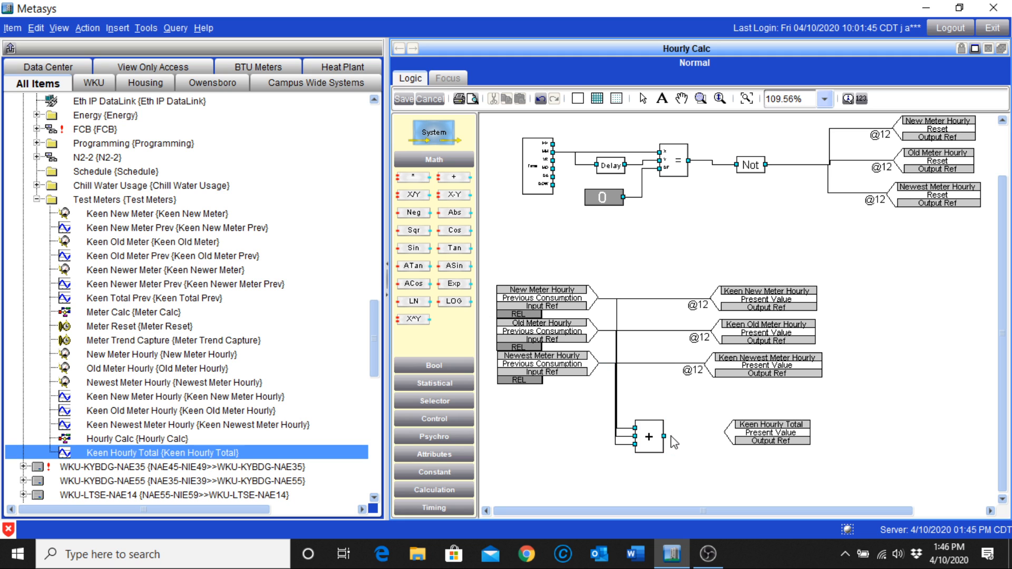
Step: Connect the addition block's output to the Keen Hourly Total reference at priority 12 and save the logic
left_click_drag(664, 437, 737, 444)
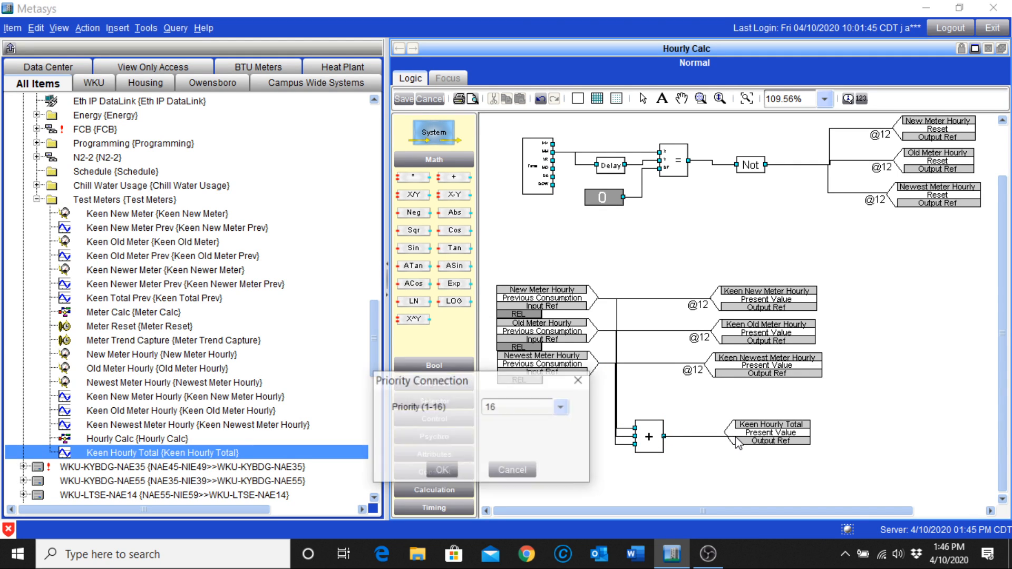
left_click(561, 407)
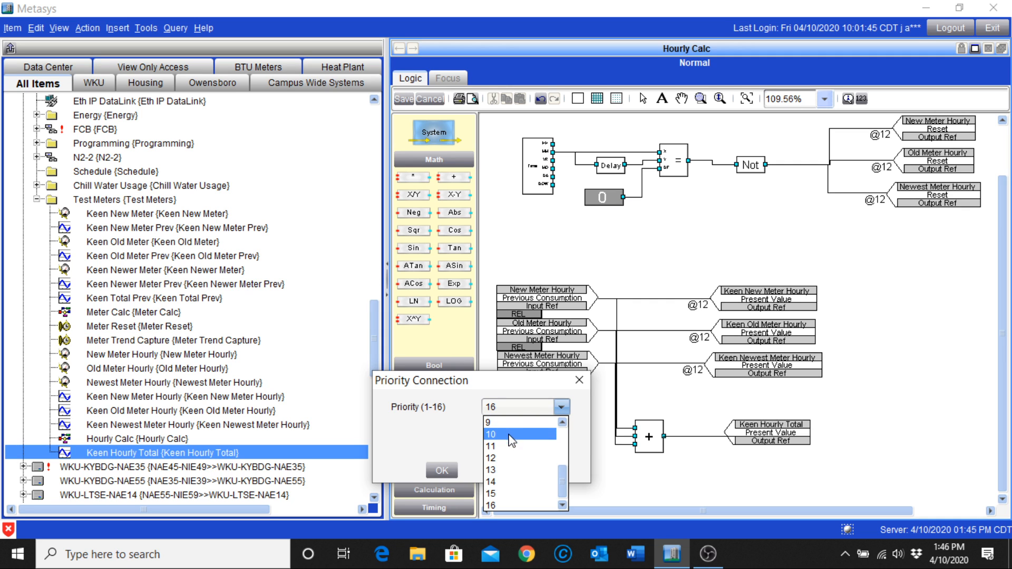
left_click(505, 457)
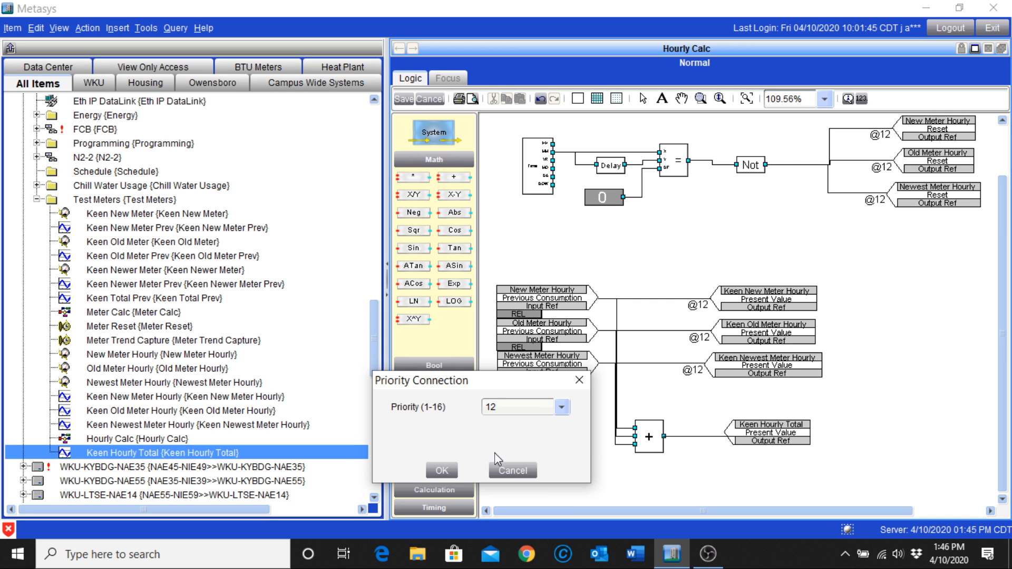
left_click(443, 470)
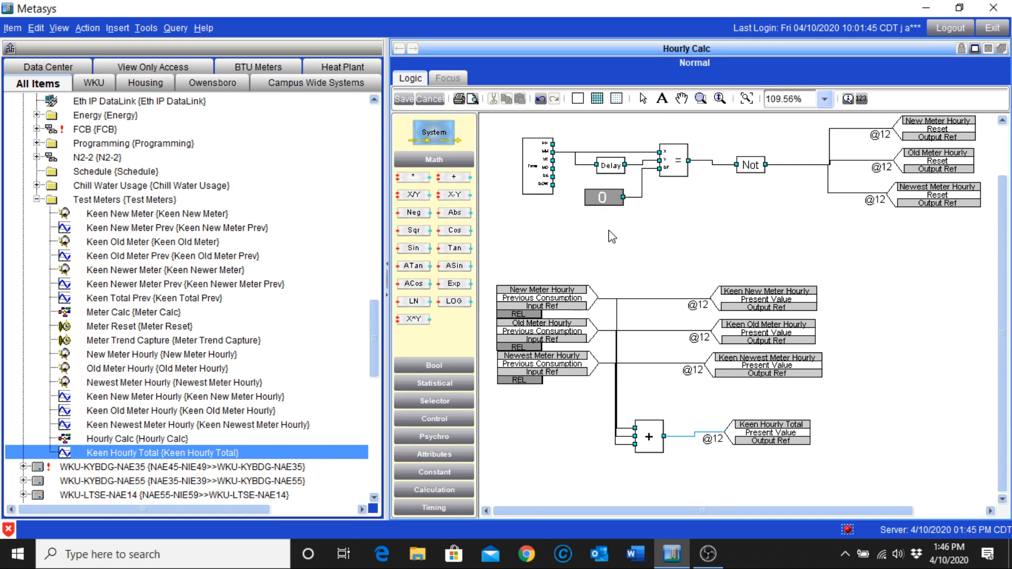
left_click(401, 102)
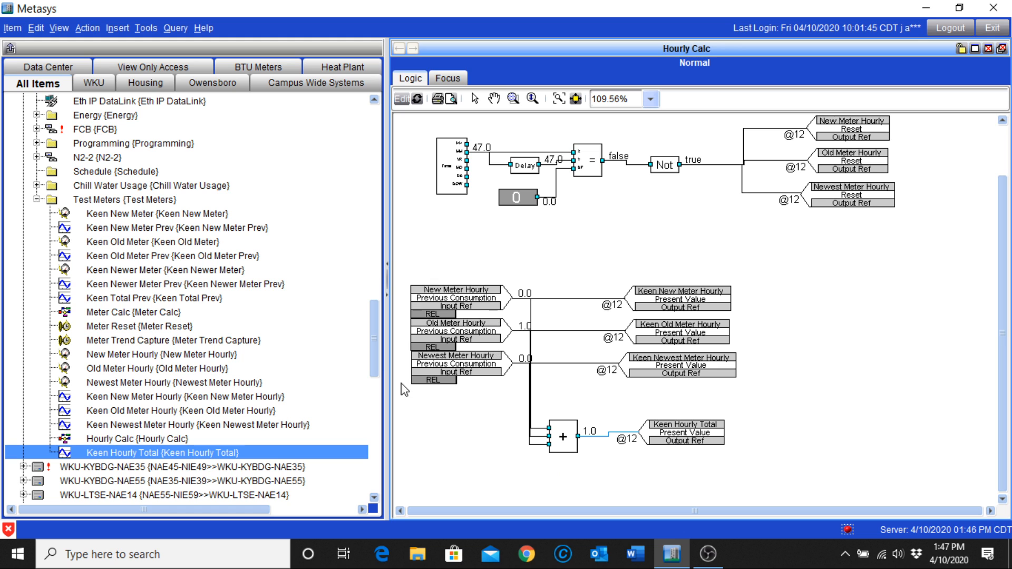
Step: Delete the two wires from the Time block's minute output to the equals block's X input and the Delay block in the Hourly Calc logic
left_click(402, 99)
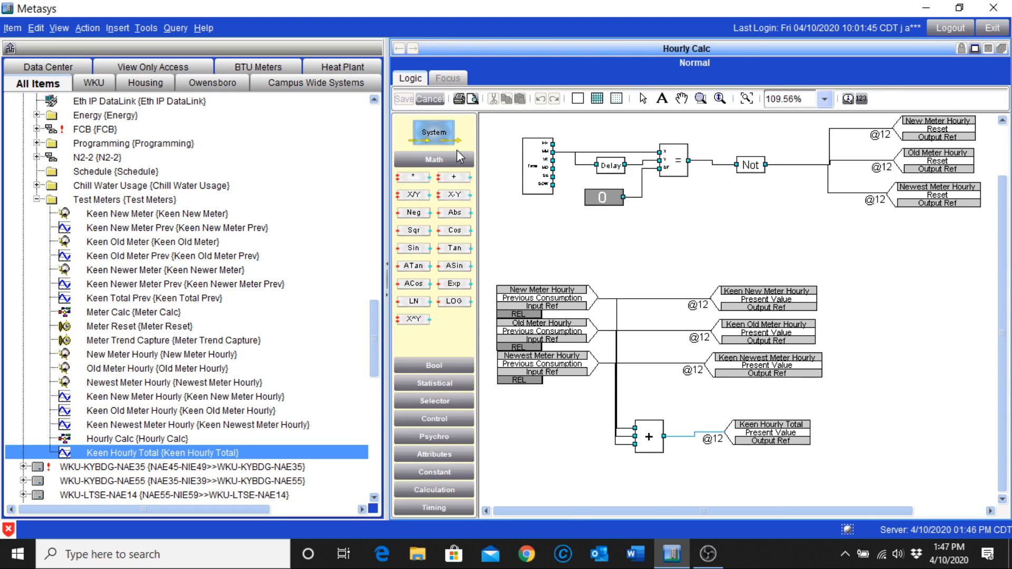
left_click(825, 100)
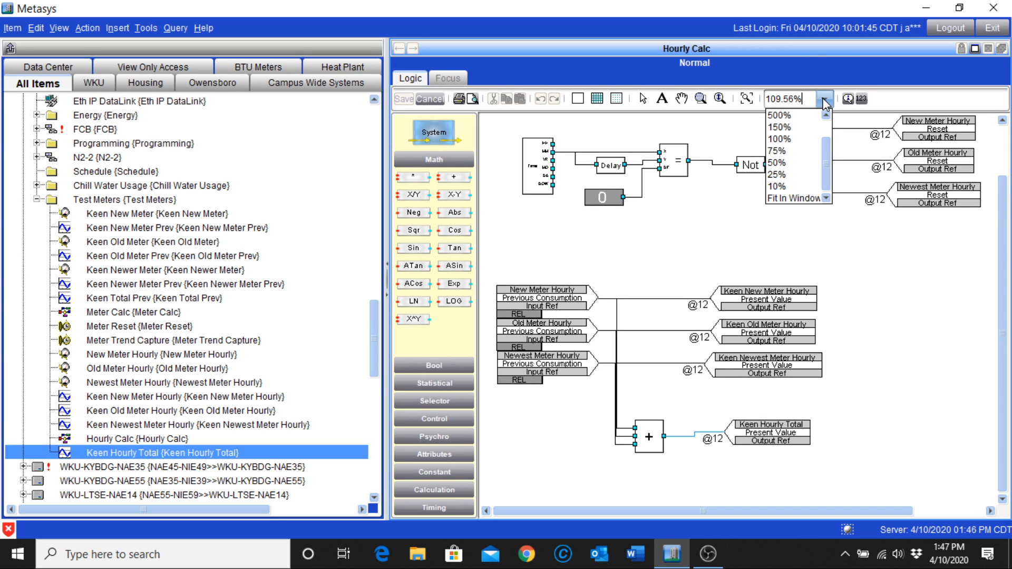
left_click(793, 127)
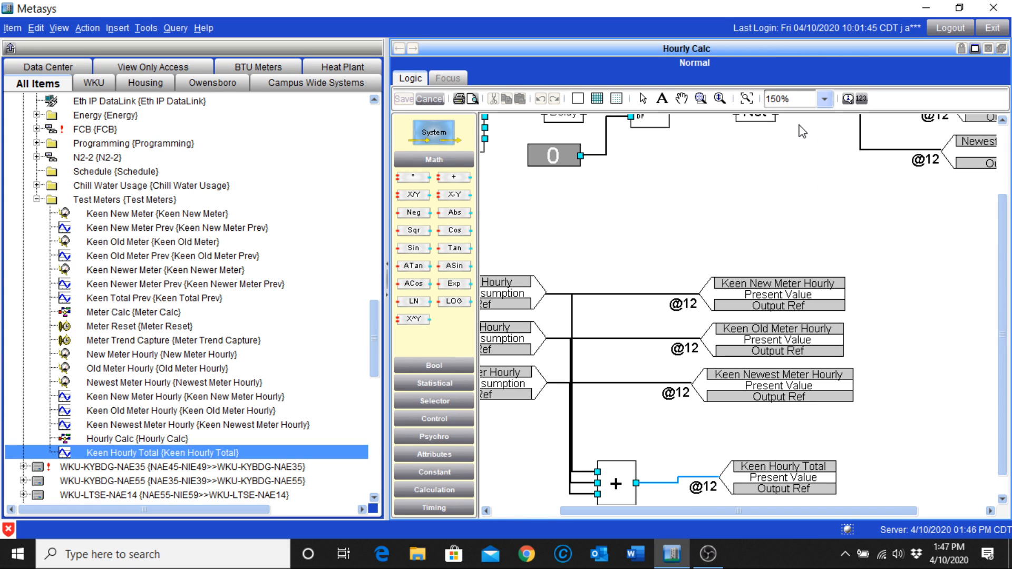
left_click_drag(614, 513, 526, 528)
left_click_drag(1006, 308, 1008, 231)
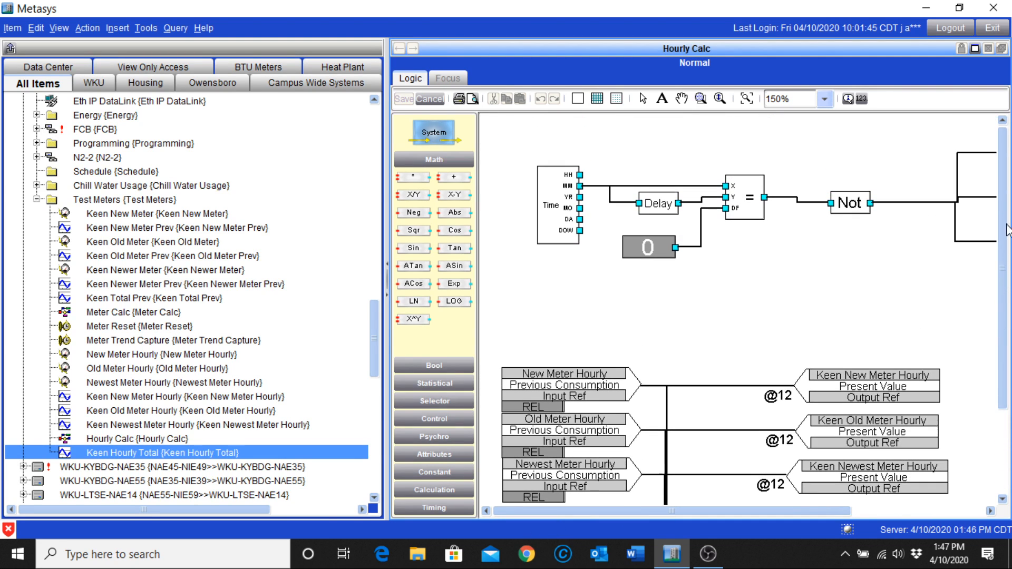
left_click(606, 185)
key("Delete")
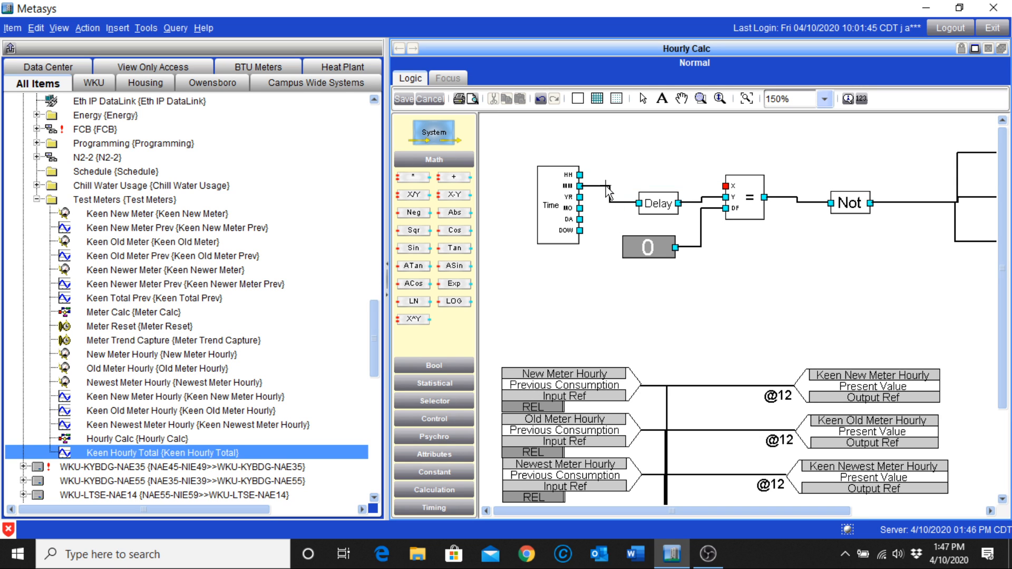
left_click(606, 195)
key("Delete")
Step: Wire the Time block's HH output to the equals block's X input and the Delay block's input, and save the logic
left_click_drag(580, 175, 727, 185)
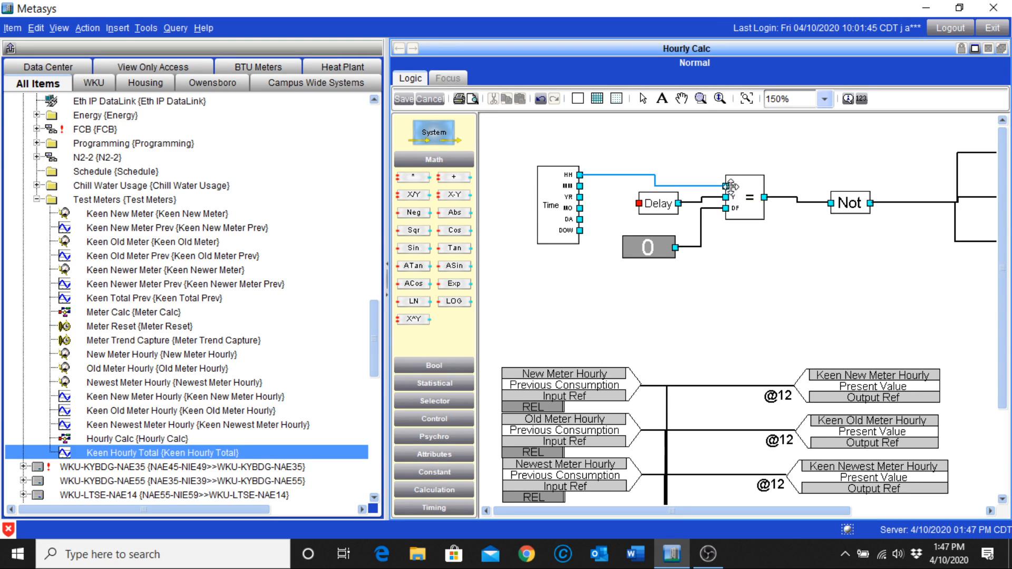
left_click_drag(579, 175, 640, 205)
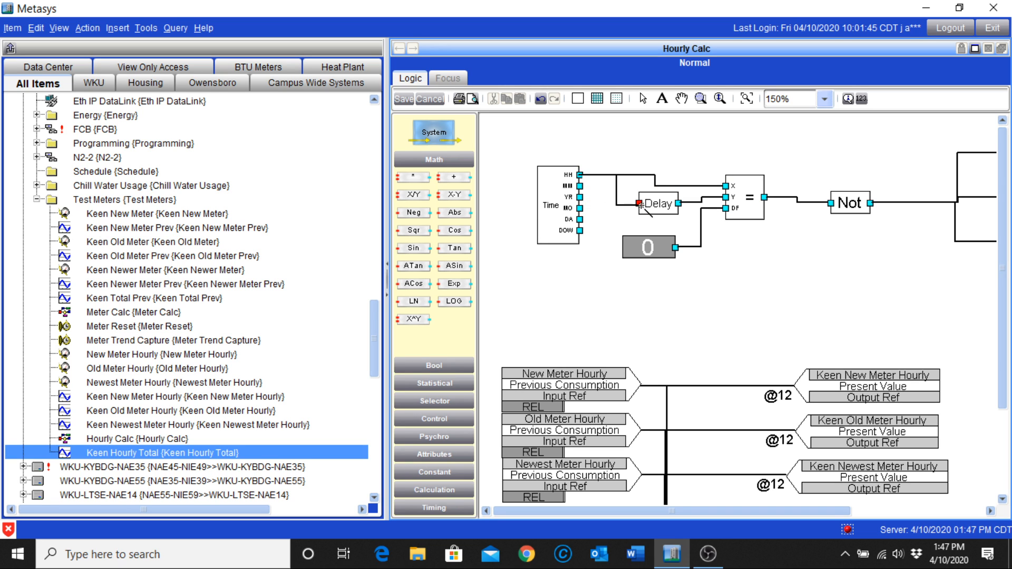
left_click_drag(642, 205, 641, 205)
left_click(404, 99)
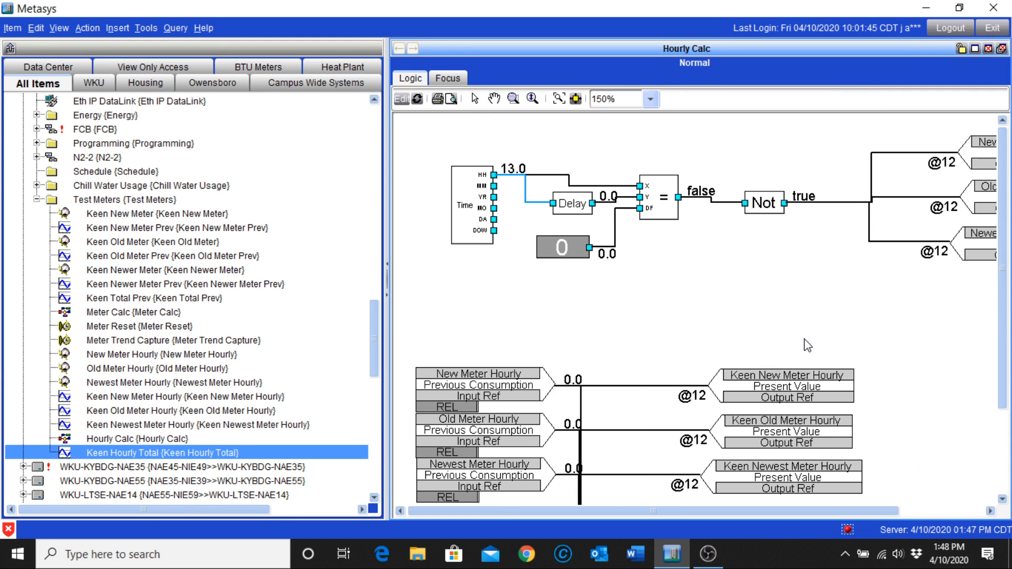
Step: Send the Archive command to the WKU-KEEN-NCE1 device
scroll(189, 256, "down", 1)
scroll(189, 256, "up", 3)
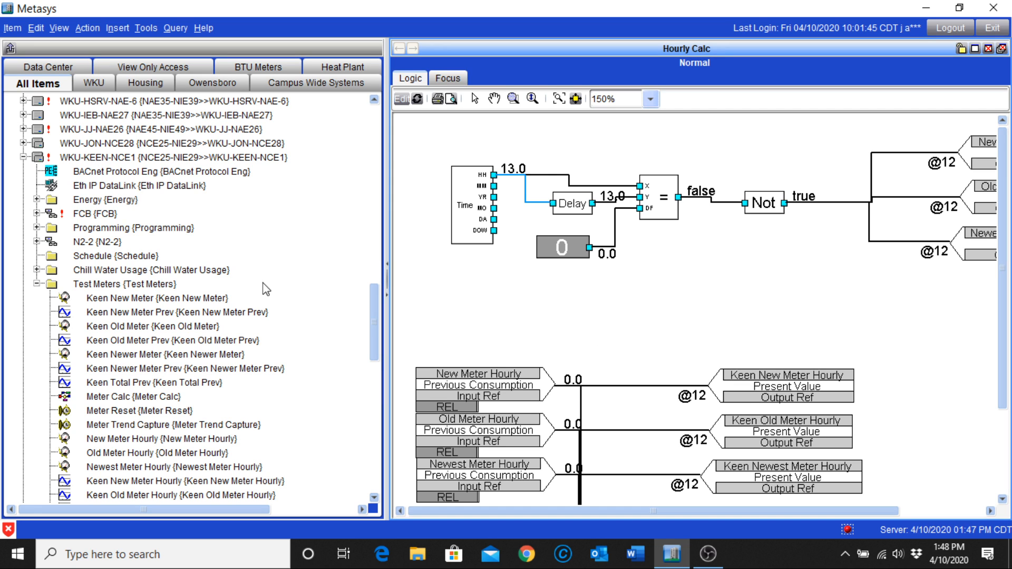
left_click(117, 159)
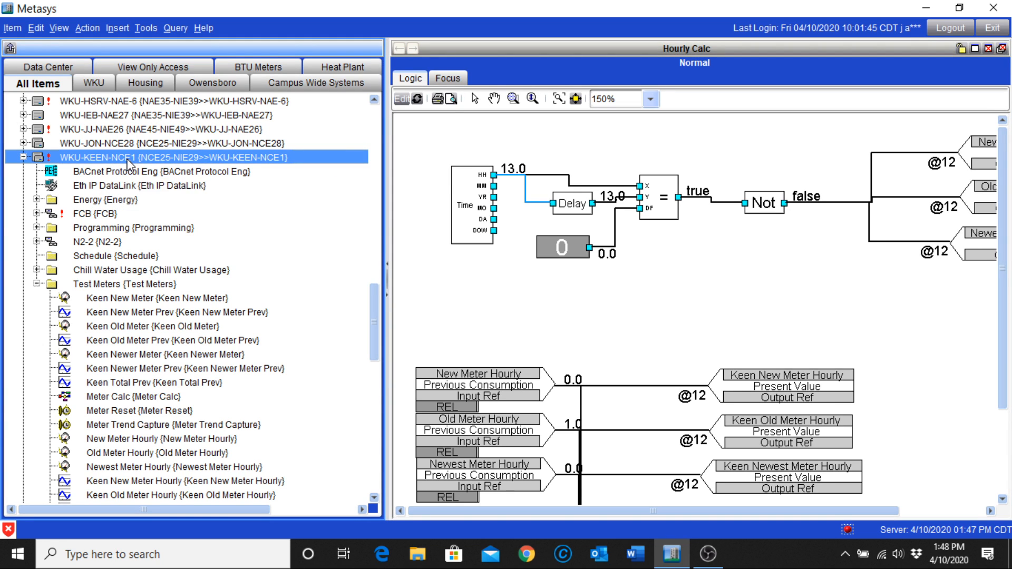
right_click(128, 161)
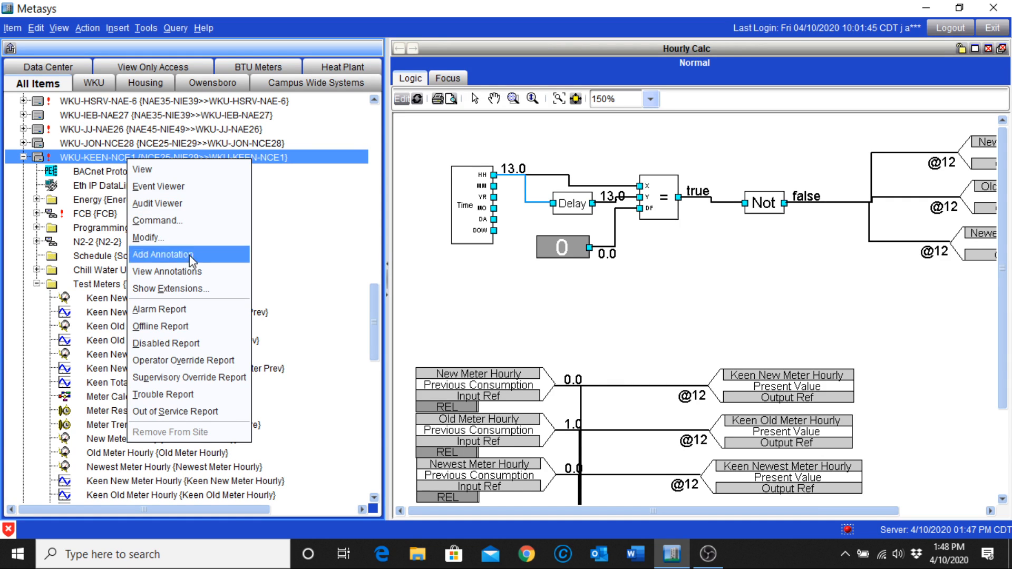
left_click(179, 226)
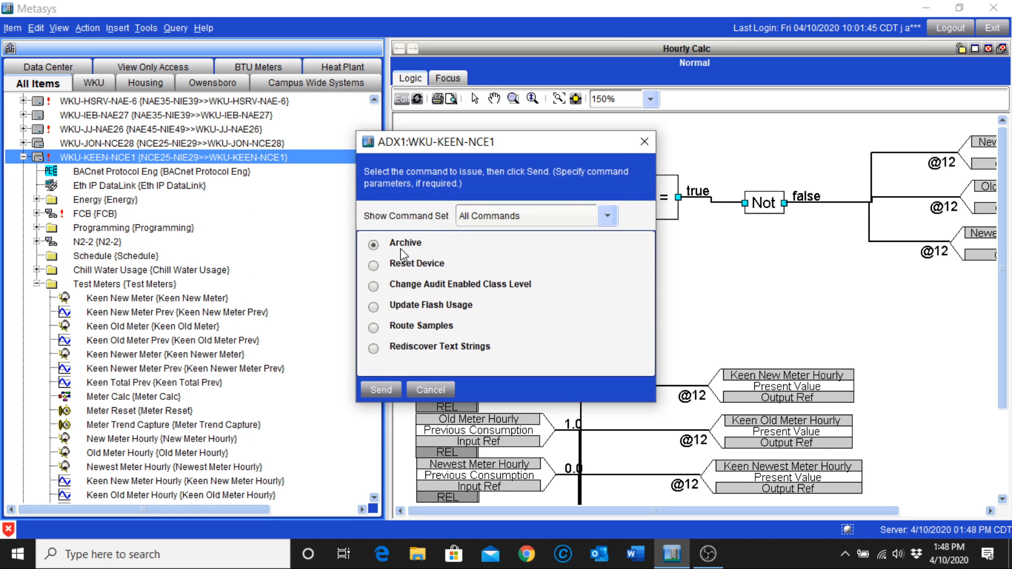
left_click(379, 389)
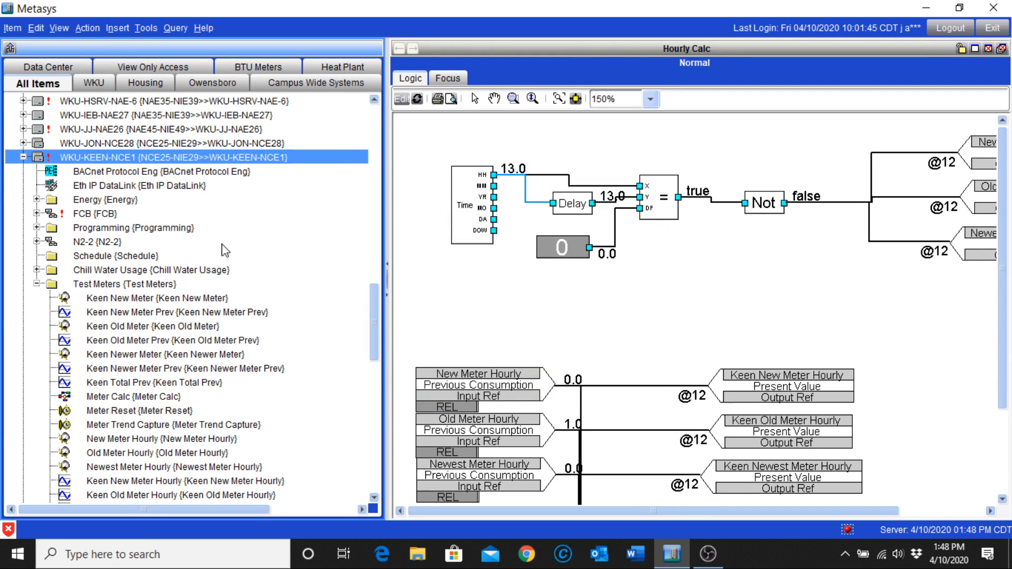
Step: Compare the Meter Calc logic with the Hourly Calc logic, examining the hourly reset, meter references and total section
scroll(214, 351, "down", 1)
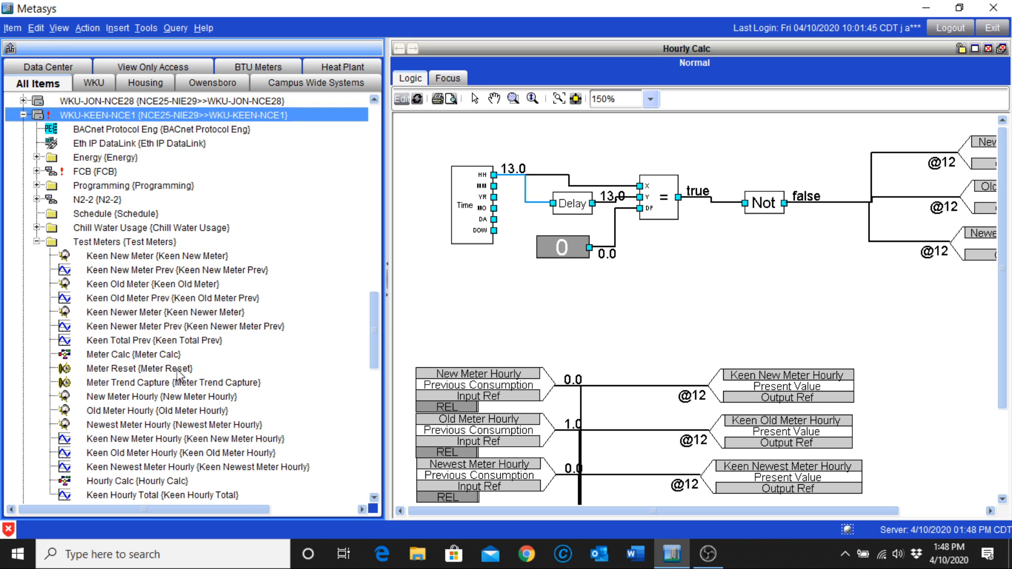
double_click(147, 355)
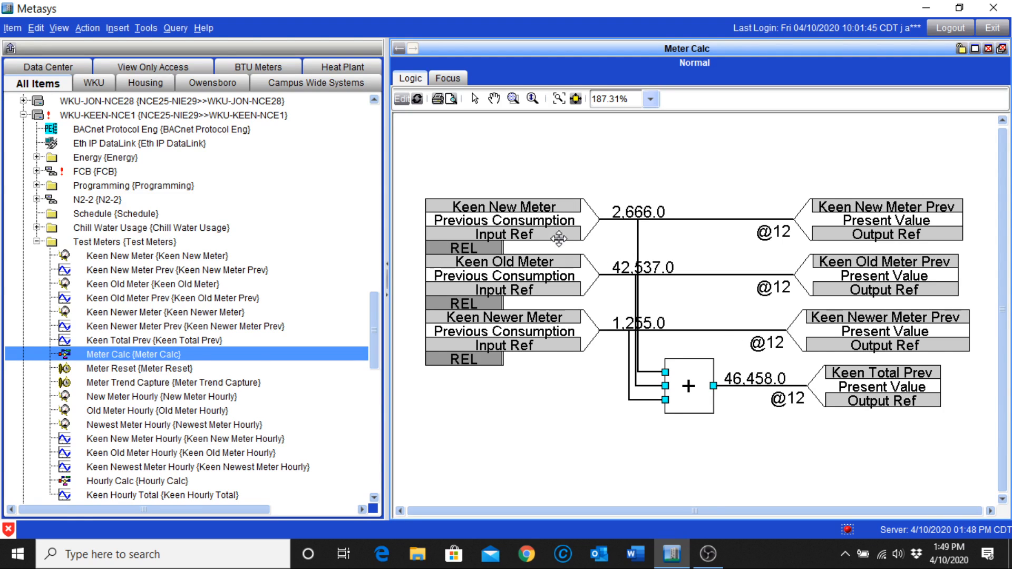
left_click(400, 47)
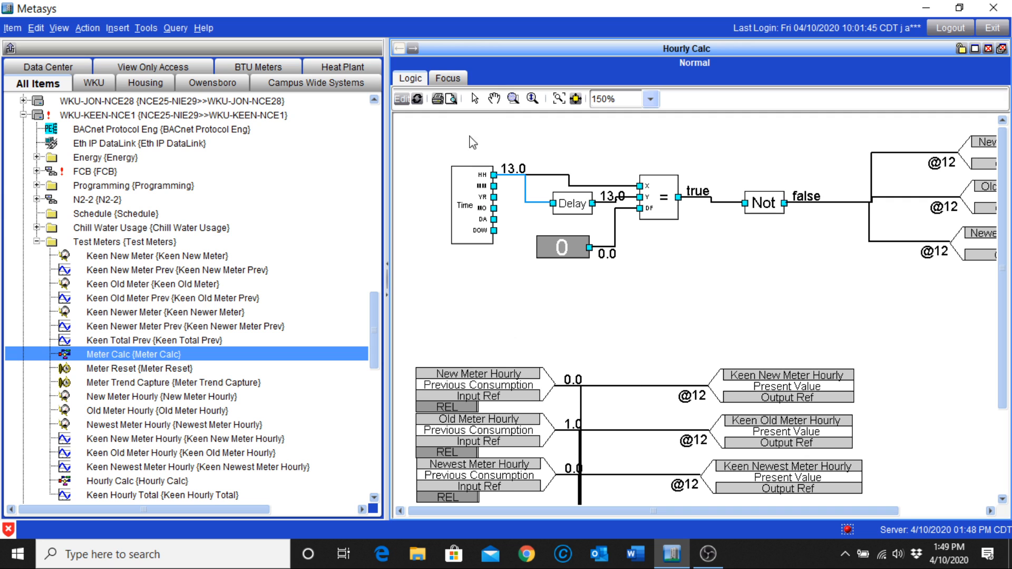
left_click(413, 48)
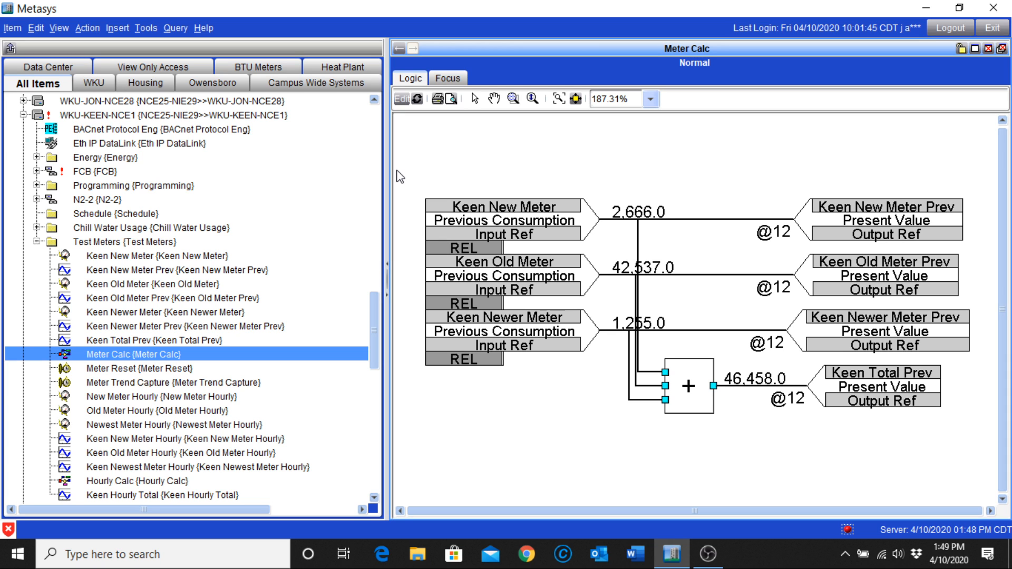
left_click(398, 48)
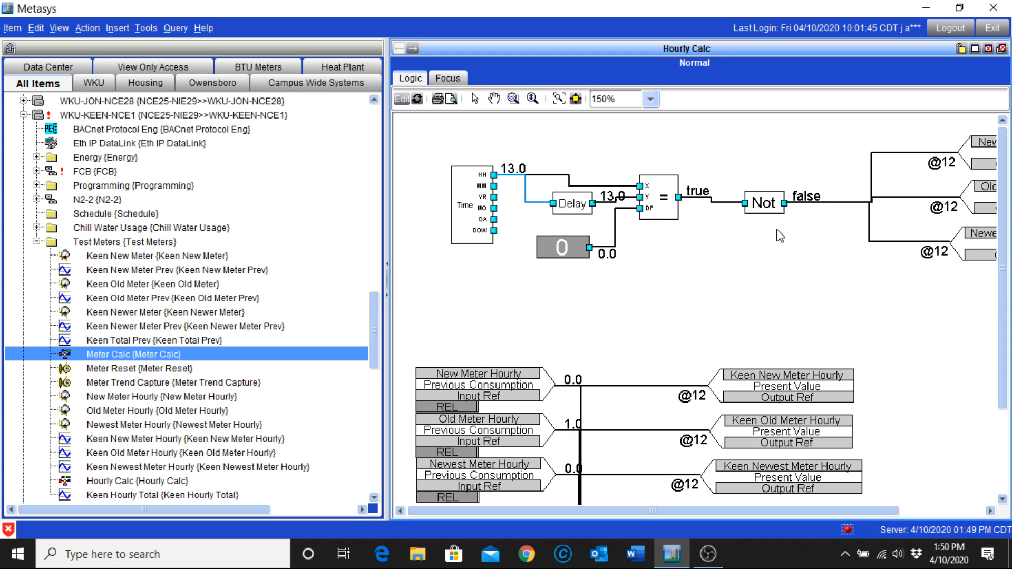
left_click_drag(1004, 298, 990, 406)
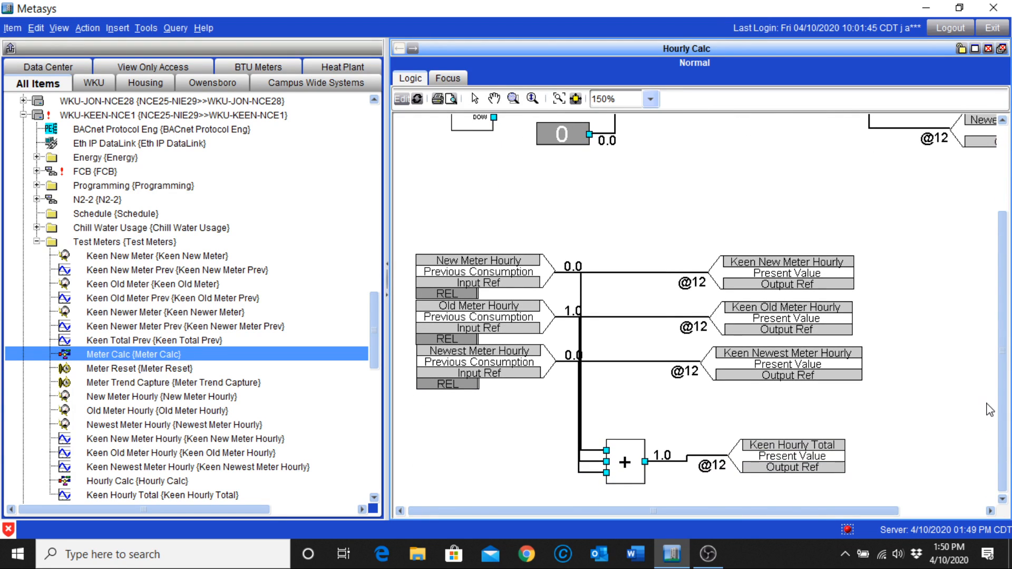